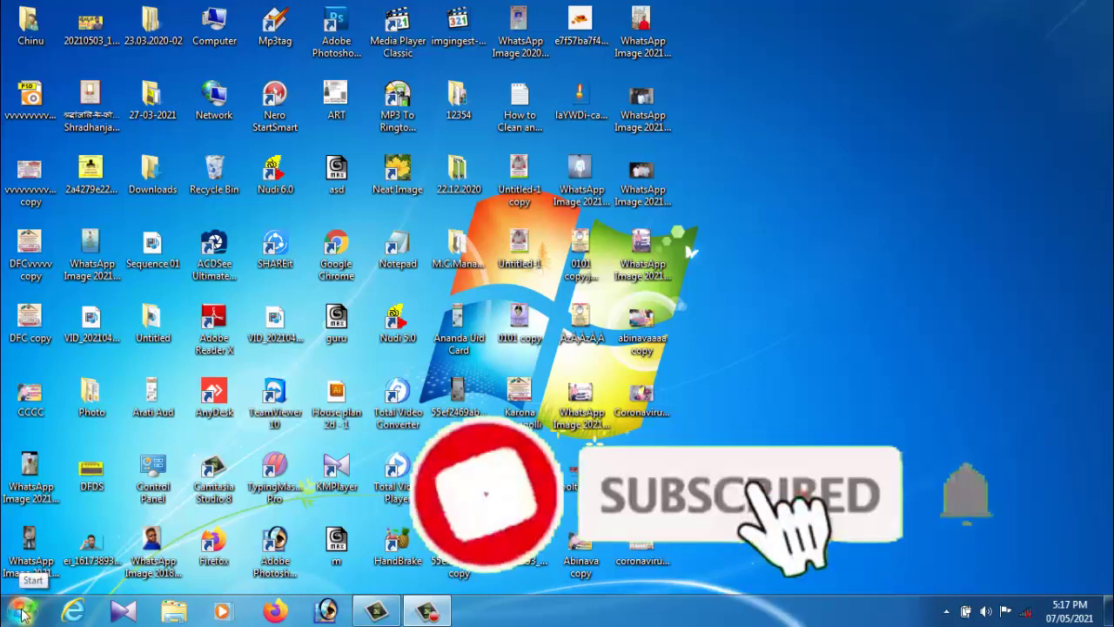
Launch Microsoft Office Excel 2007 from the Start menu's Microsoft Office program folder.
click(21, 613)
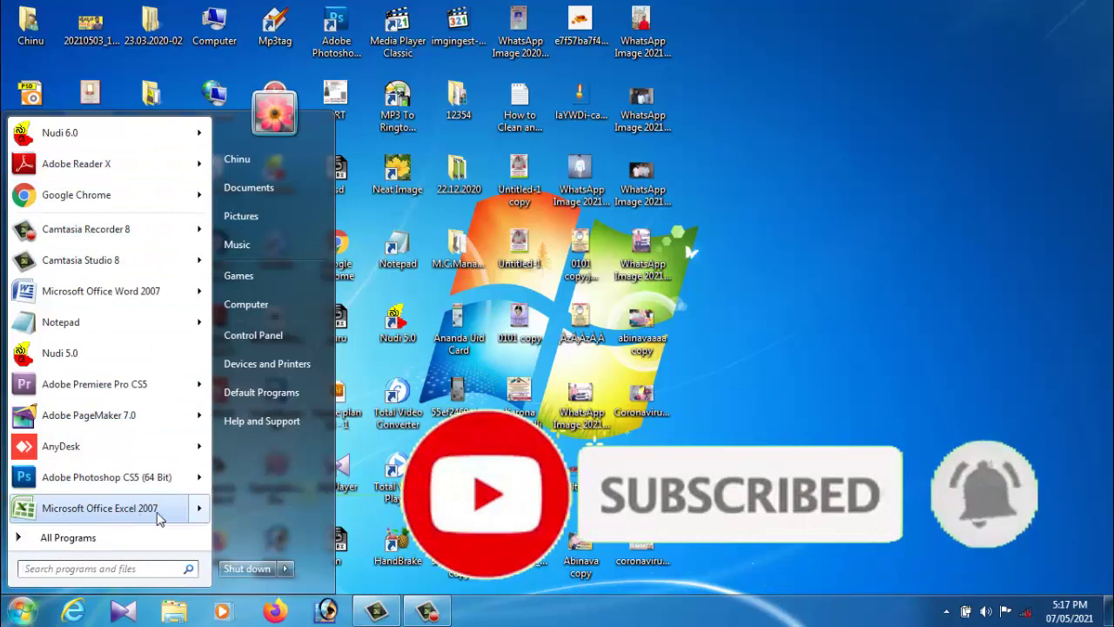
mouse_move(158, 518)
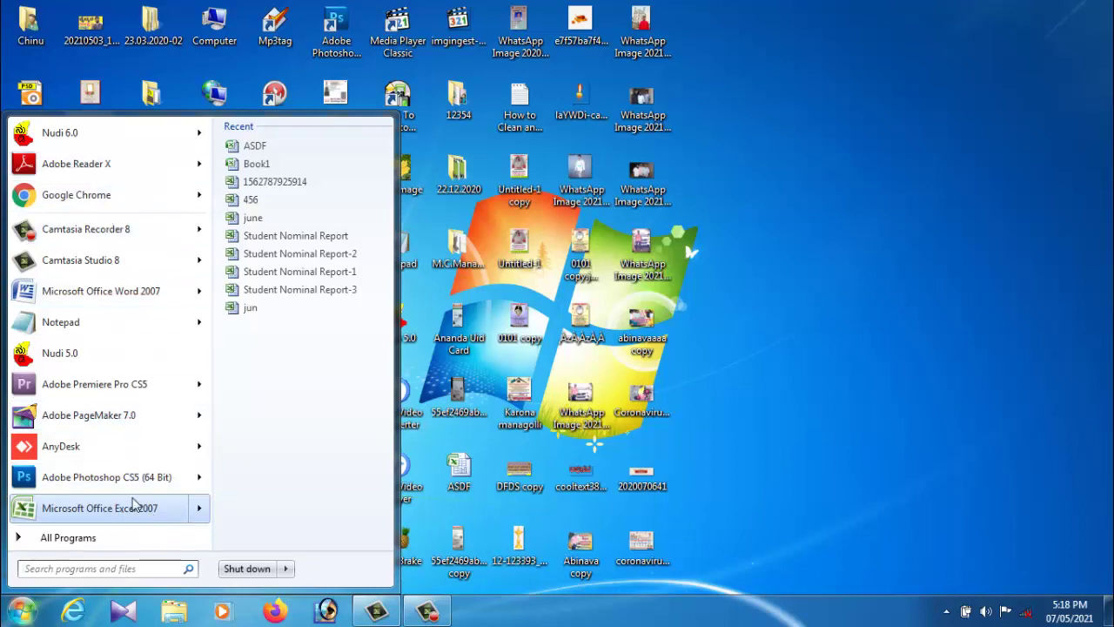
click(71, 539)
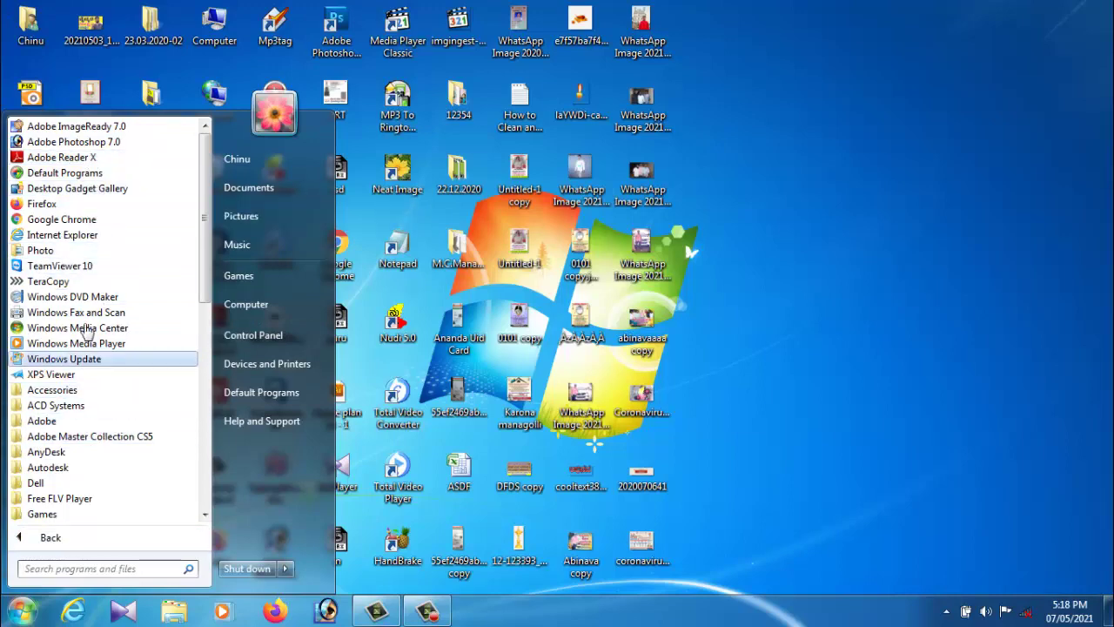
drag(206, 215, 205, 322)
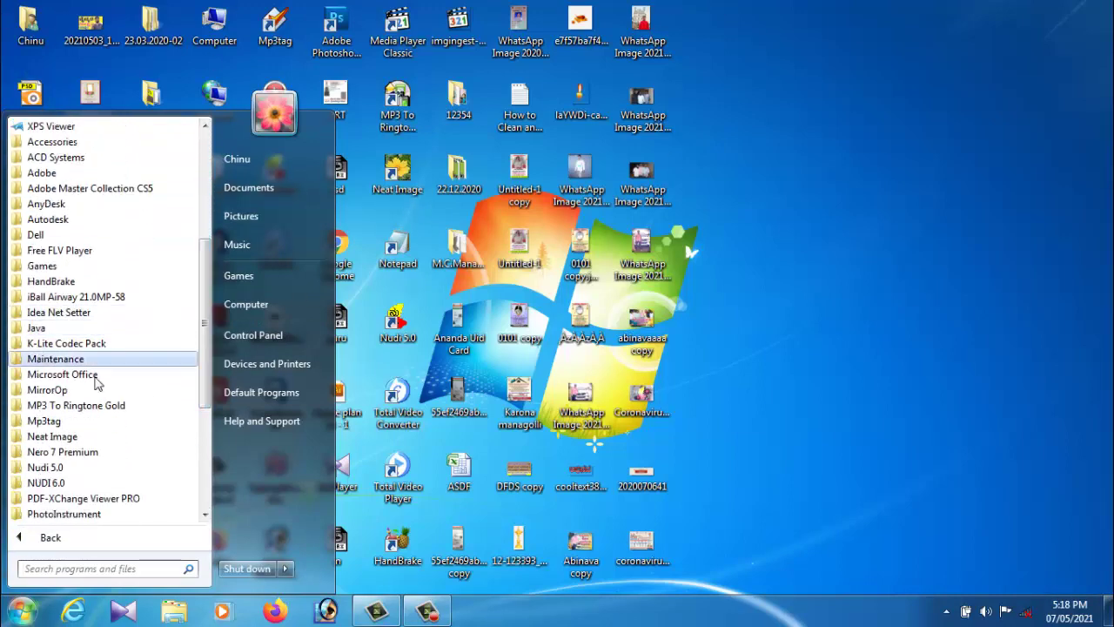
click(81, 377)
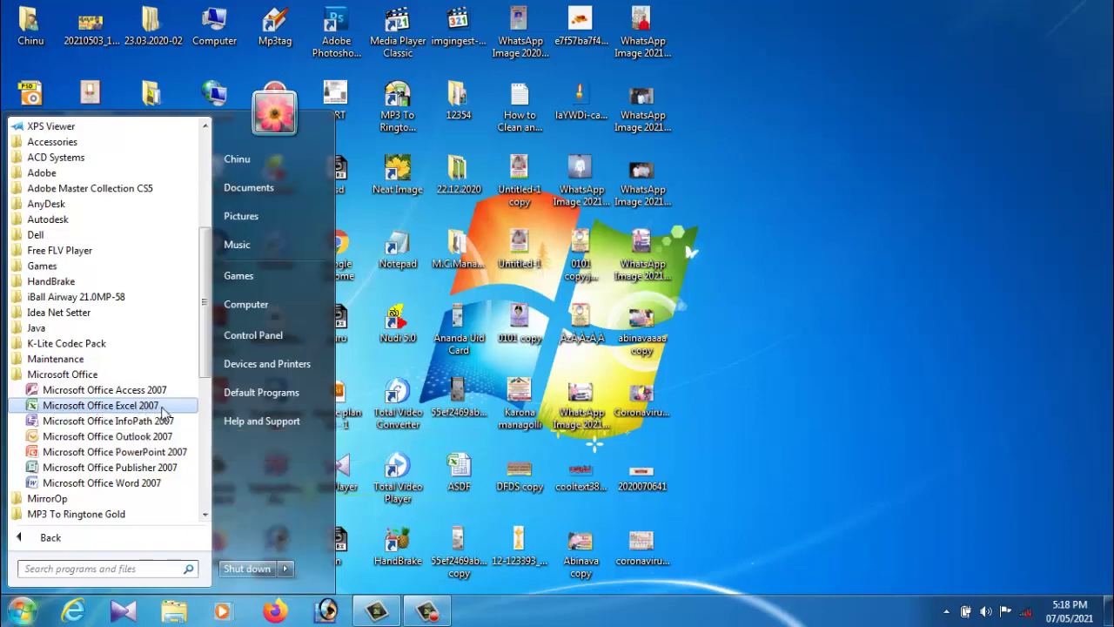
click(139, 409)
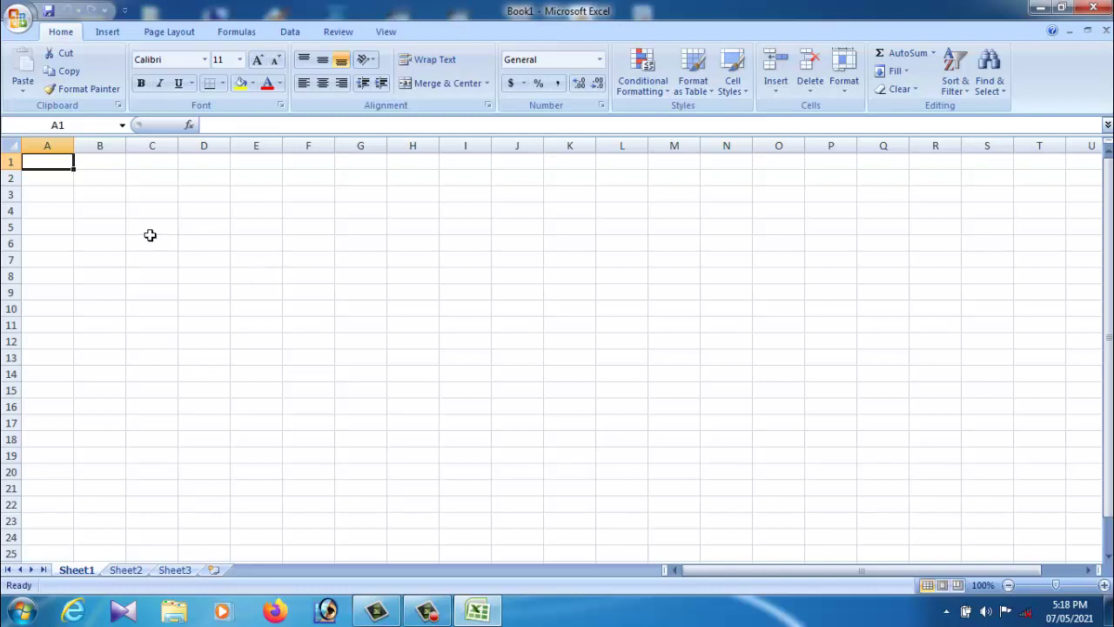
Enter the title 'EOMPLOYEE DETAILS' in cell A1 of Book1.
click(117, 213)
click(60, 168)
click(70, 129)
drag(55, 160, 61, 176)
click(63, 160)
click(321, 228)
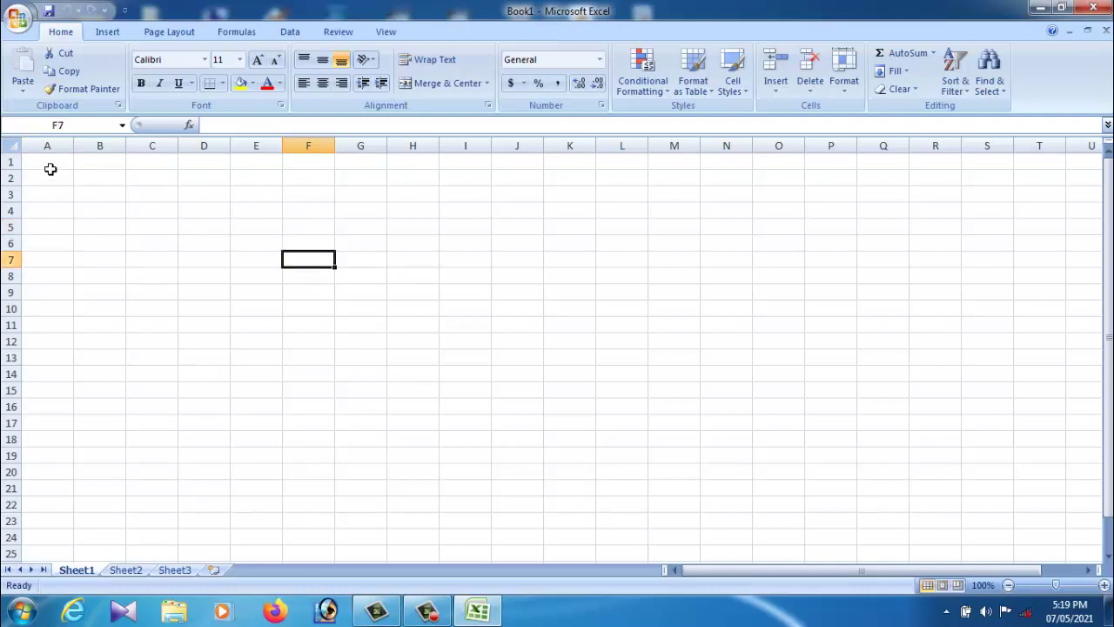
click(51, 169)
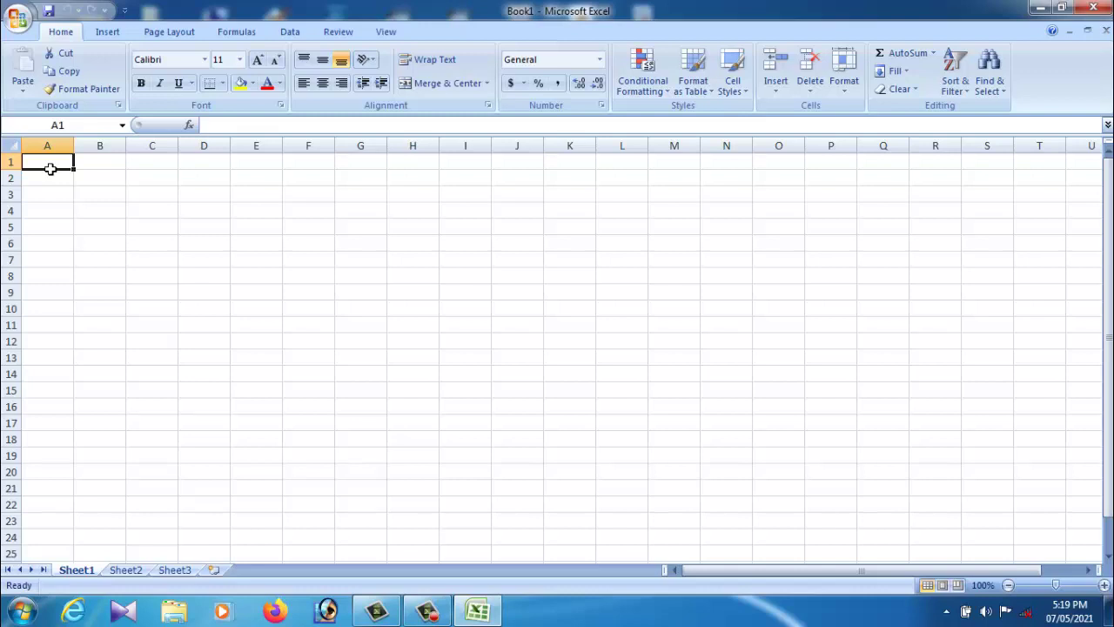
text(E)
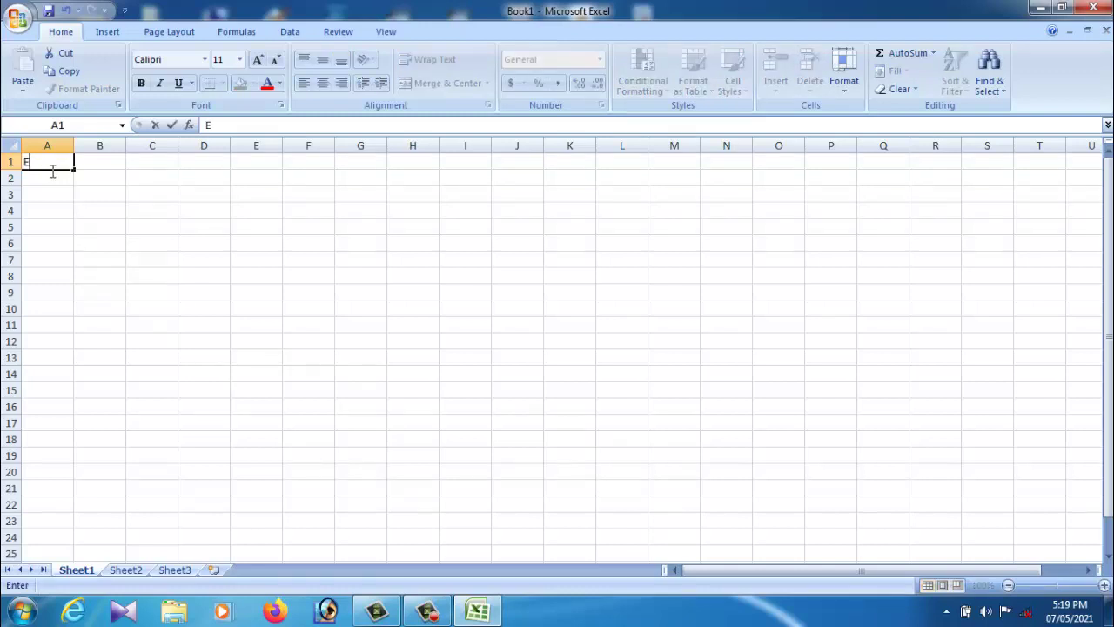
text(OM)
text(PLO)
text(YEE )
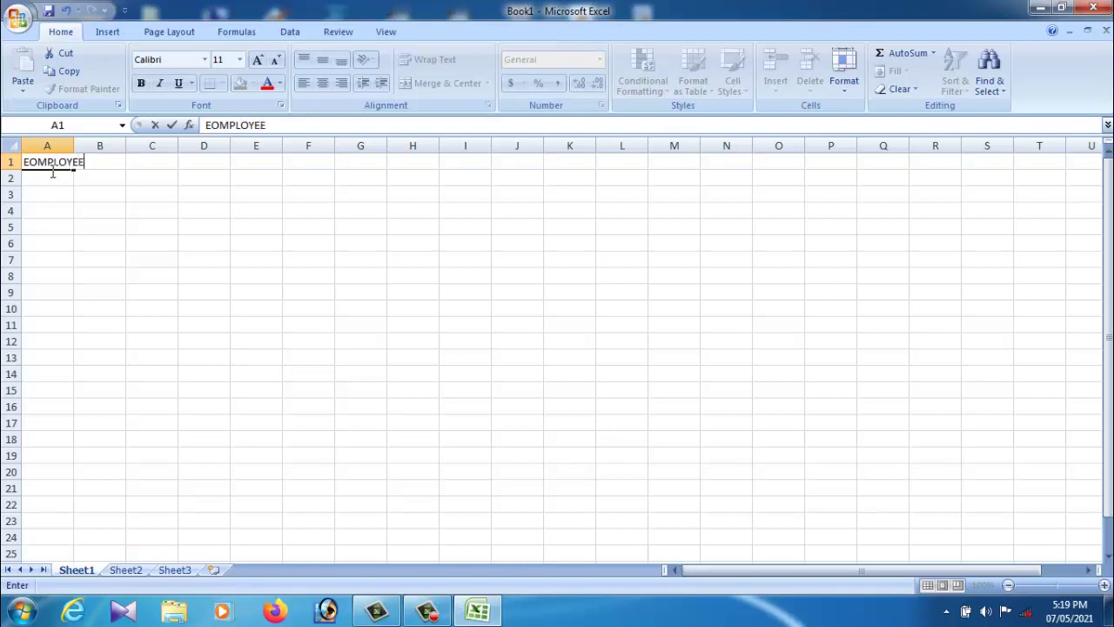
text(DE)
text(TAI)
text(LS)
click(81, 247)
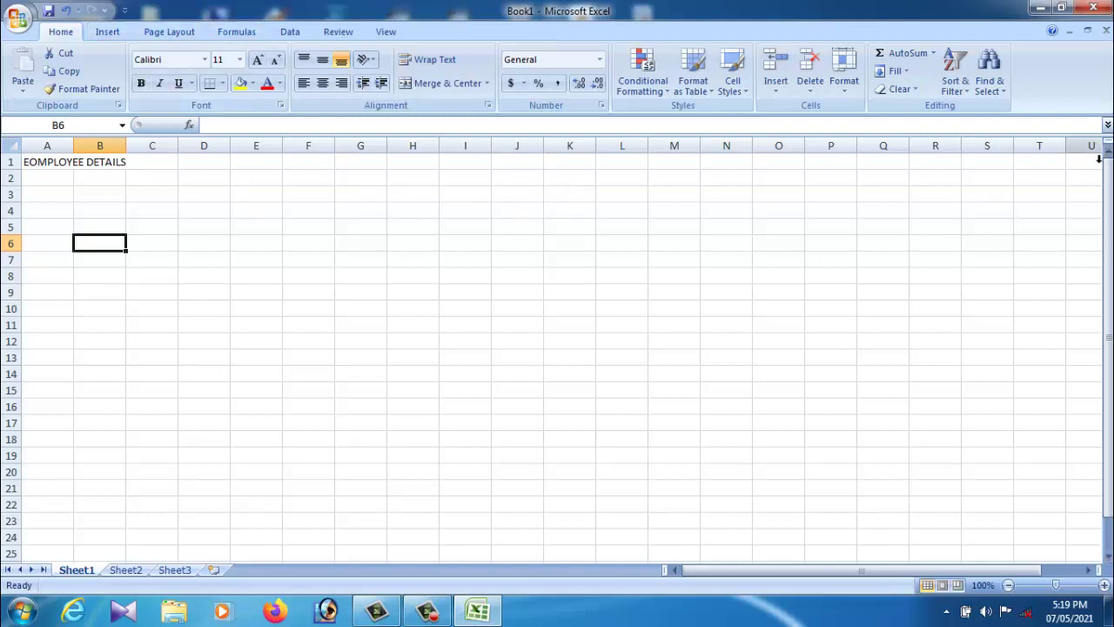
Set the page size to A4.
click(152, 33)
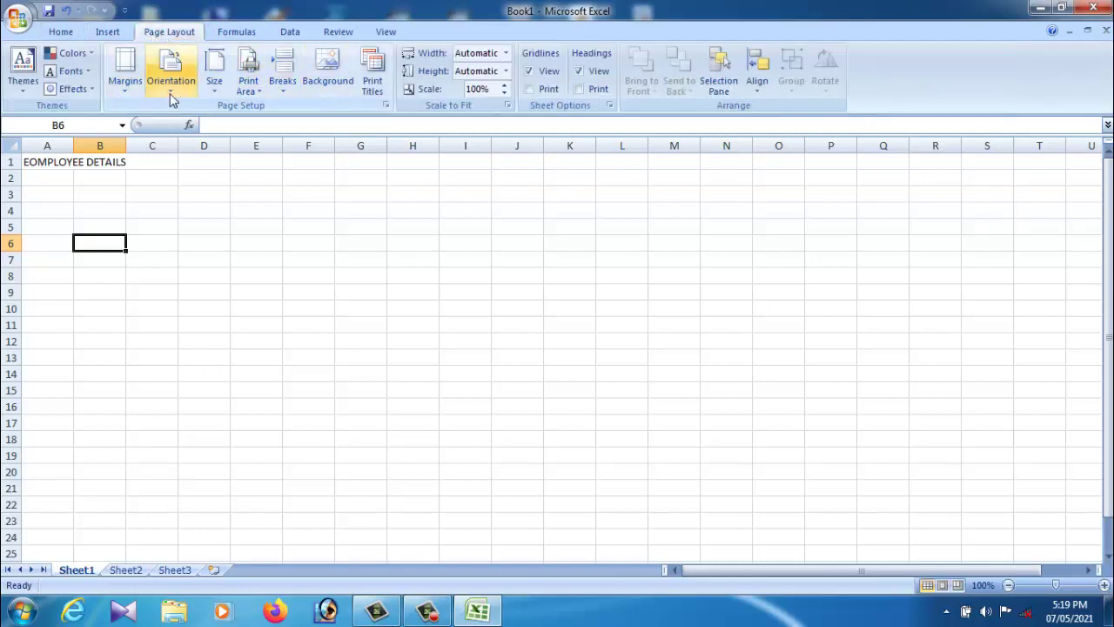
click(215, 87)
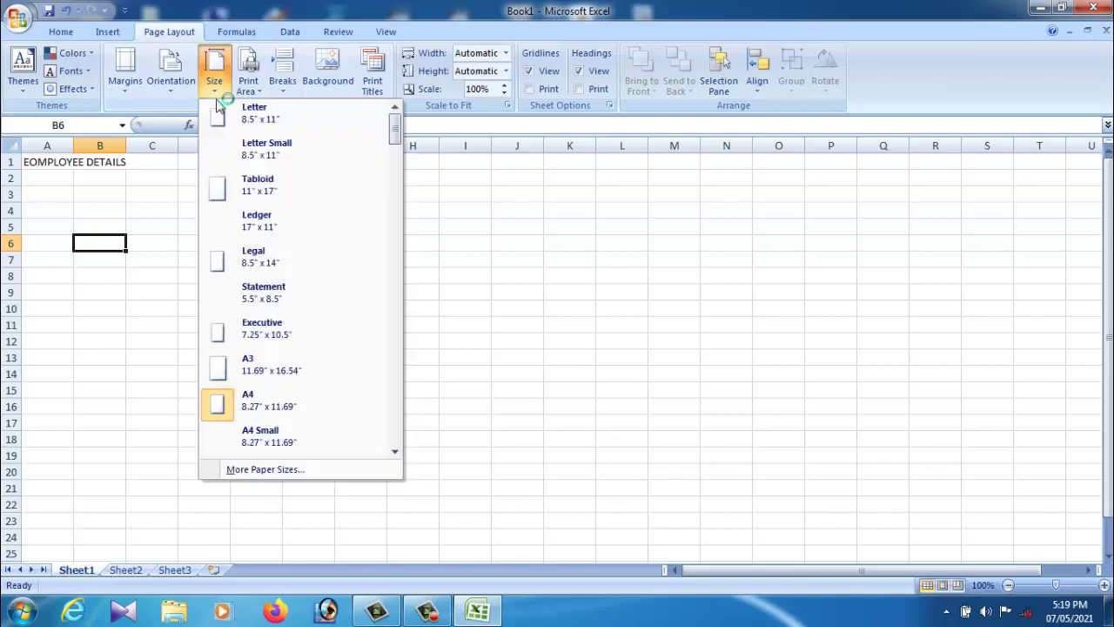
click(277, 409)
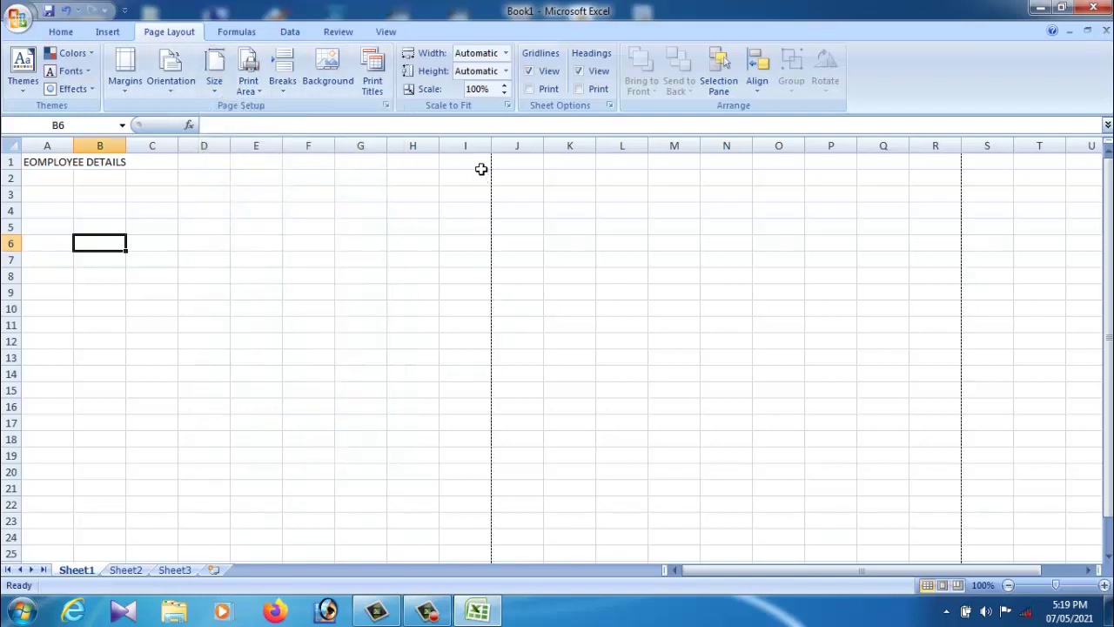
Merge and centre the title across cells A1:I1.
drag(40, 163, 230, 167)
click(189, 212)
click(29, 169)
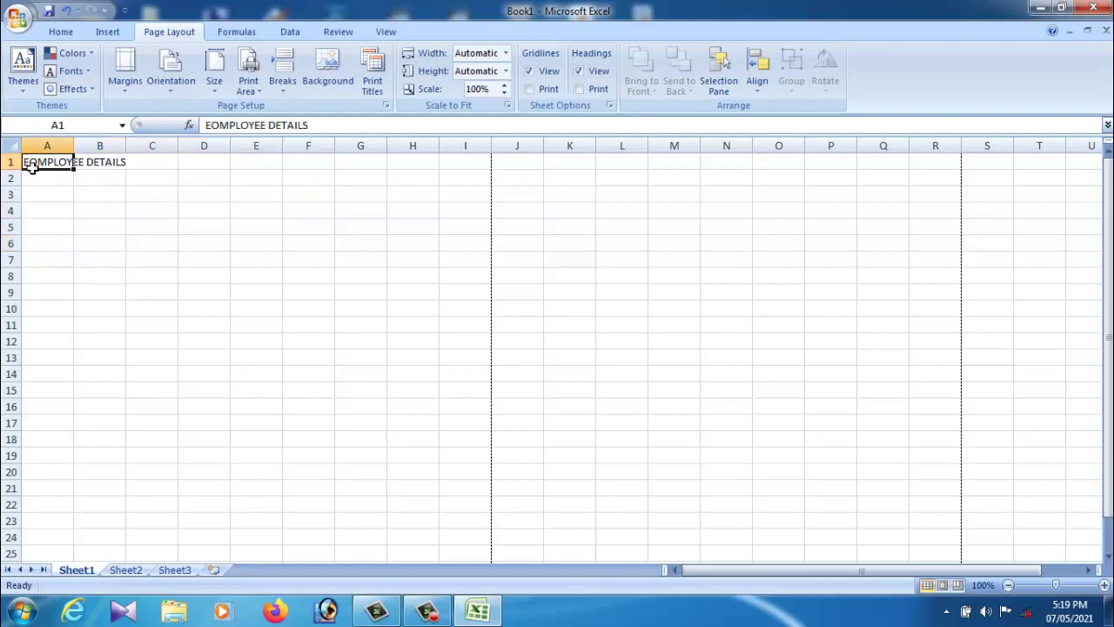
drag(30, 168, 462, 169)
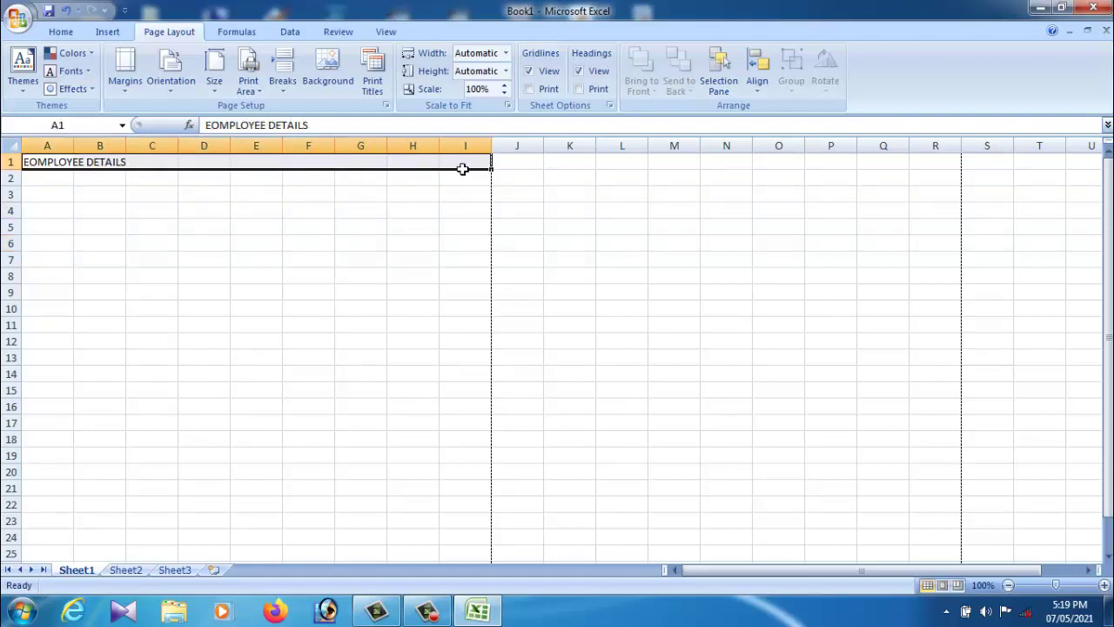
click(326, 226)
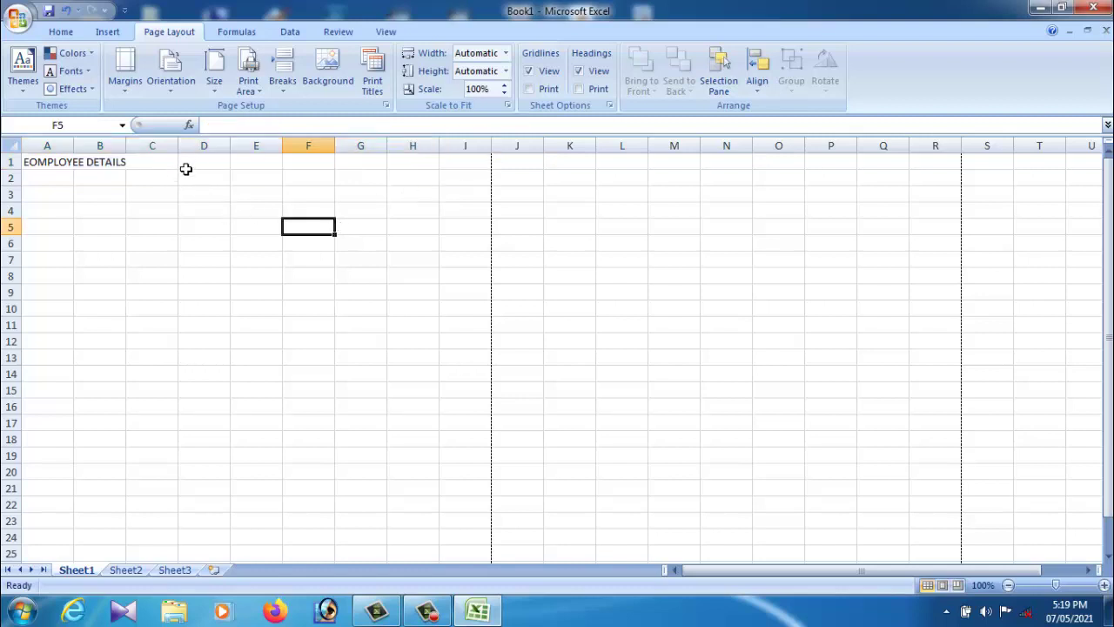
click(242, 342)
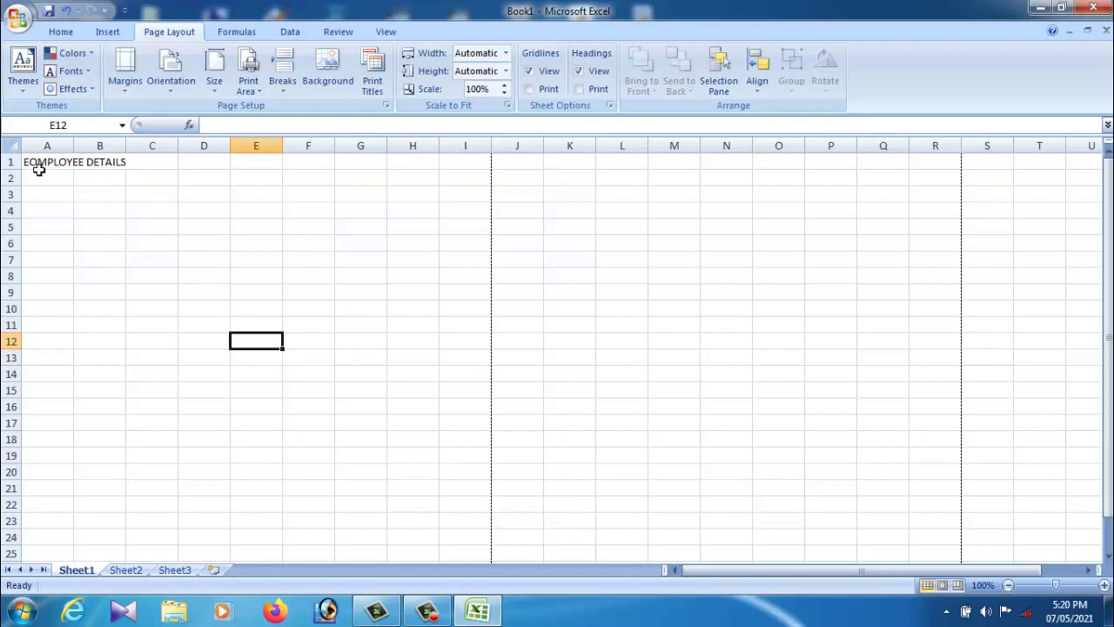
drag(38, 169, 460, 170)
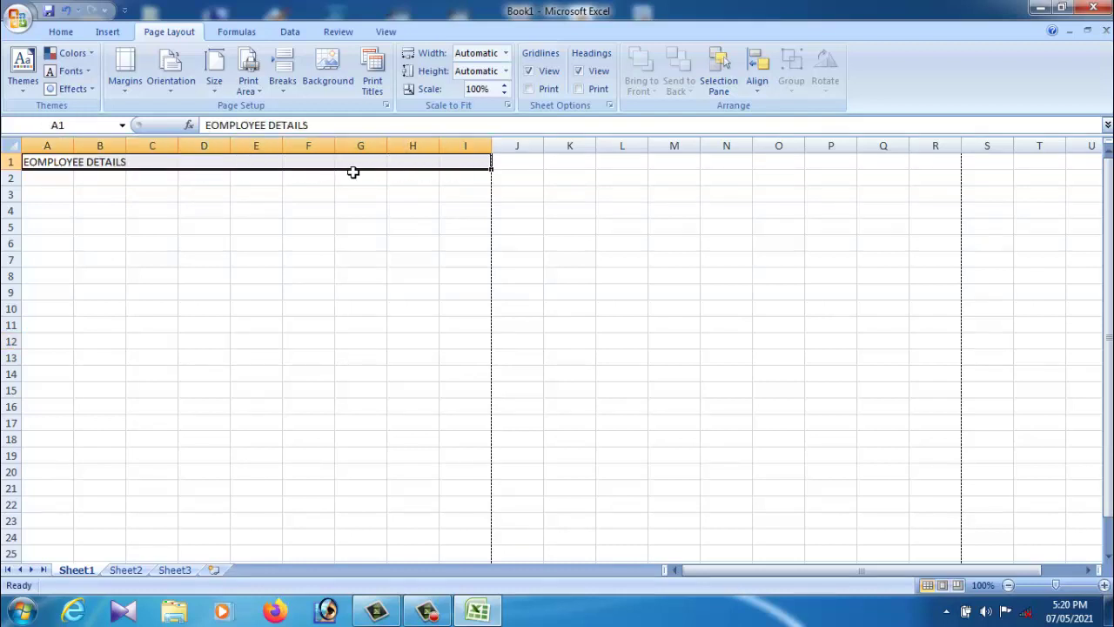
click(60, 32)
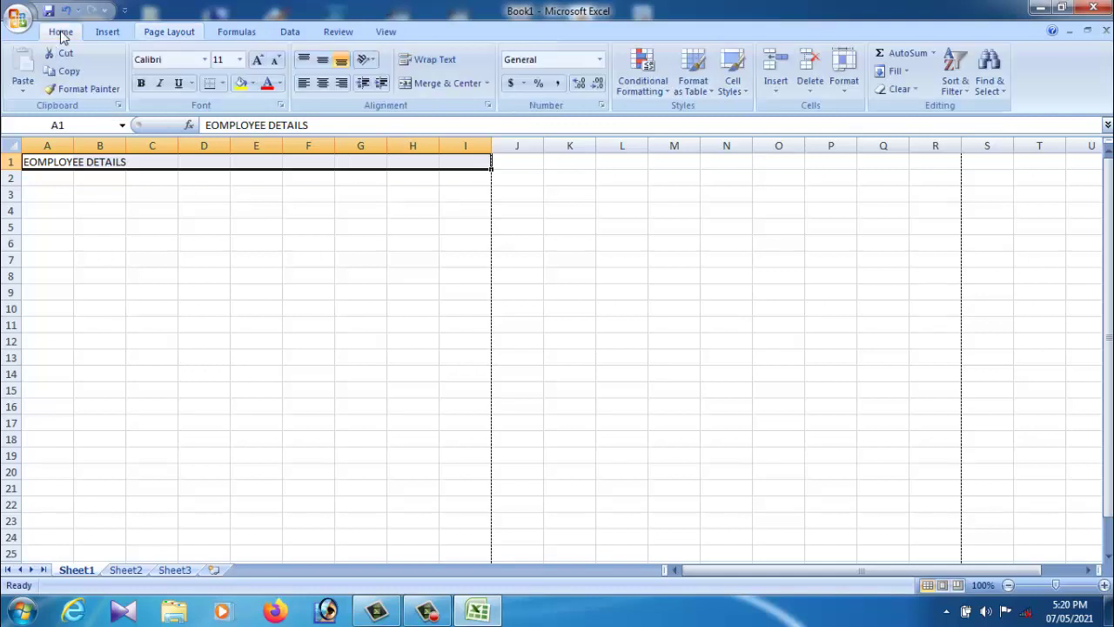
click(470, 85)
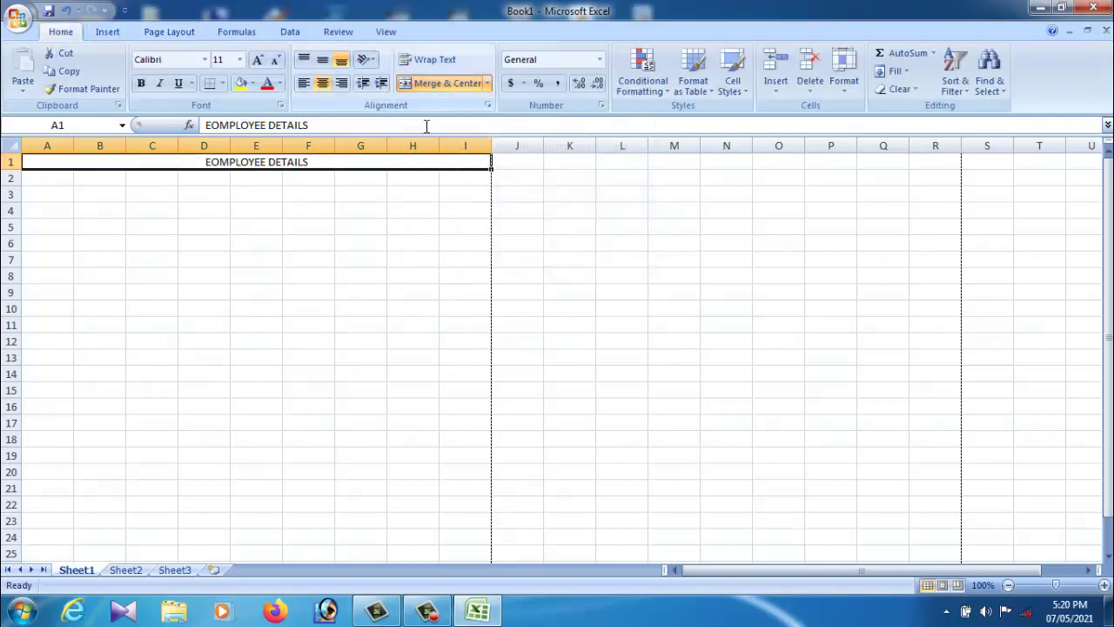
click(361, 210)
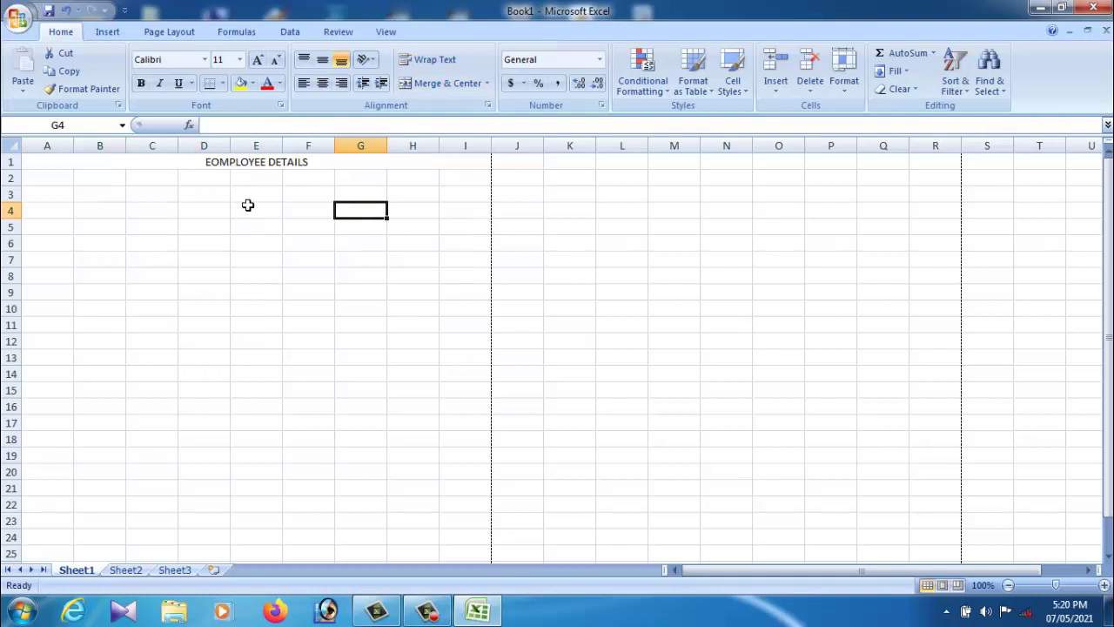
Enlarge the merged title's font with four Increase Font Size steps.
click(256, 167)
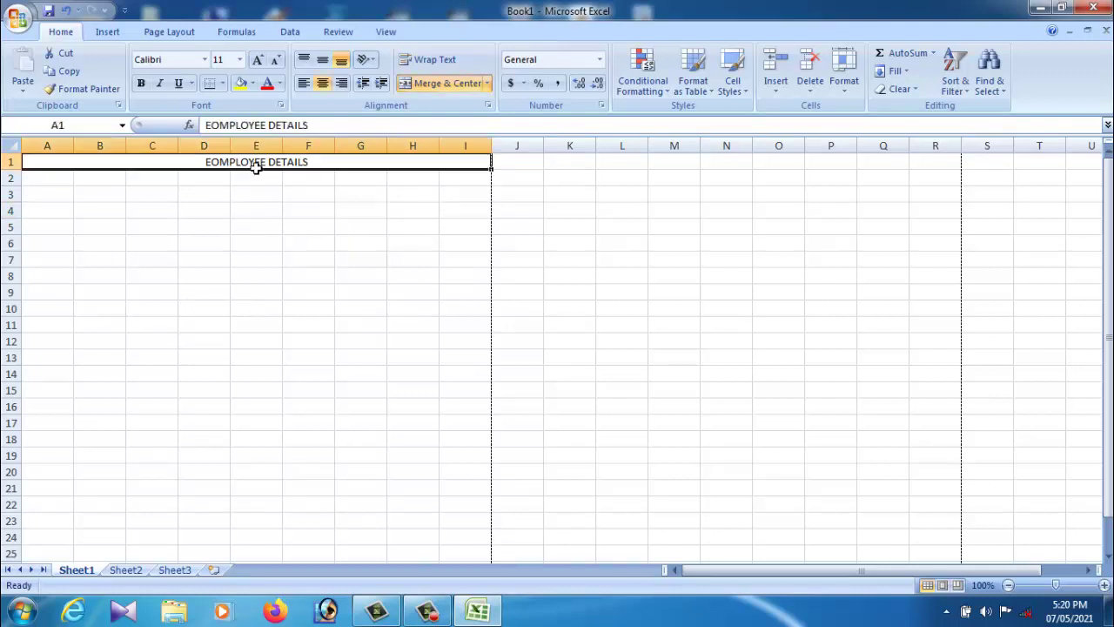
click(258, 60)
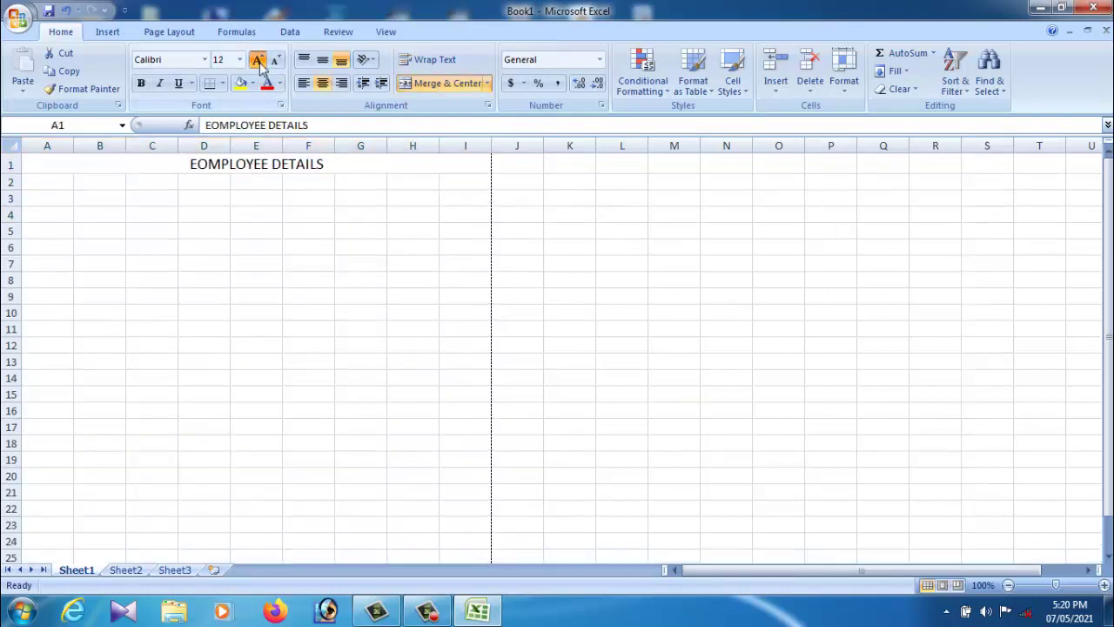
click(259, 60)
click(259, 60)
click(259, 60)
click(258, 60)
click(259, 61)
click(294, 249)
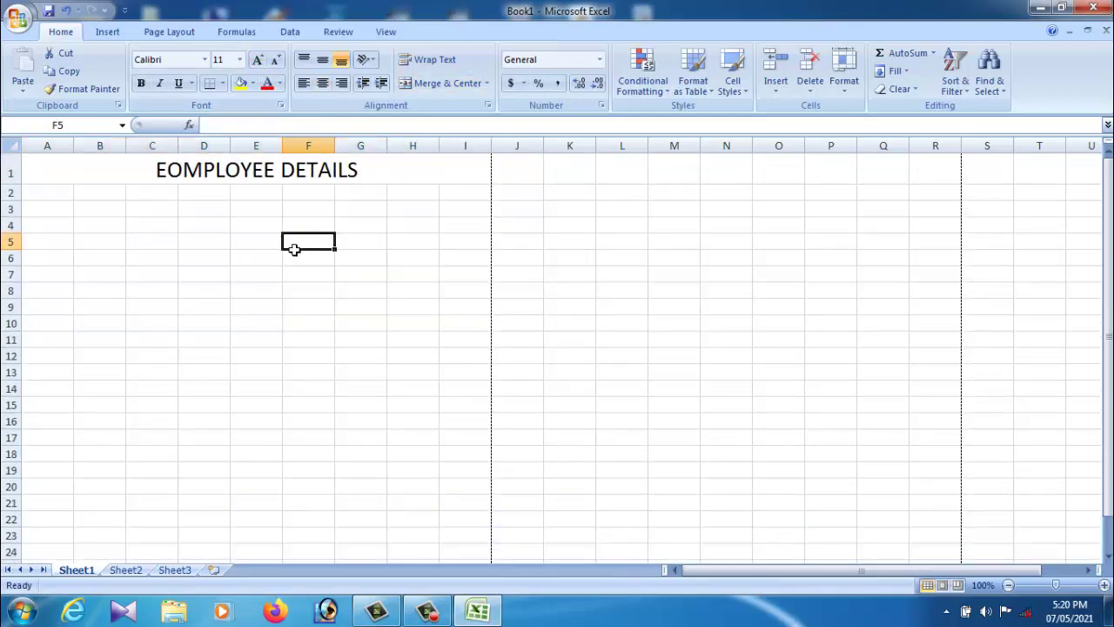
click(47, 196)
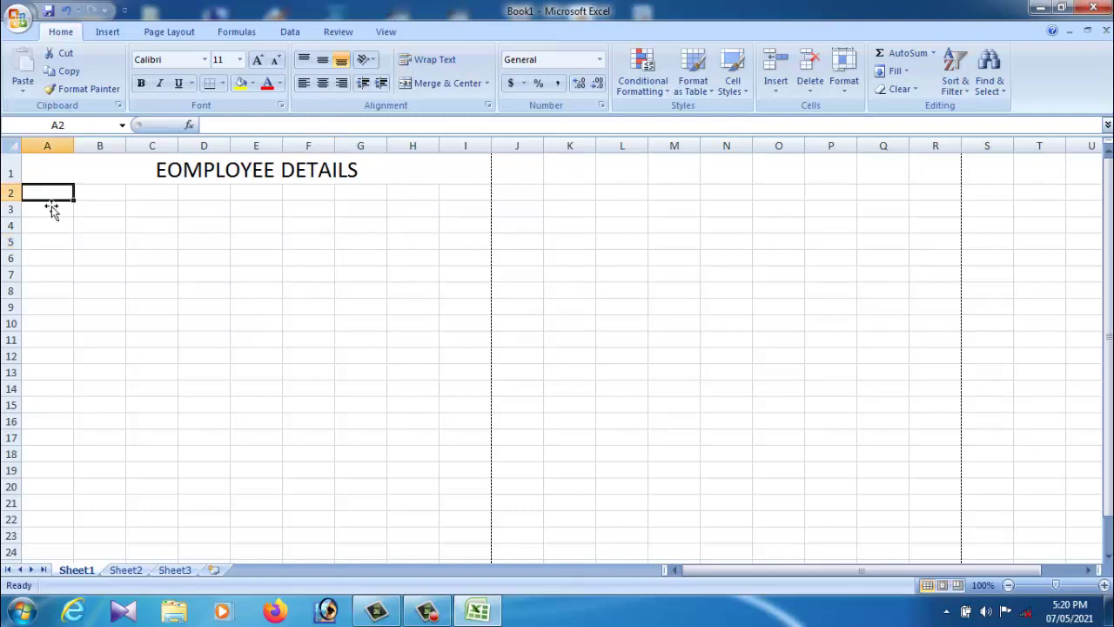
Enter the headers SL NO, EMPY NO and EMPY NAME in A2:C2.
key(BackSpace)
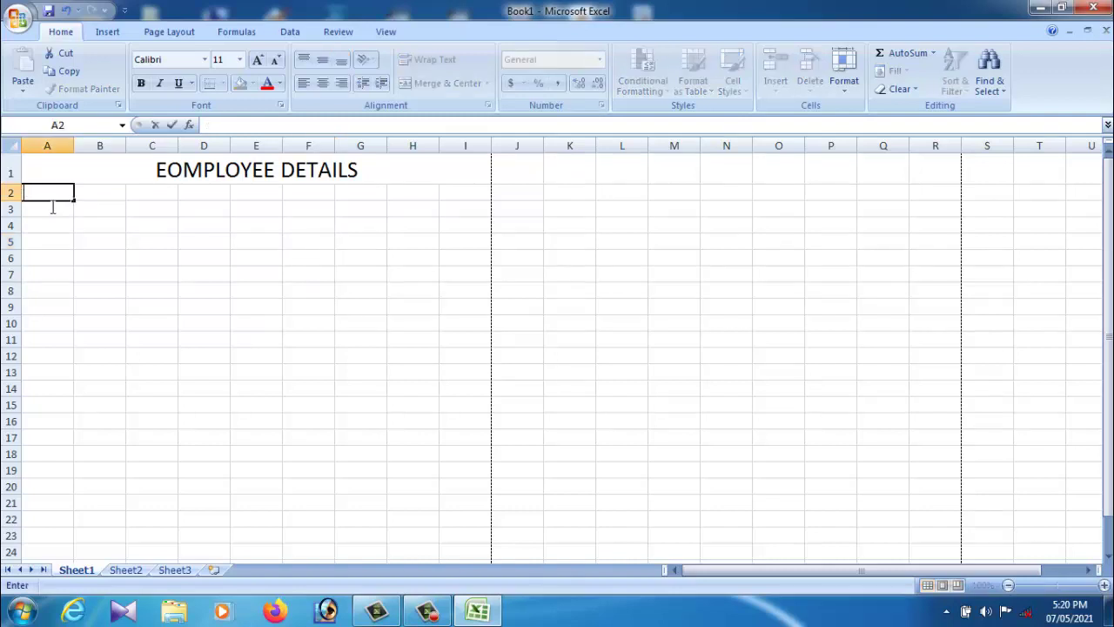
text(SL NO)
key(Tab)
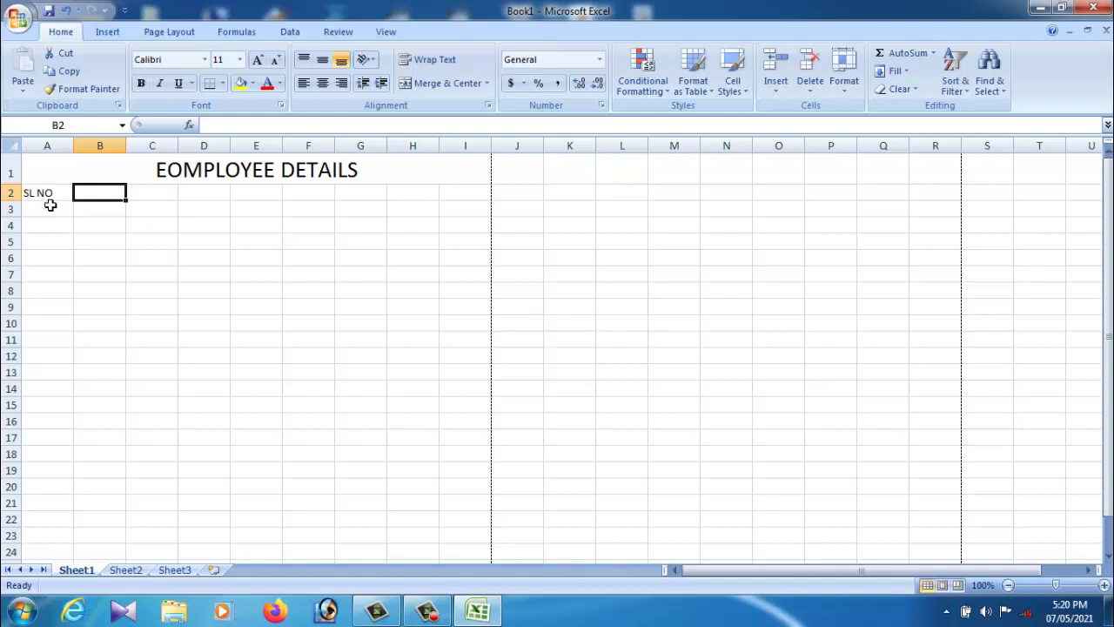
text(EM)
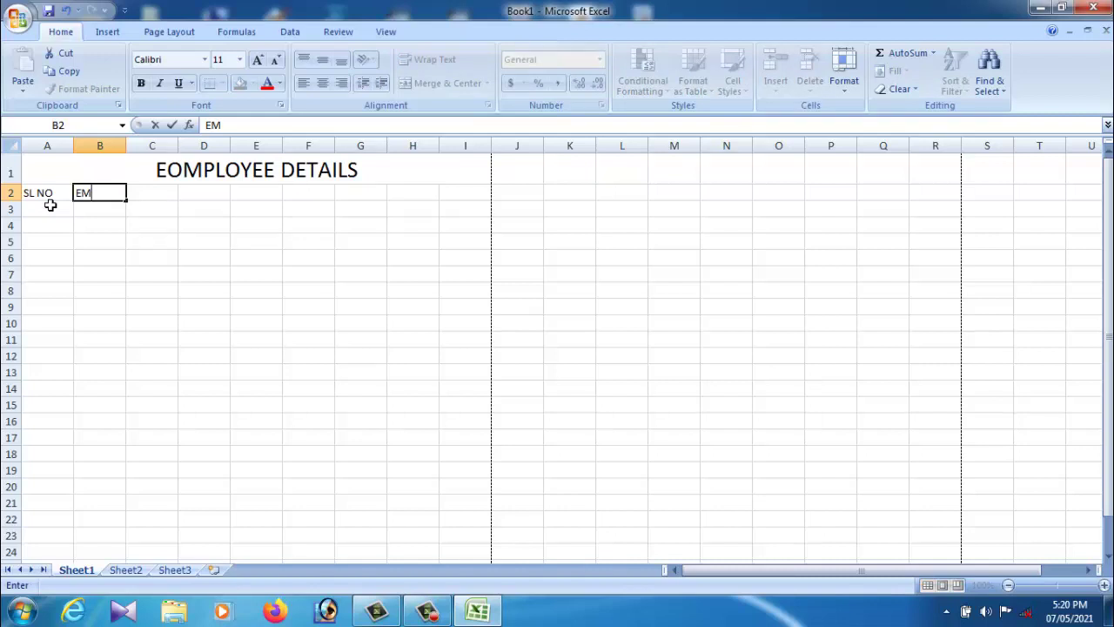
text(PY NO)
key(Tab)
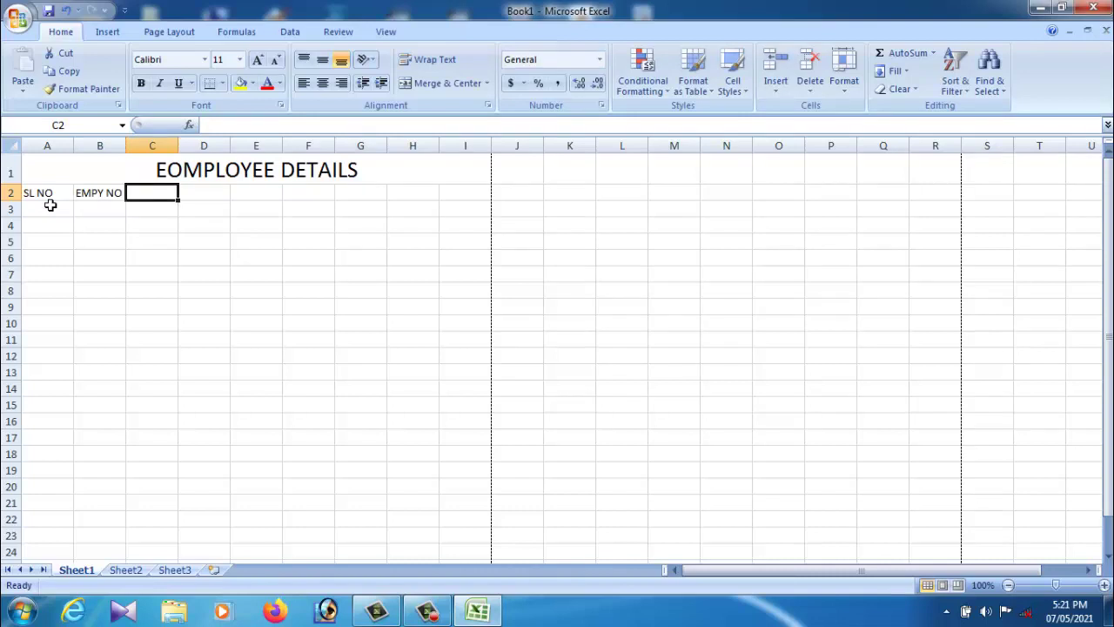
text(EMP)
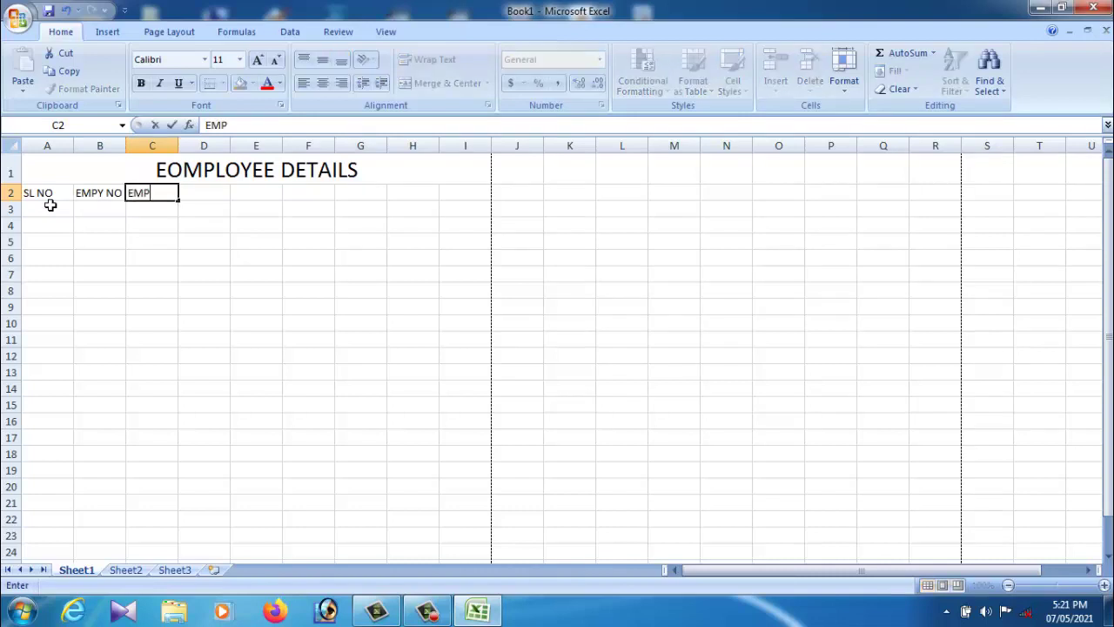
text(Y NAME)
key(Tab)
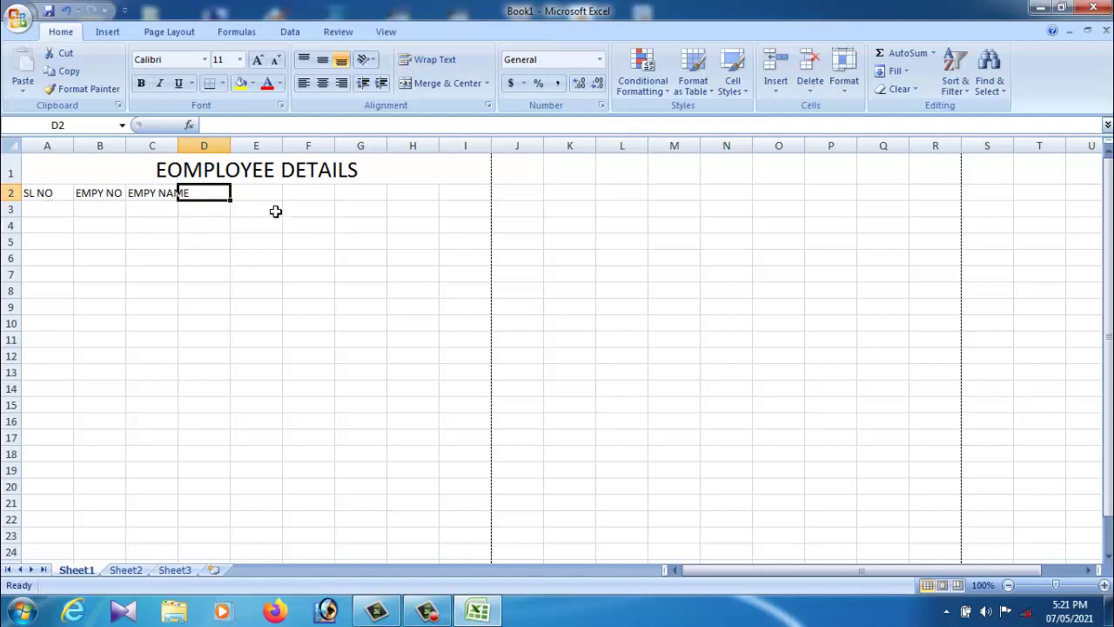
Type the header BASIC SALARY into D2, fixing the typo.
key(Tab)
click(224, 197)
text(BAS)
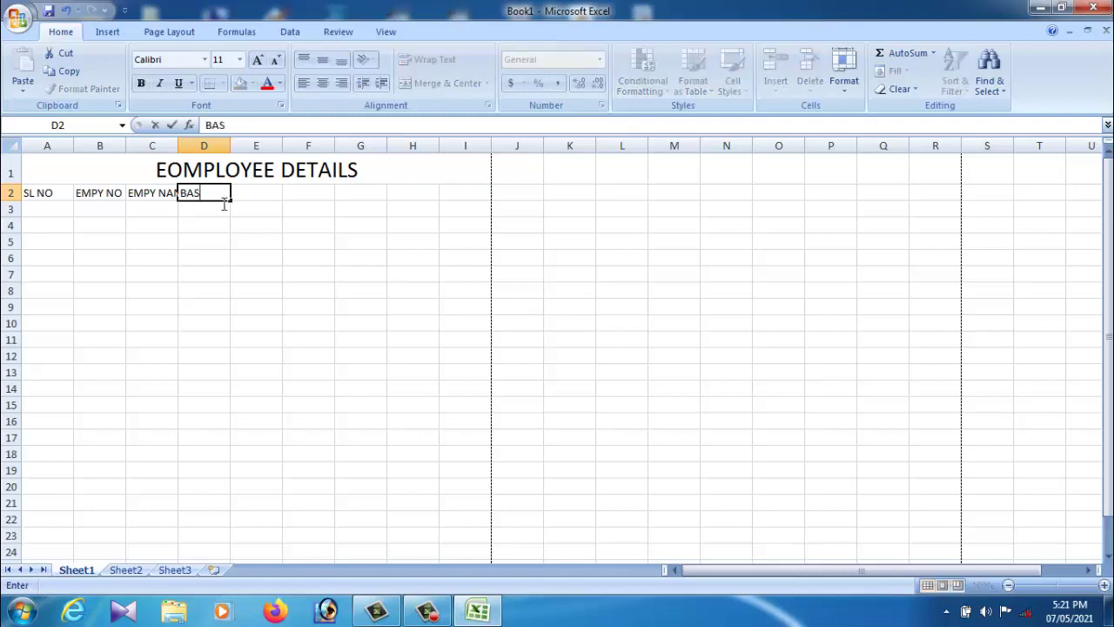
text(IC)
text(E)
key(BackSpace)
key(BackSpace)
text(C)
text( SALAR)
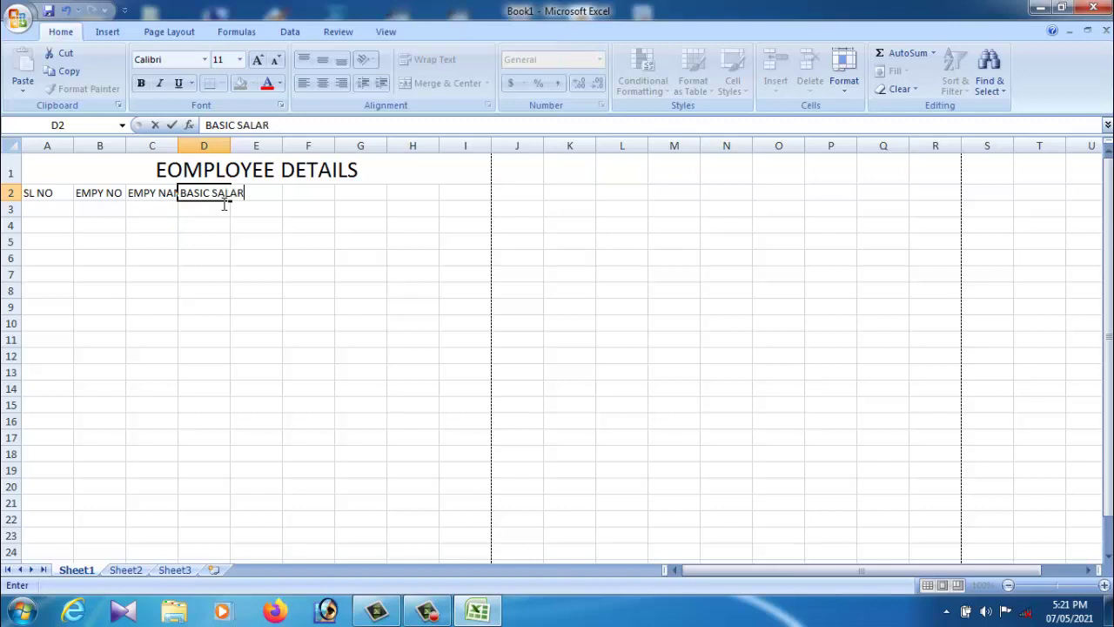
text(Y)
Enter headers HAR, DA, GS, PF and IT in E2:I2 and begin NS in J2.
key(Tab)
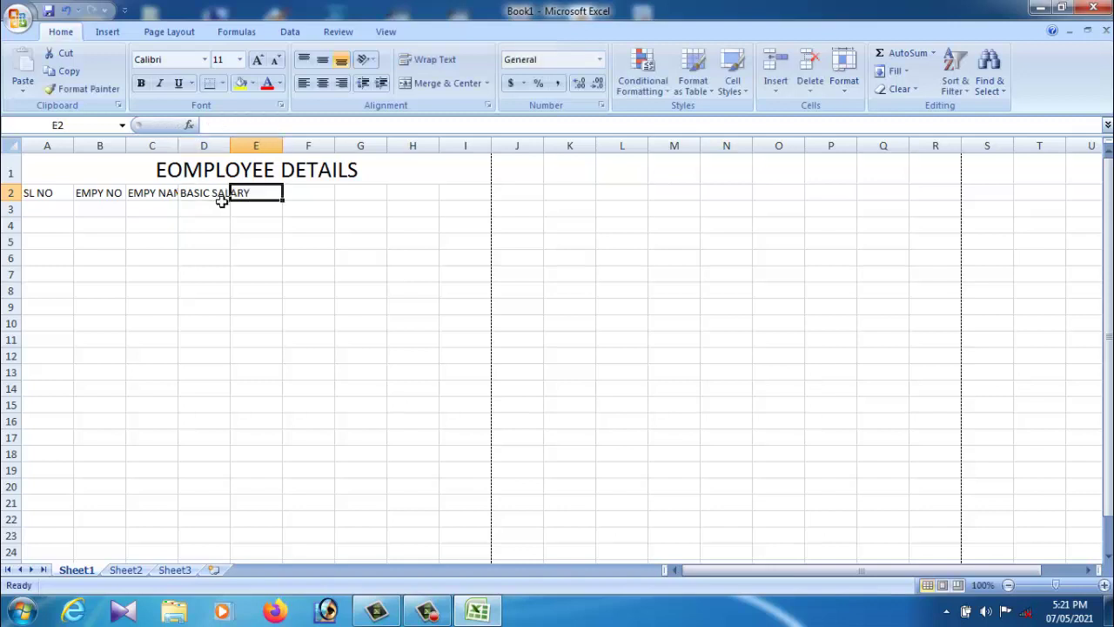
text(HA)
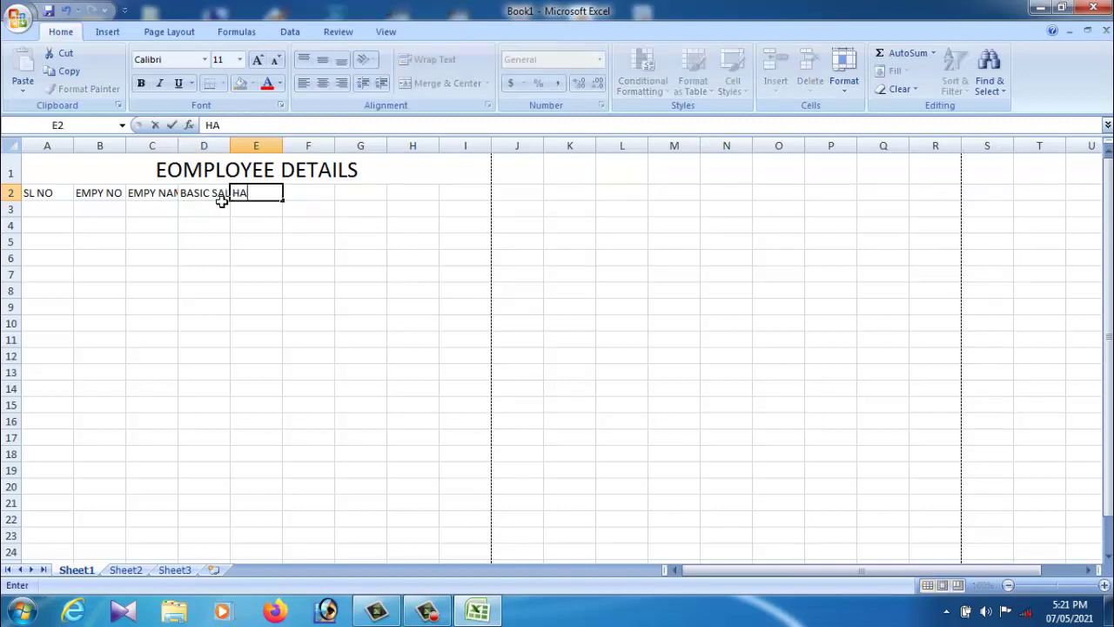
text(R)
key(Tab)
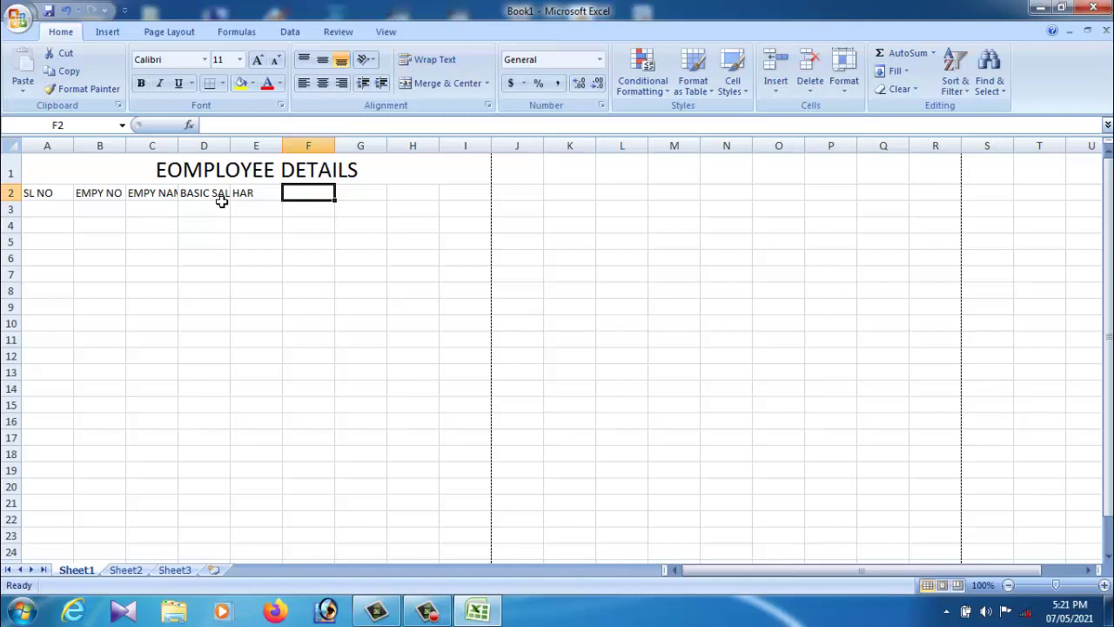
text(DA)
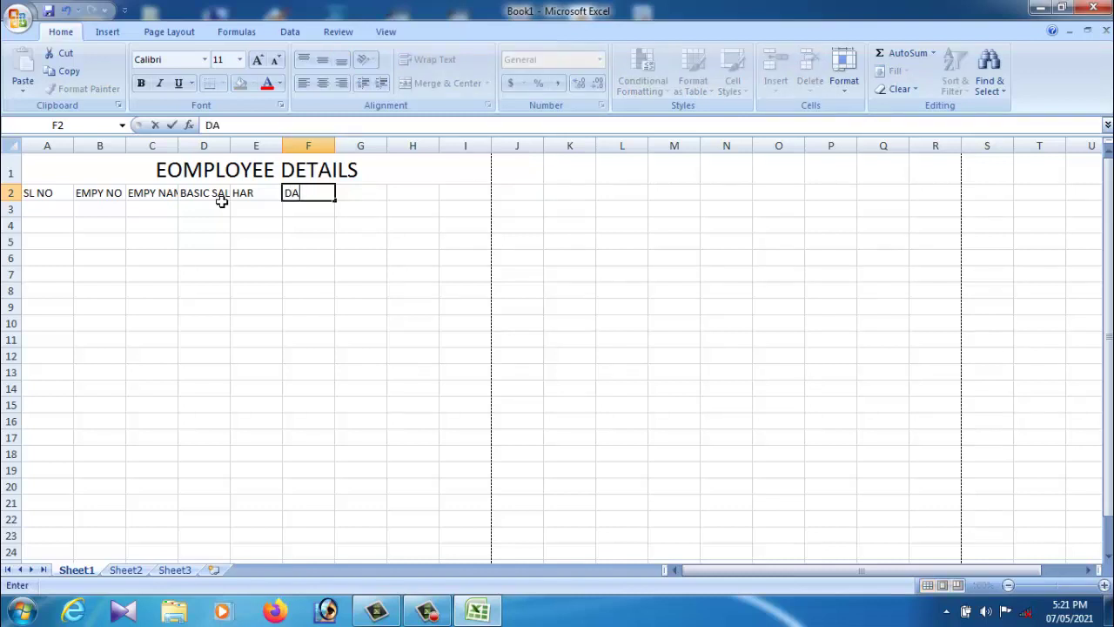
key(Tab)
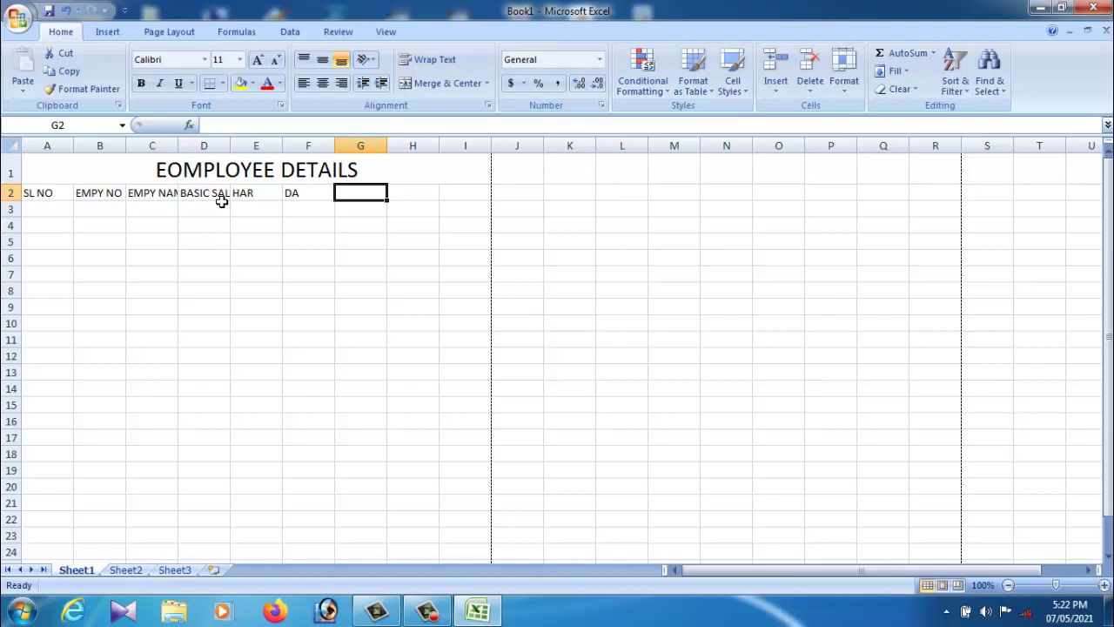
text(GS)
key(Tab)
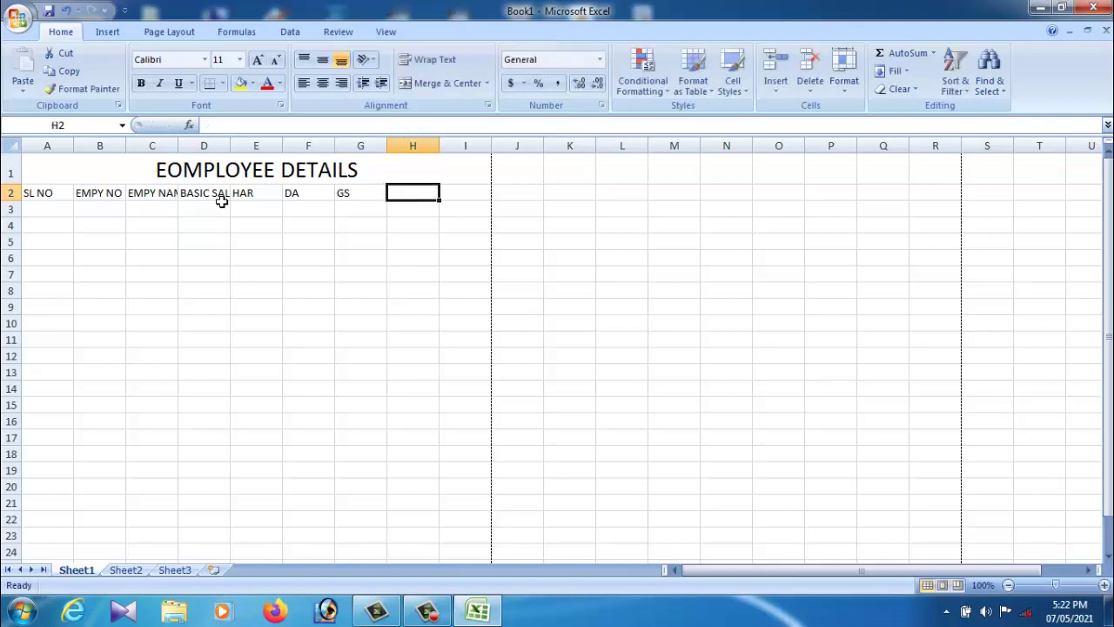
text(P)
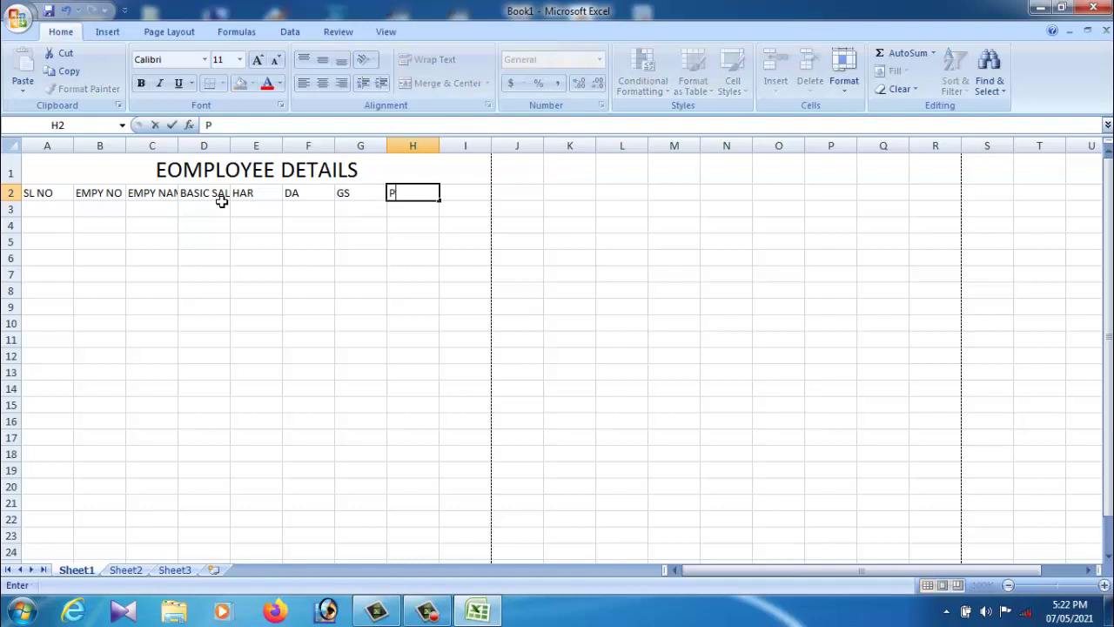
text(F)
key(Tab)
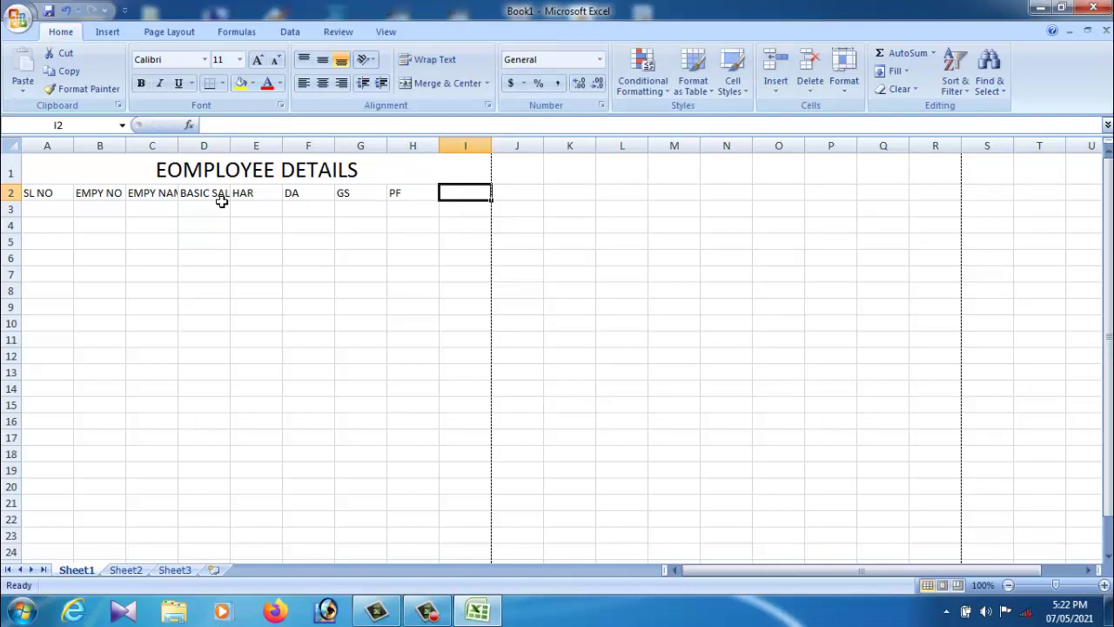
text(IT)
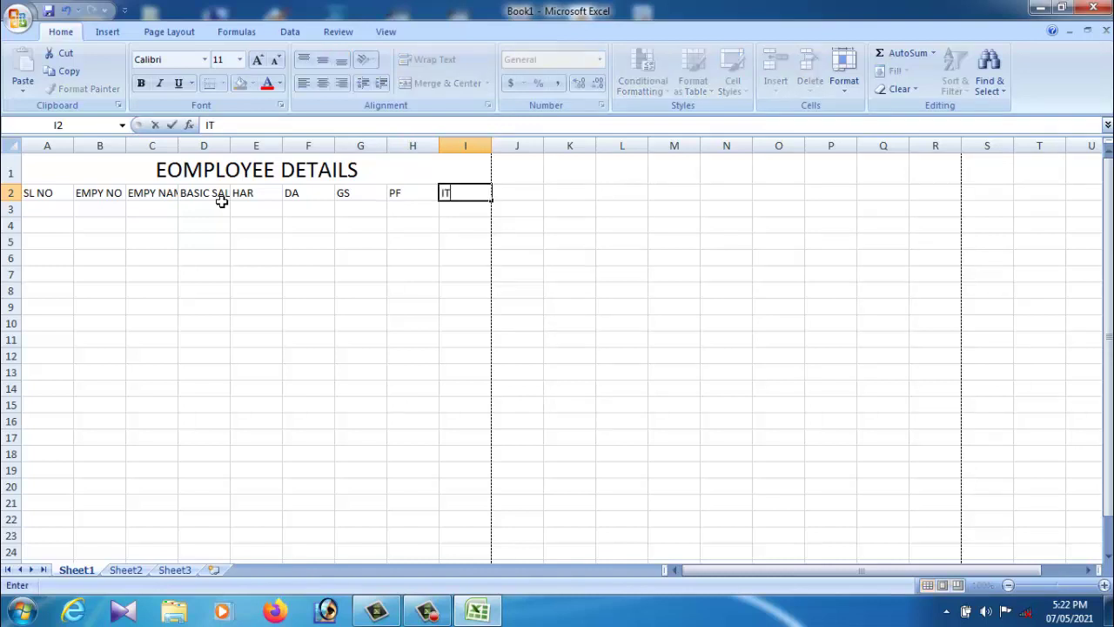
key(Tab)
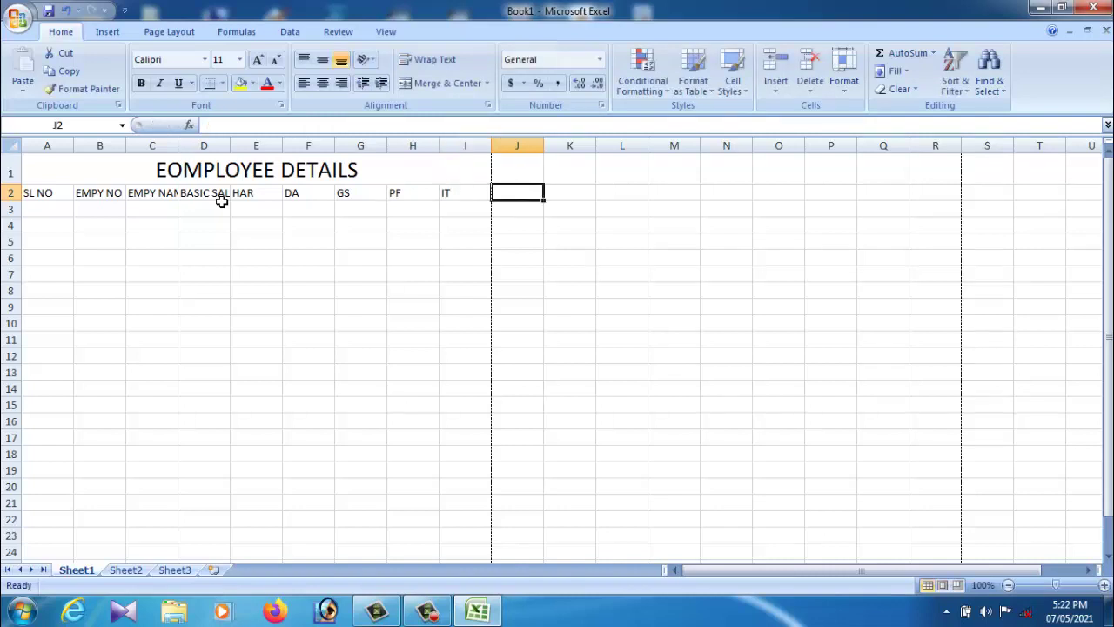
text(NS)
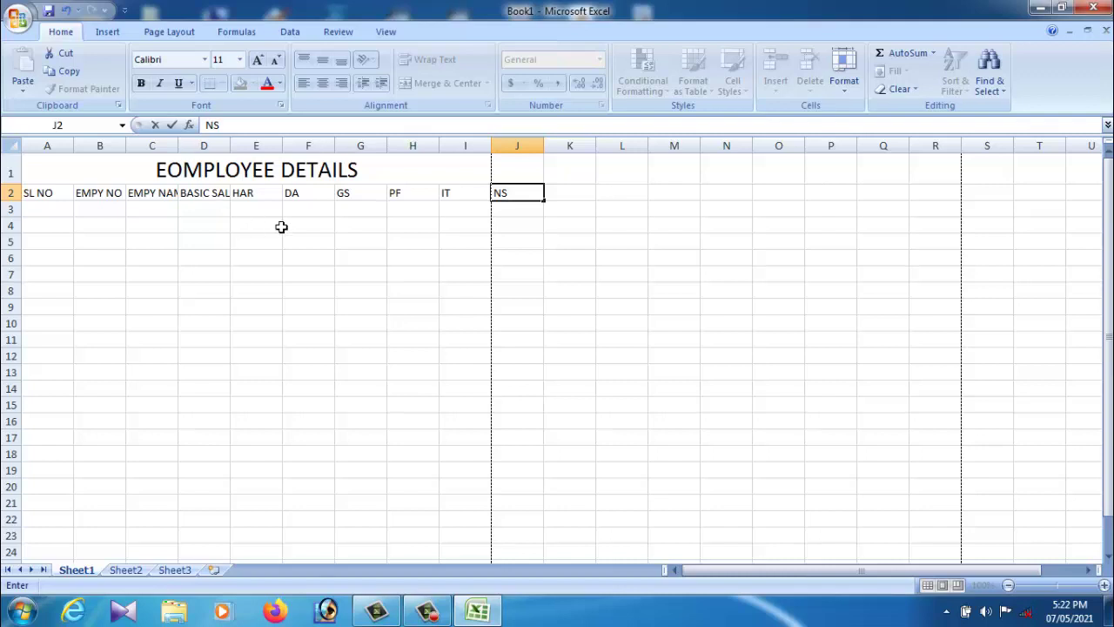
Commit the NS header, narrow column A and widen column C for EMPY NAME.
click(470, 225)
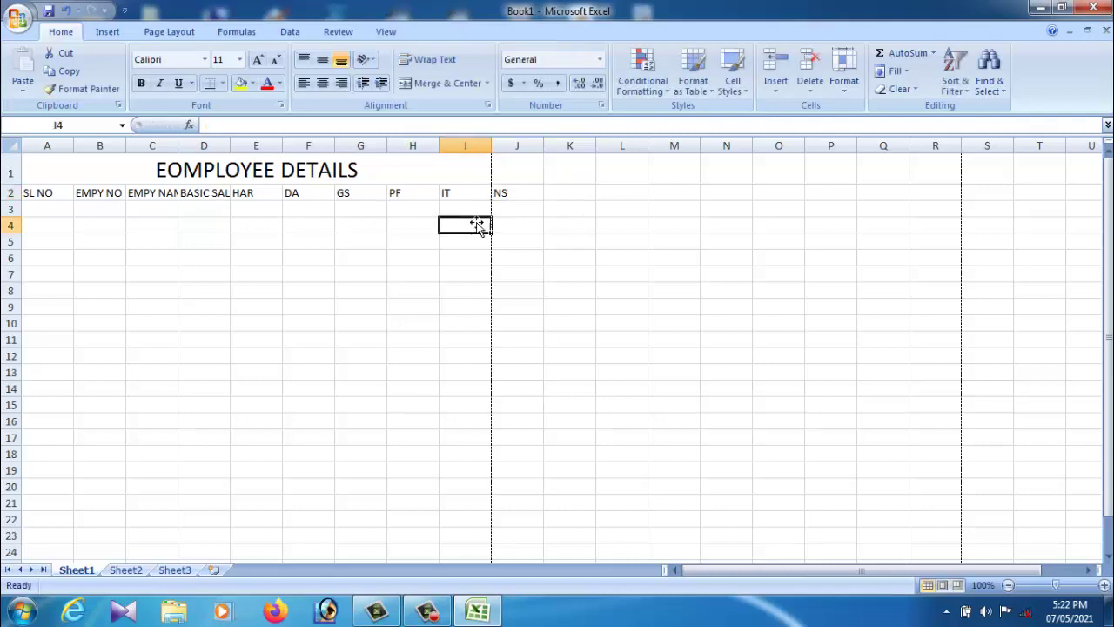
drag(499, 152, 528, 152)
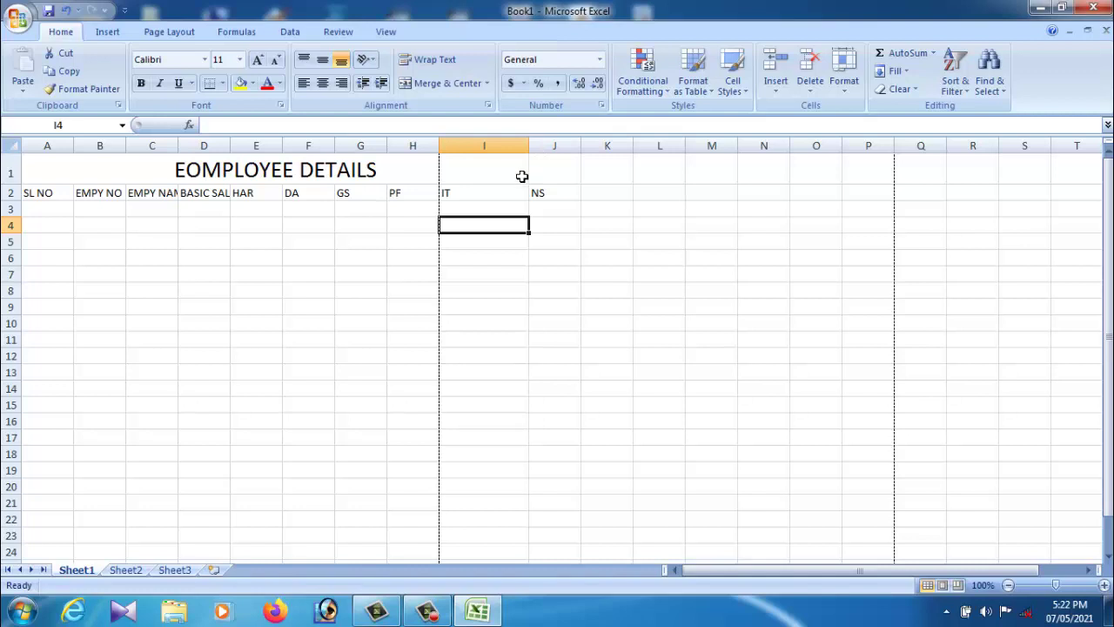
key(ctrl+z)
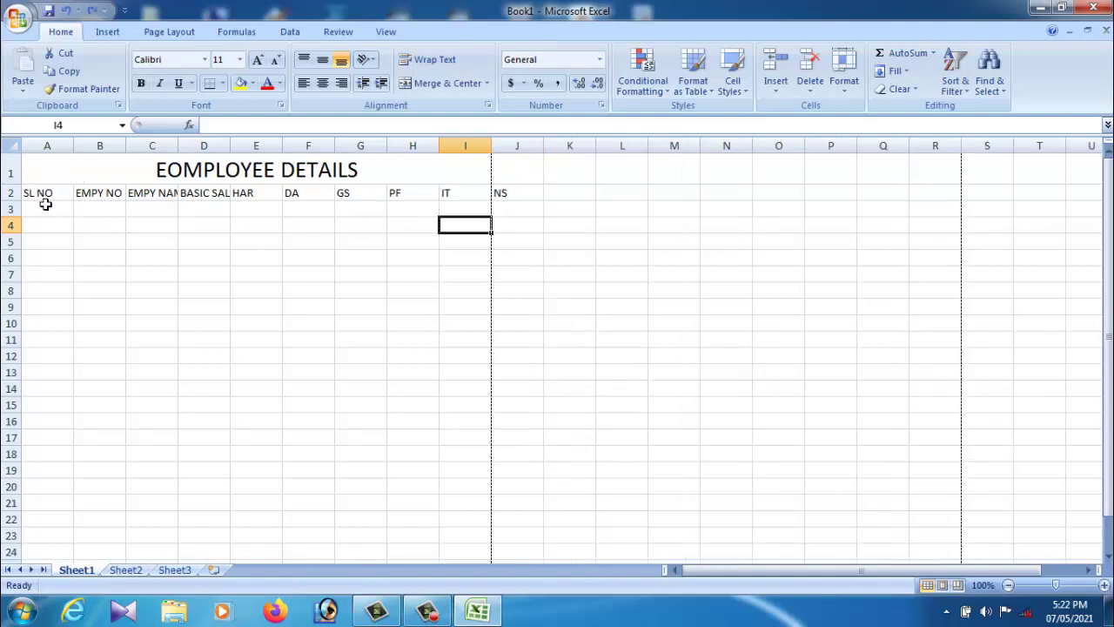
drag(79, 153, 79, 153)
drag(74, 153, 61, 156)
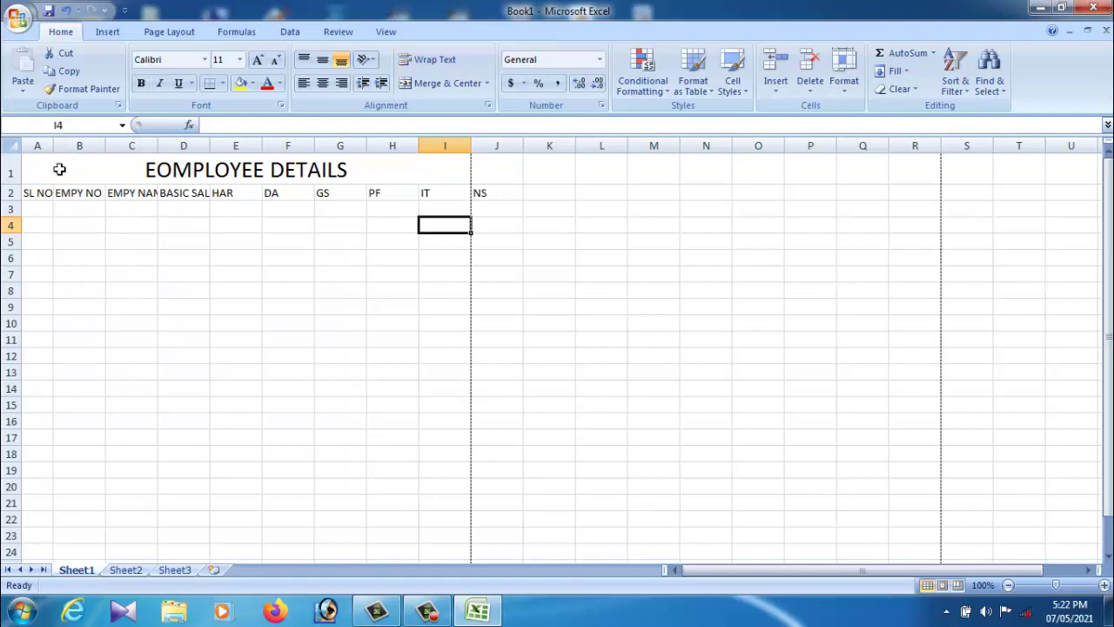
click(112, 152)
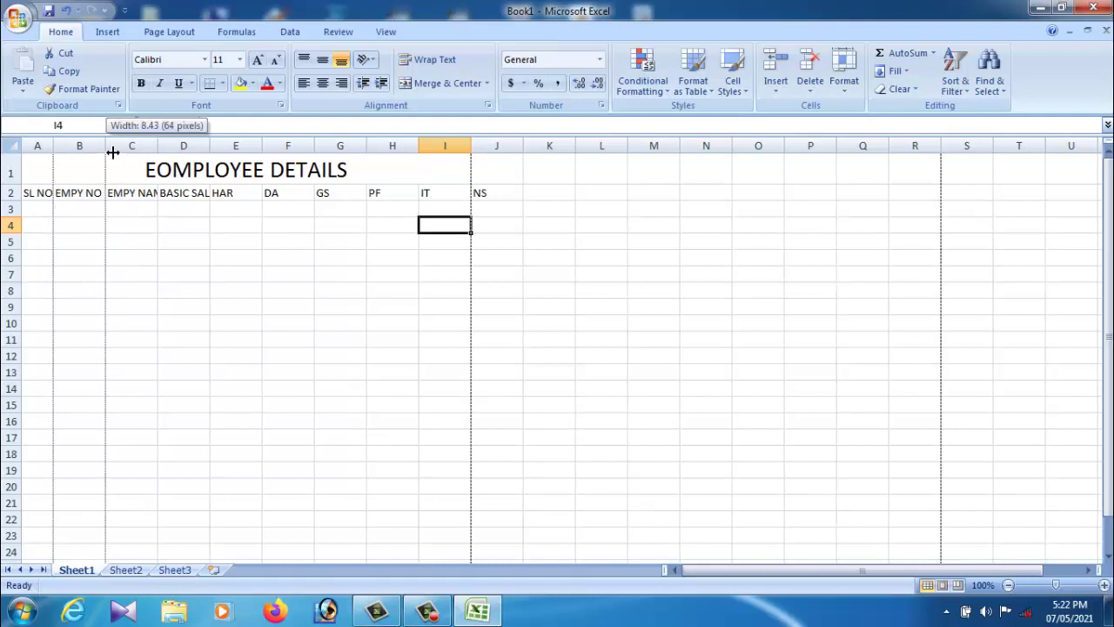
drag(167, 154, 264, 154)
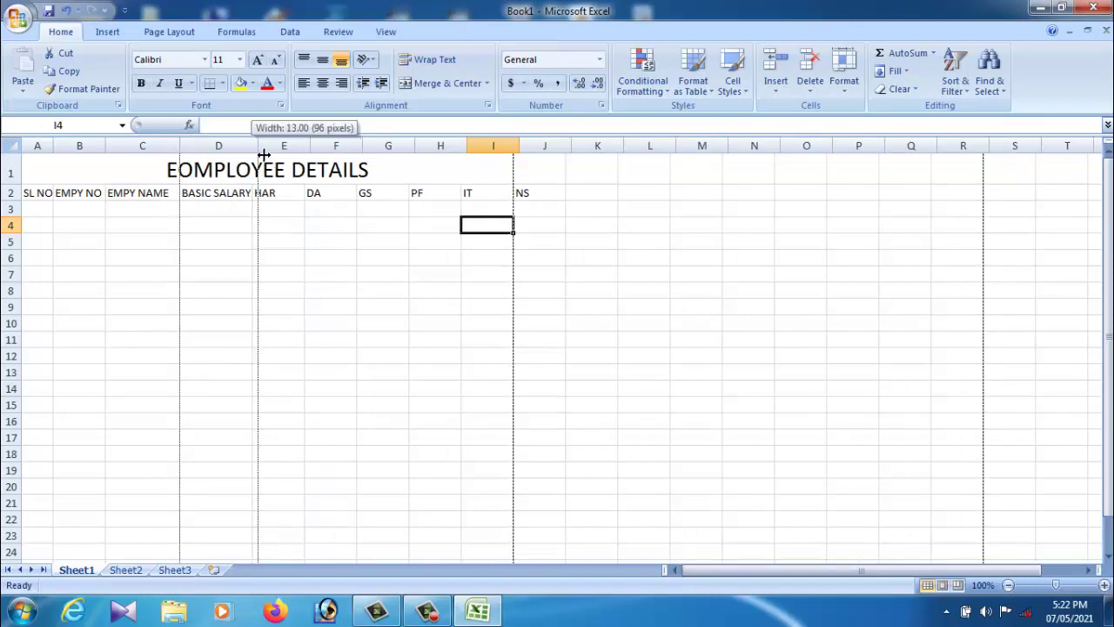
Fine-tune the widths of columns H, I and J.
click(311, 154)
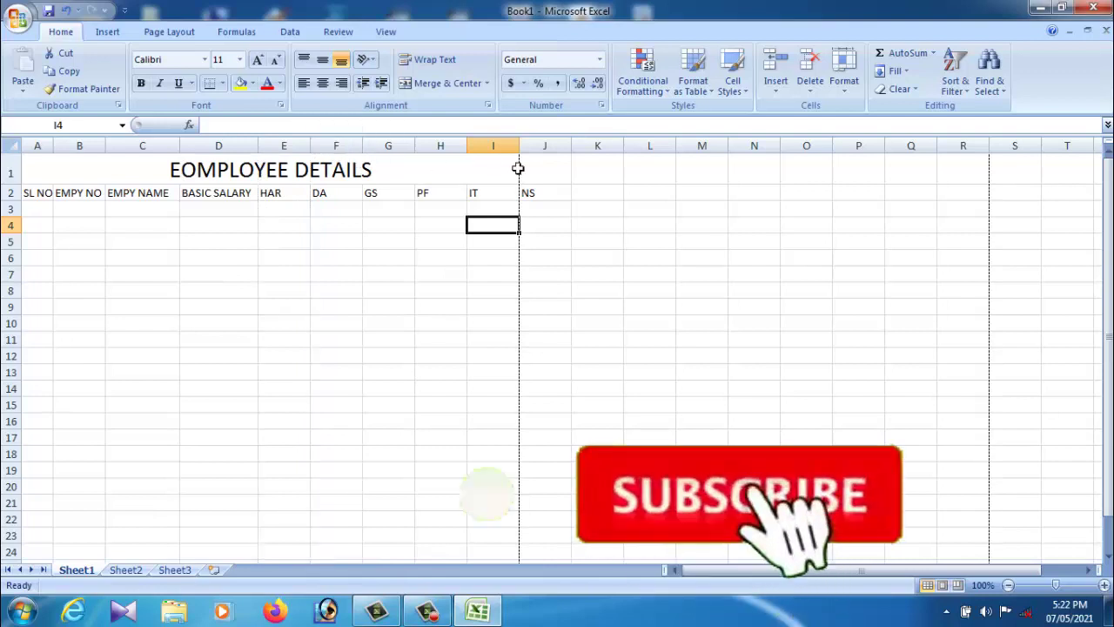
drag(520, 154, 411, 154)
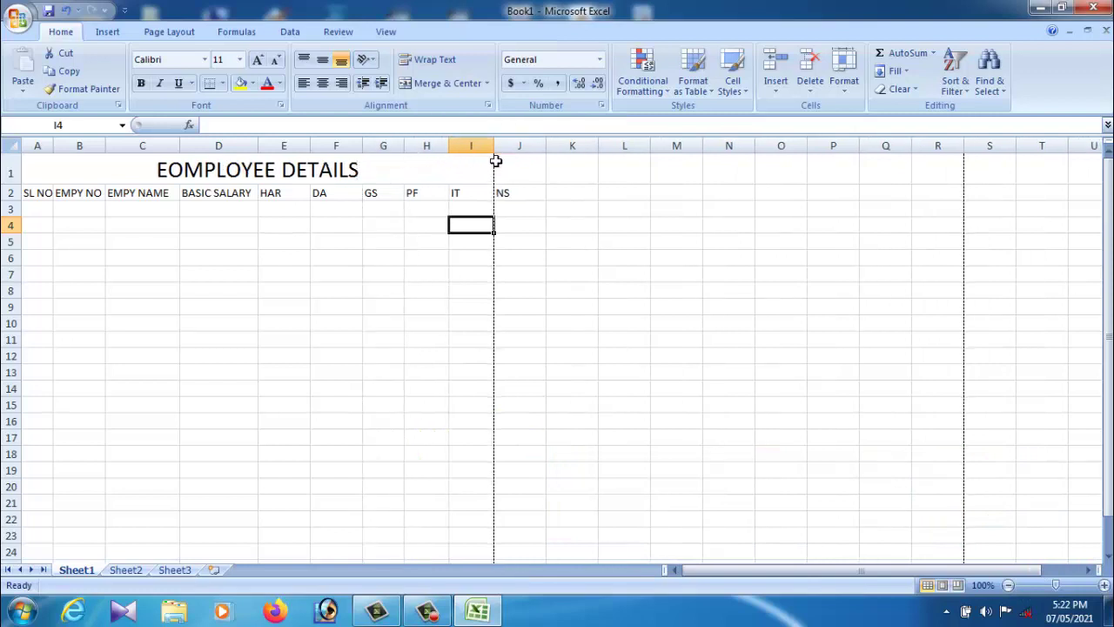
drag(494, 159, 524, 160)
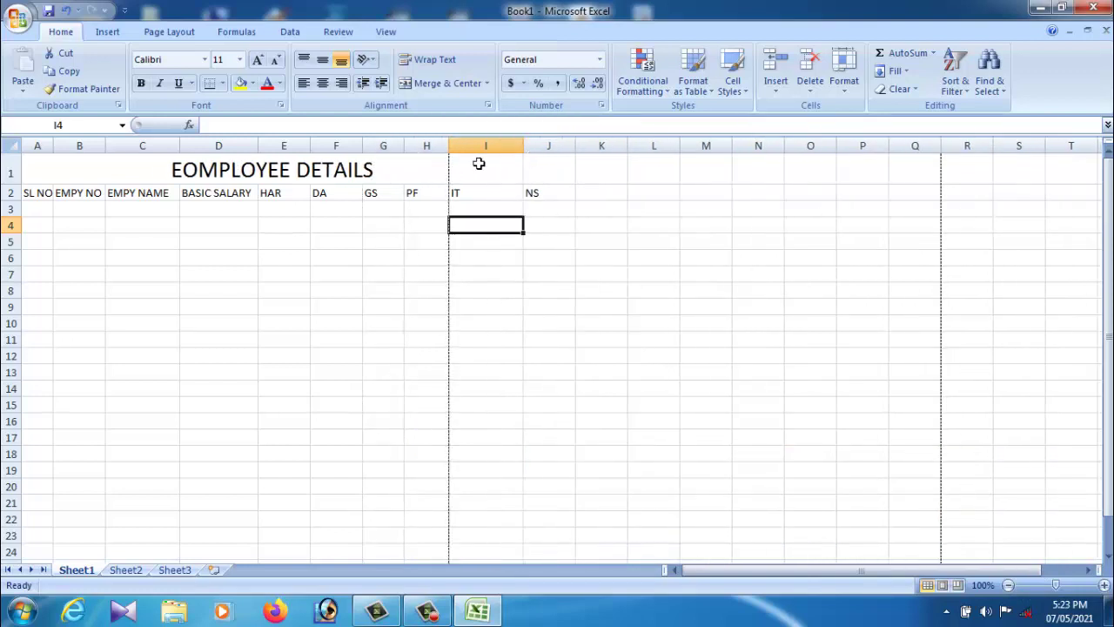
drag(455, 151, 510, 154)
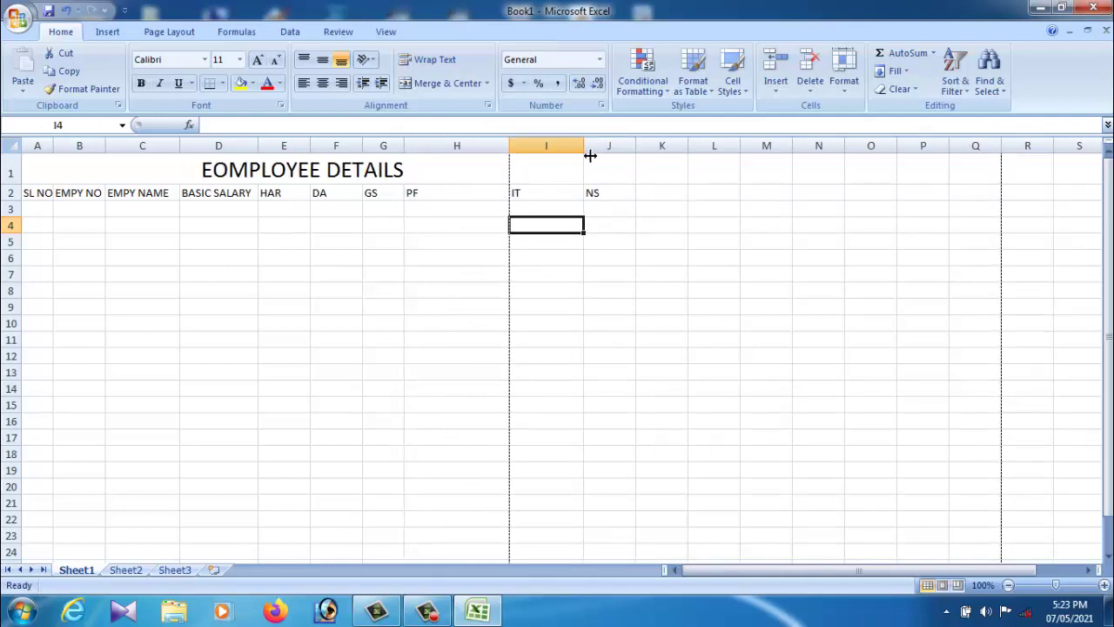
mouse_move(583, 162)
mouse_down()
mouse_move(452, 158)
mouse_move(491, 155)
mouse_up()
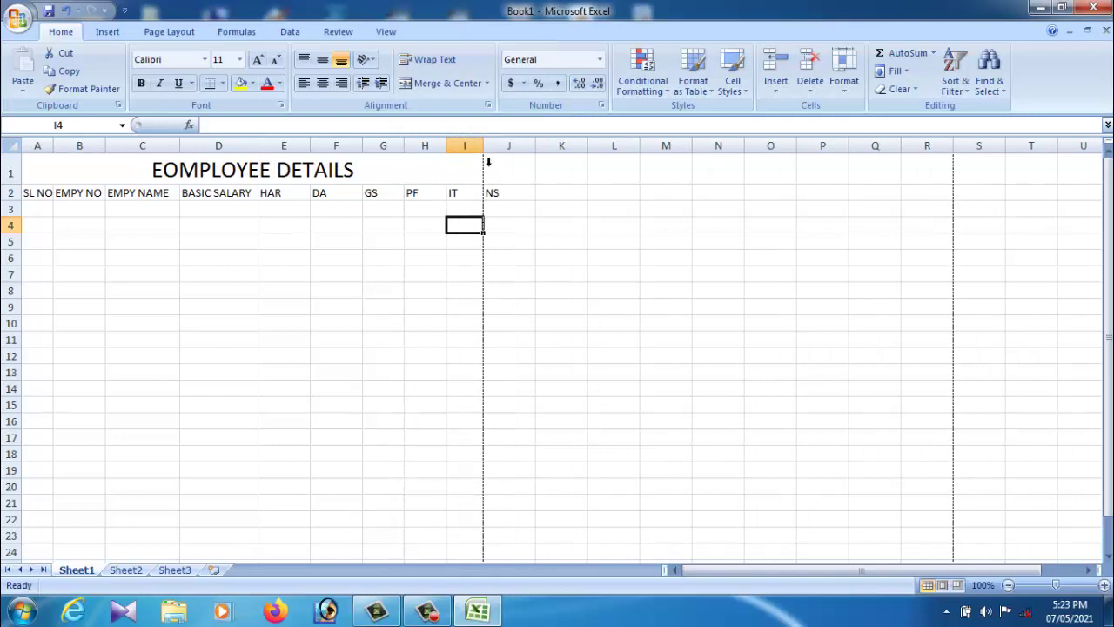
drag(368, 154, 356, 154)
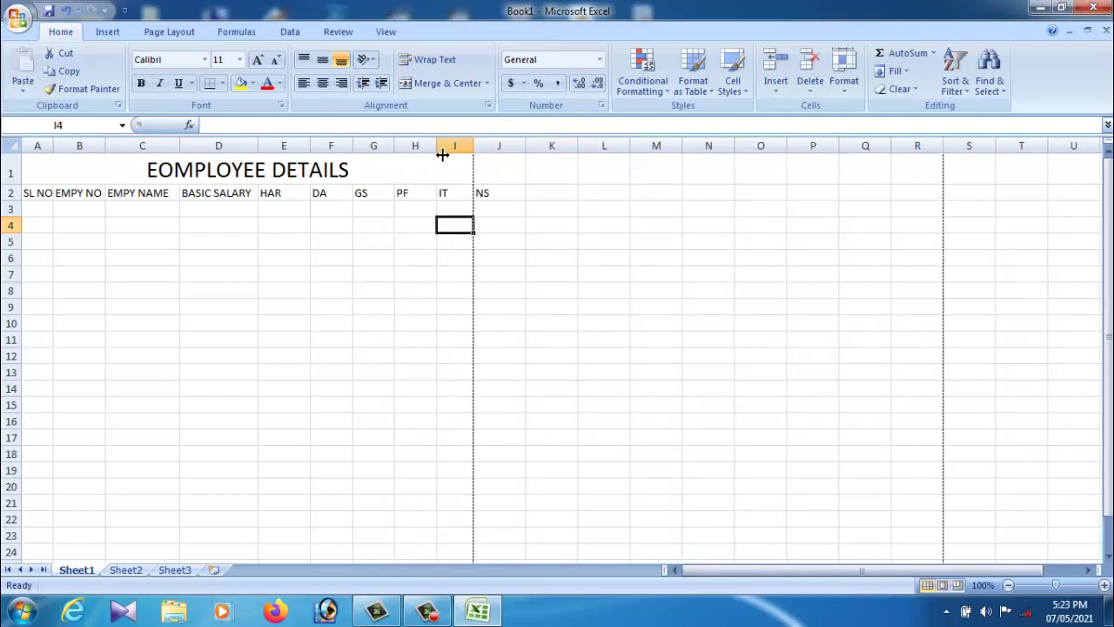
mouse_move(436, 154)
mouse_down()
mouse_move(566, 157)
mouse_move(520, 244)
mouse_up()
click(420, 325)
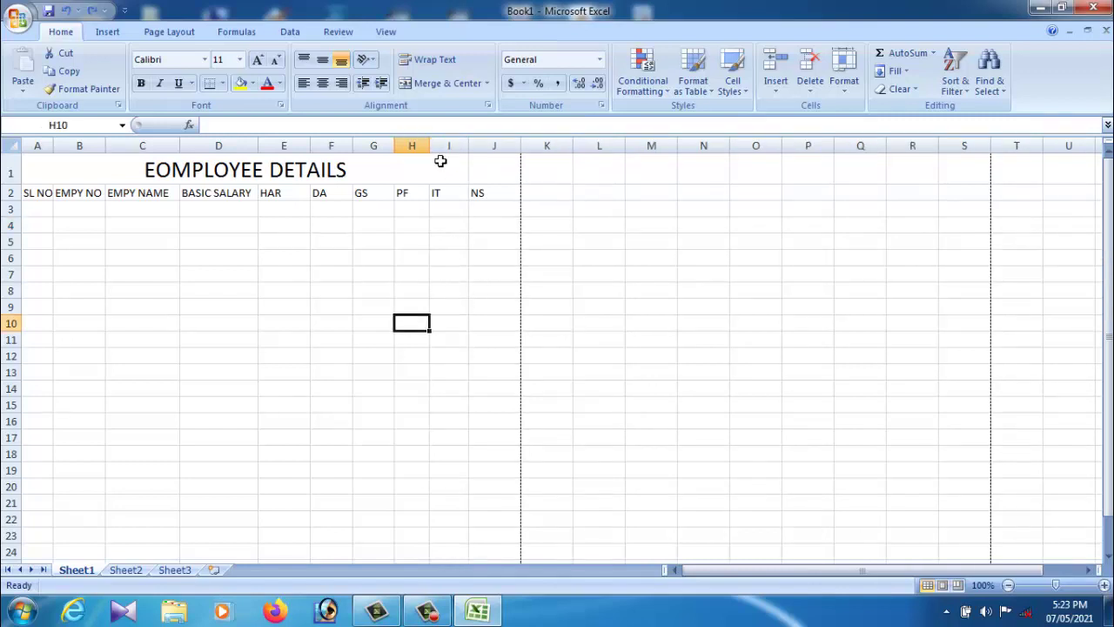
drag(431, 156, 437, 156)
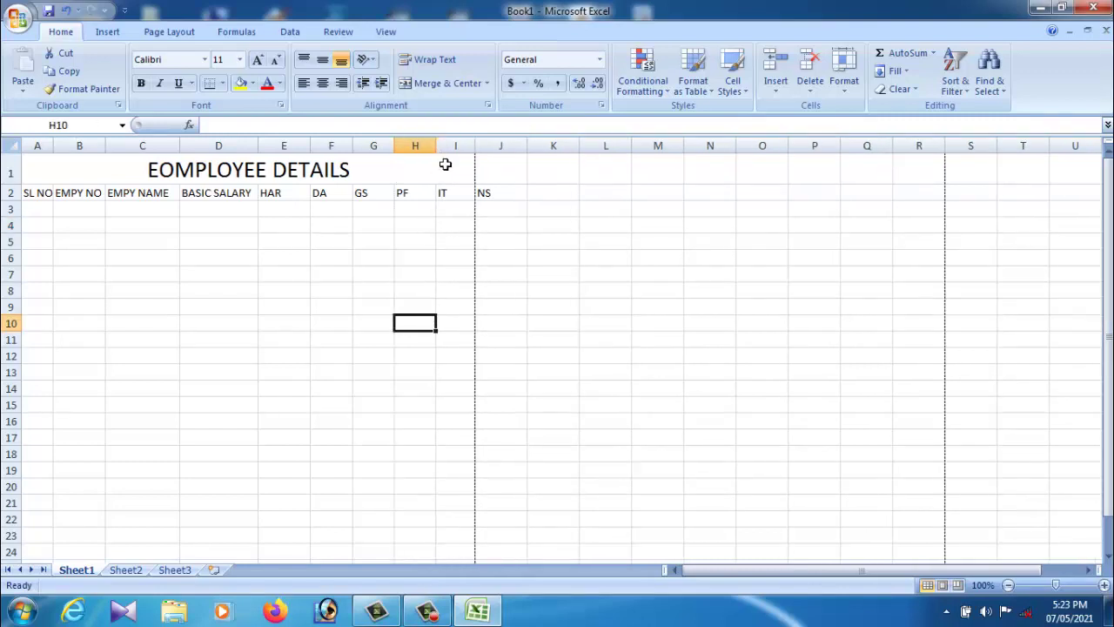
drag(443, 156, 438, 154)
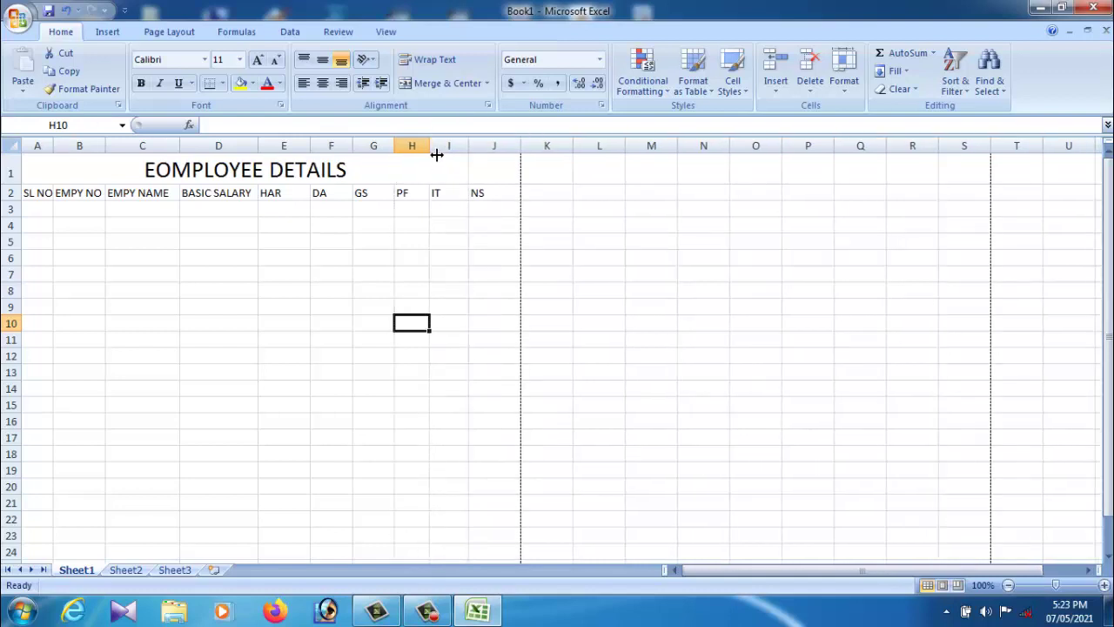
click(202, 292)
Enter serial number 1 in A3, employee number 111 in B3, and the first employee's name in C3.
click(40, 216)
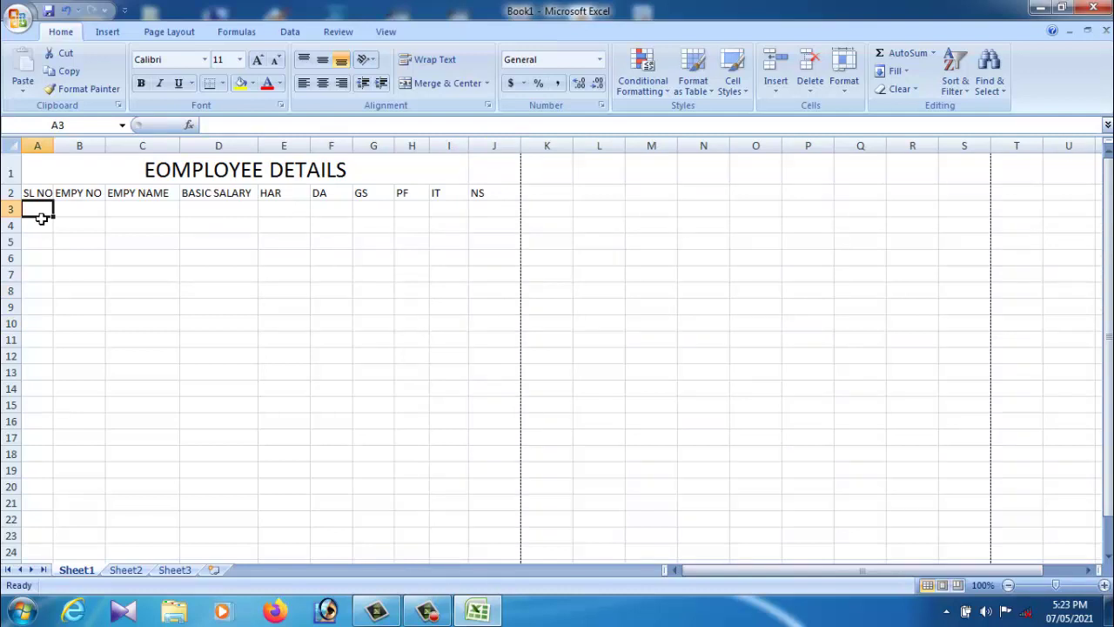
text(01)
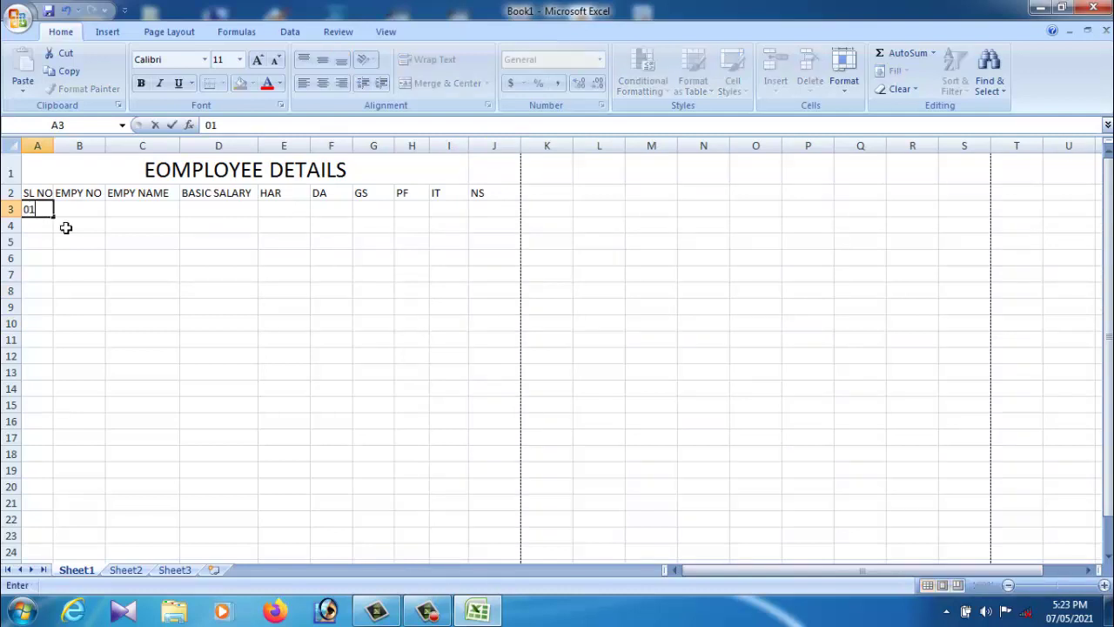
key(Tab)
text(1111)
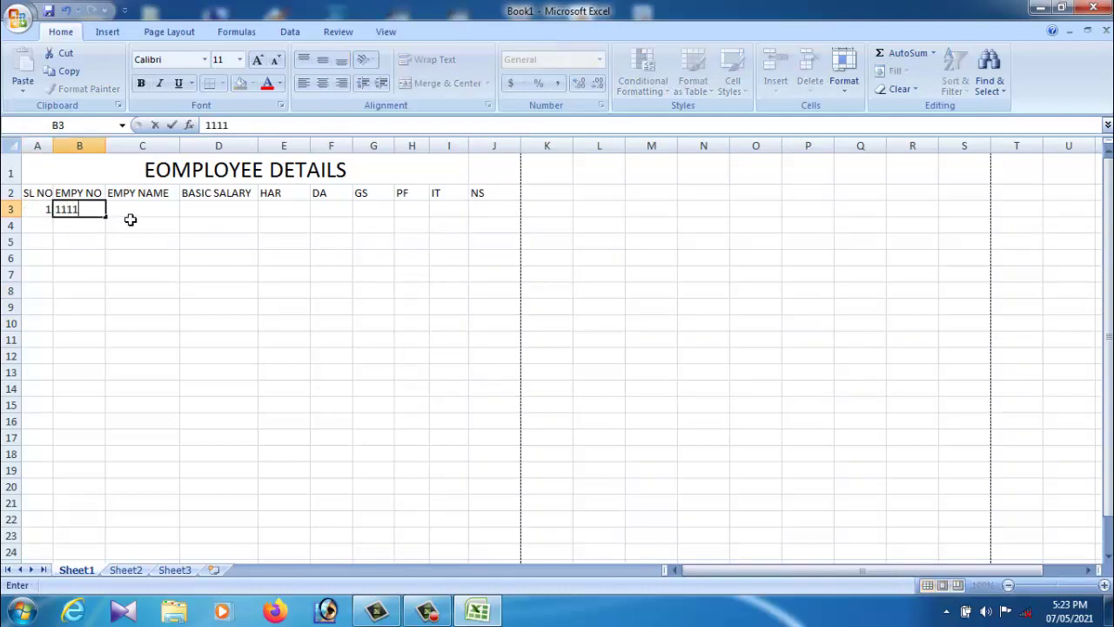
key(BackSpace)
key(Tab)
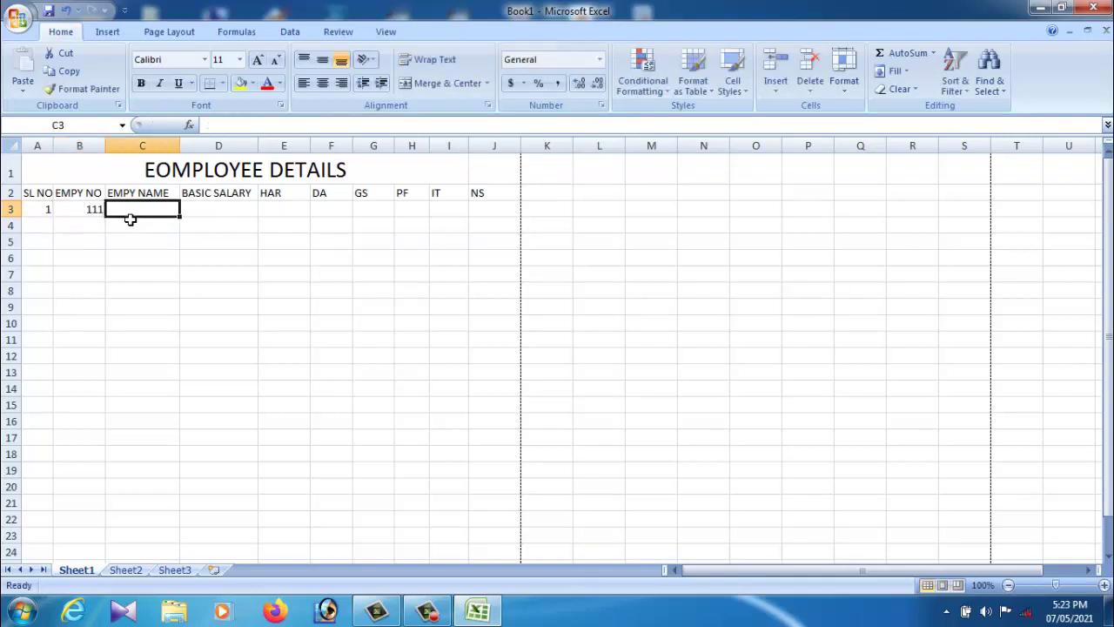
text(GURU9X)
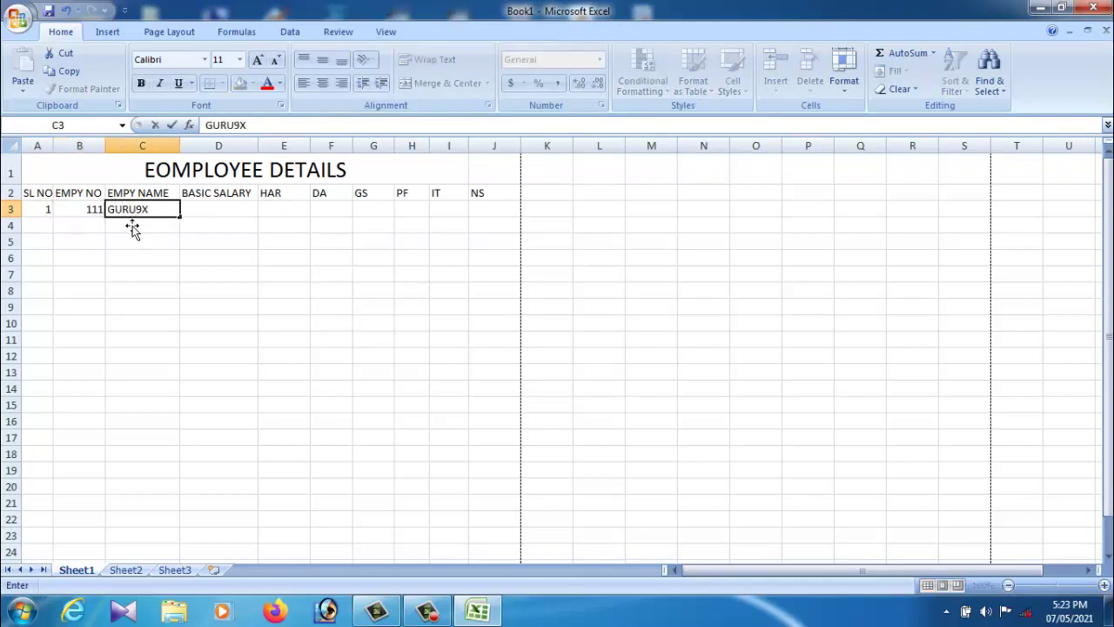
click(98, 230)
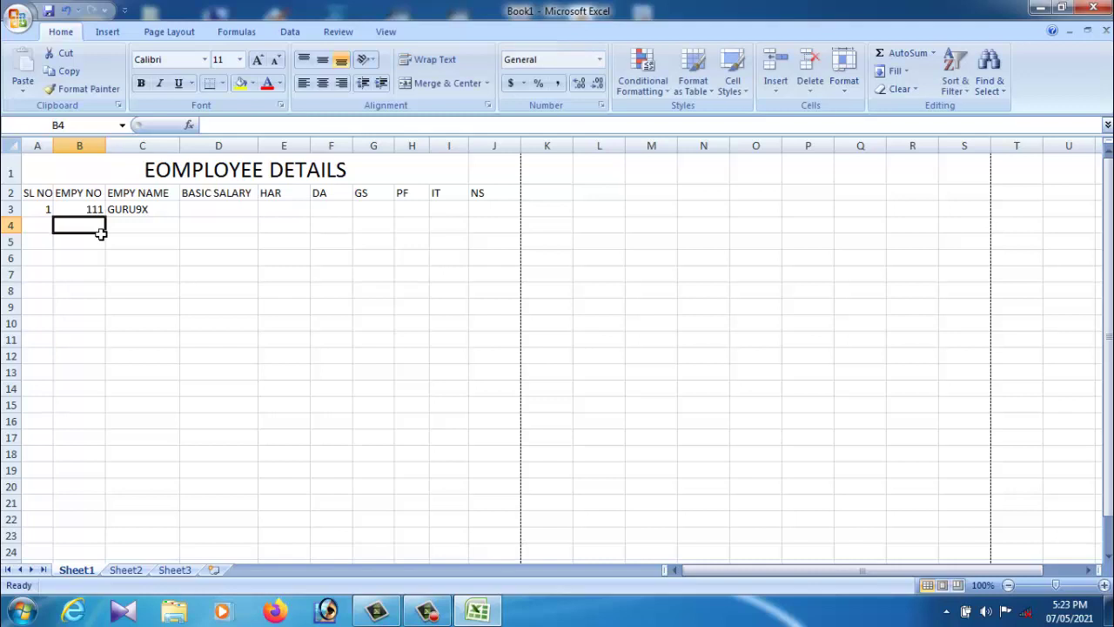
Fill employee numbers 112, 113, 114 and 115 down B4:B7.
text(112)
click(88, 242)
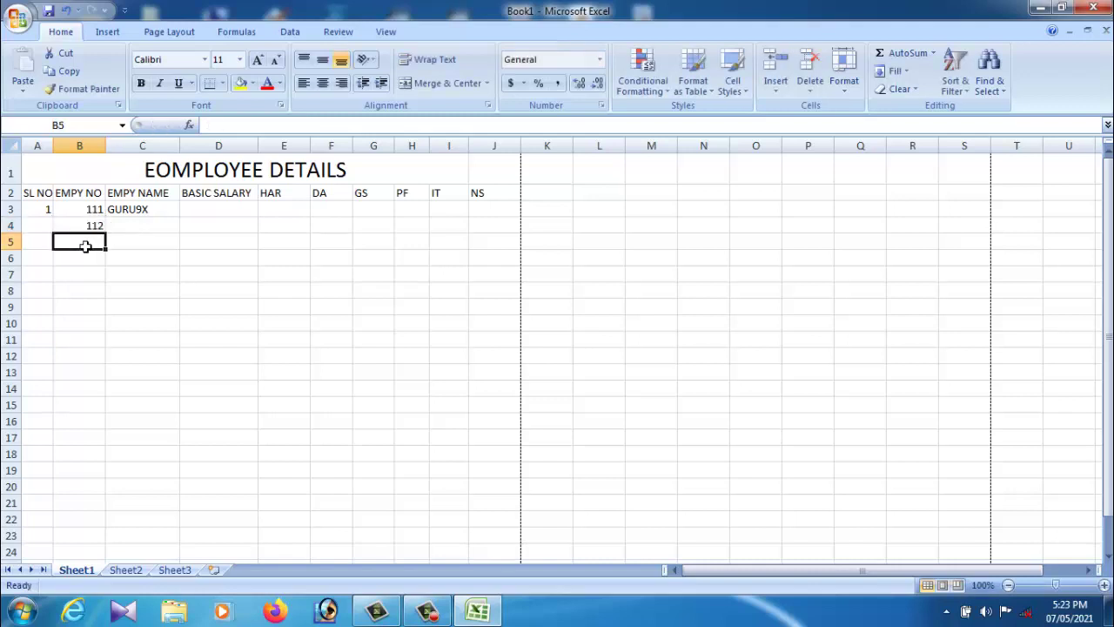
text(113)
click(85, 260)
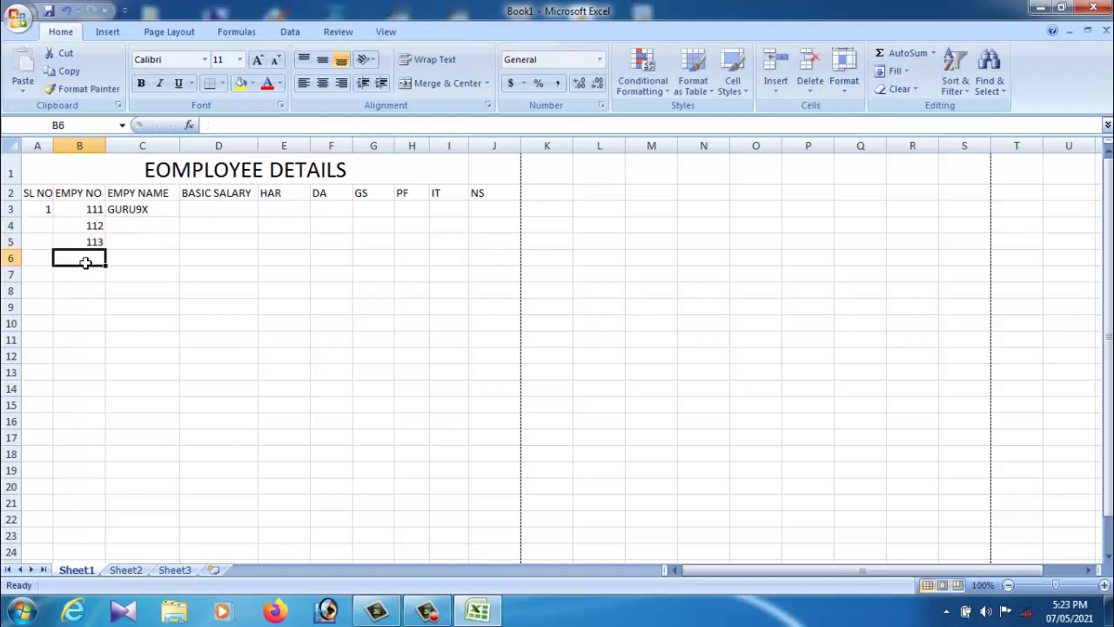
text(114)
click(85, 279)
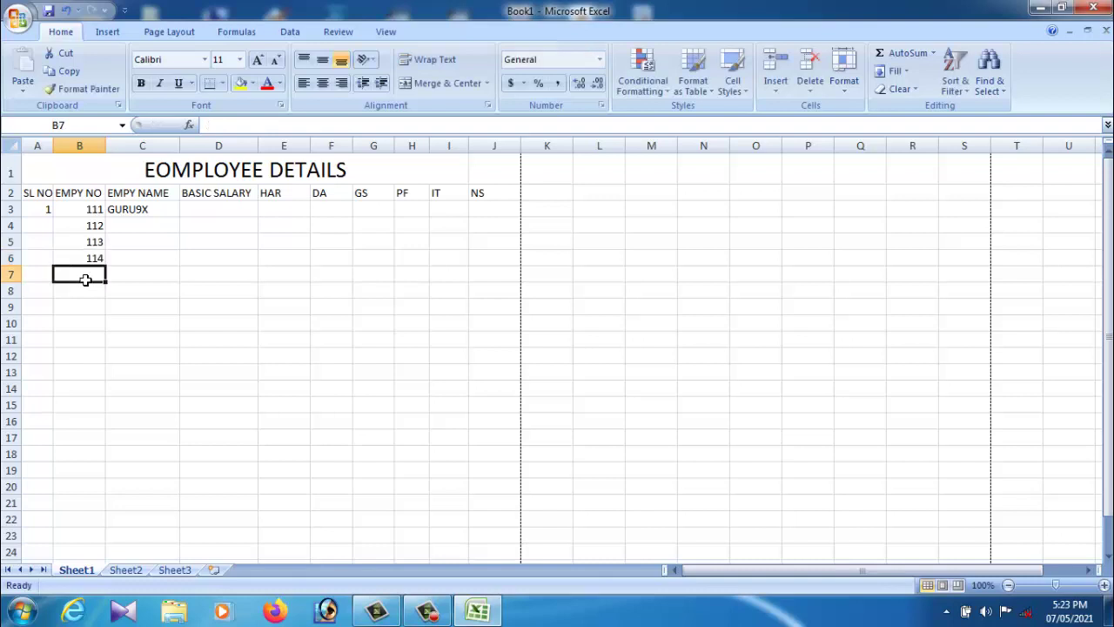
text(11)
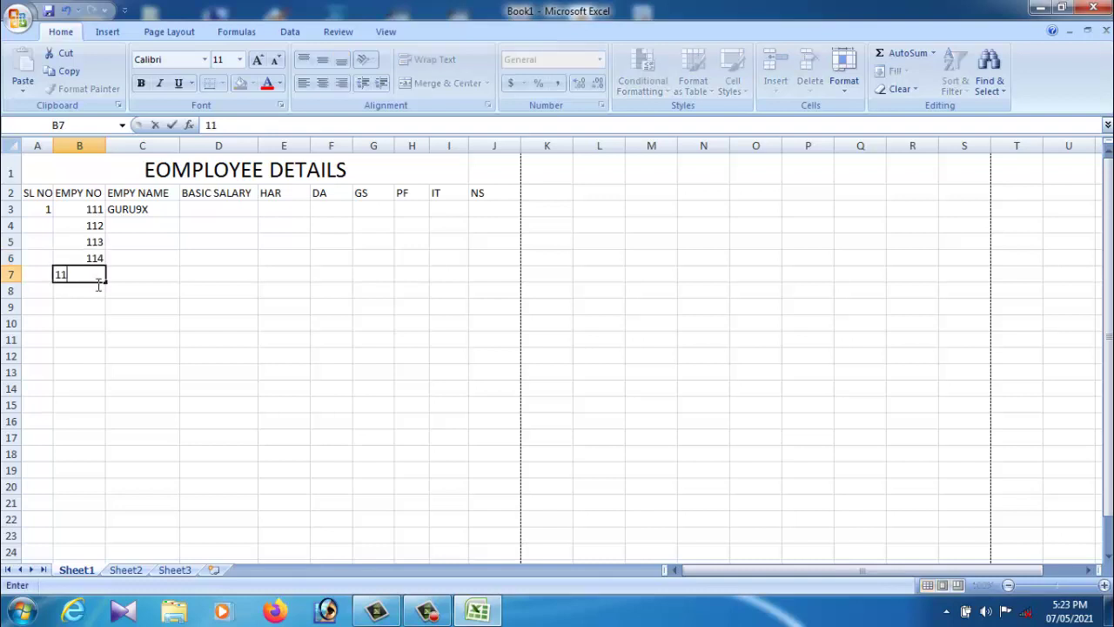
text(5)
click(145, 281)
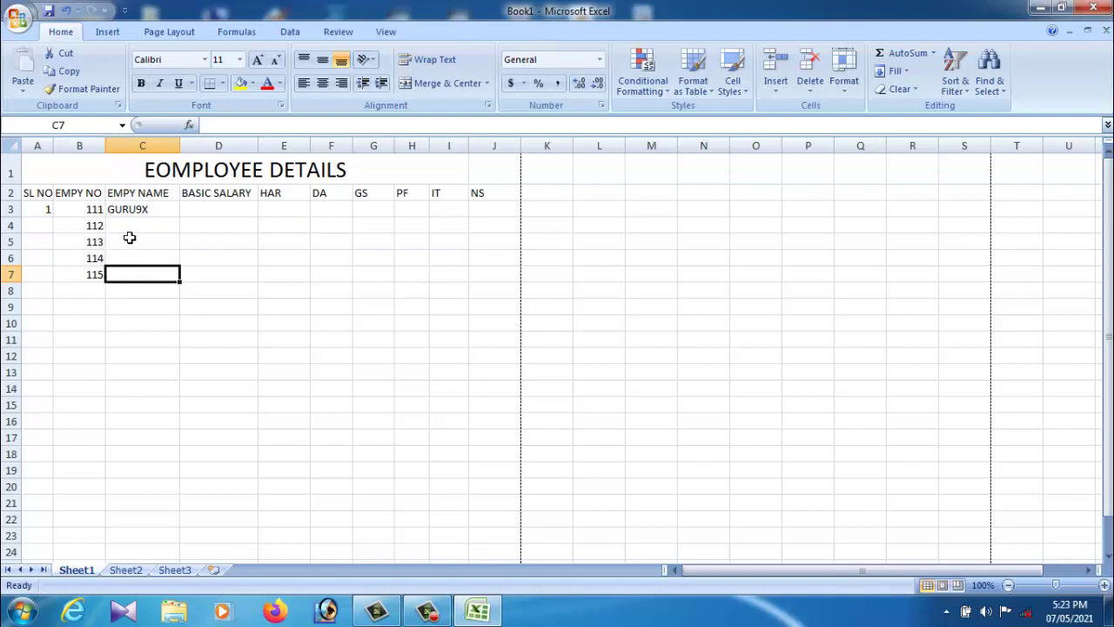
click(129, 234)
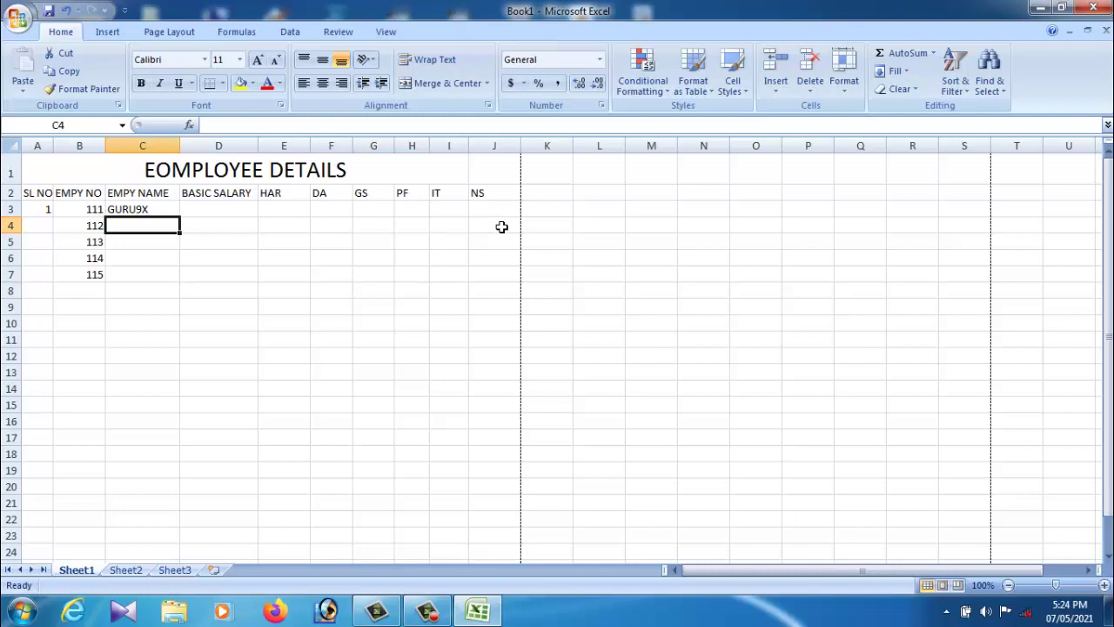
Enter the second, third and fourth employee names in C4:C6.
click(169, 307)
click(132, 233)
text(RAVI)
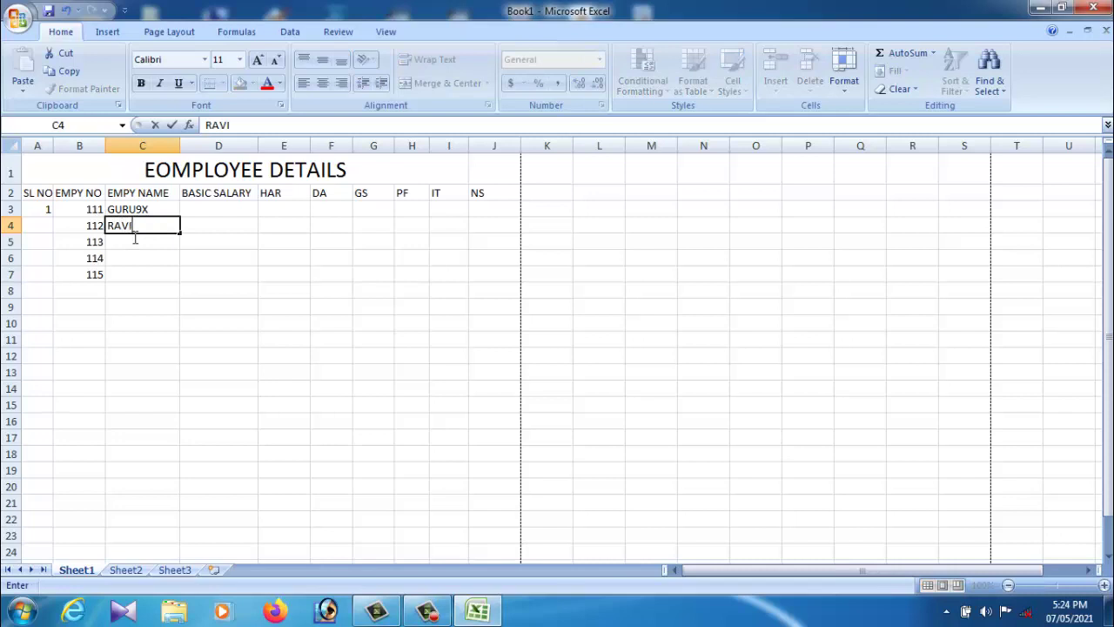
key(Return)
text(G)
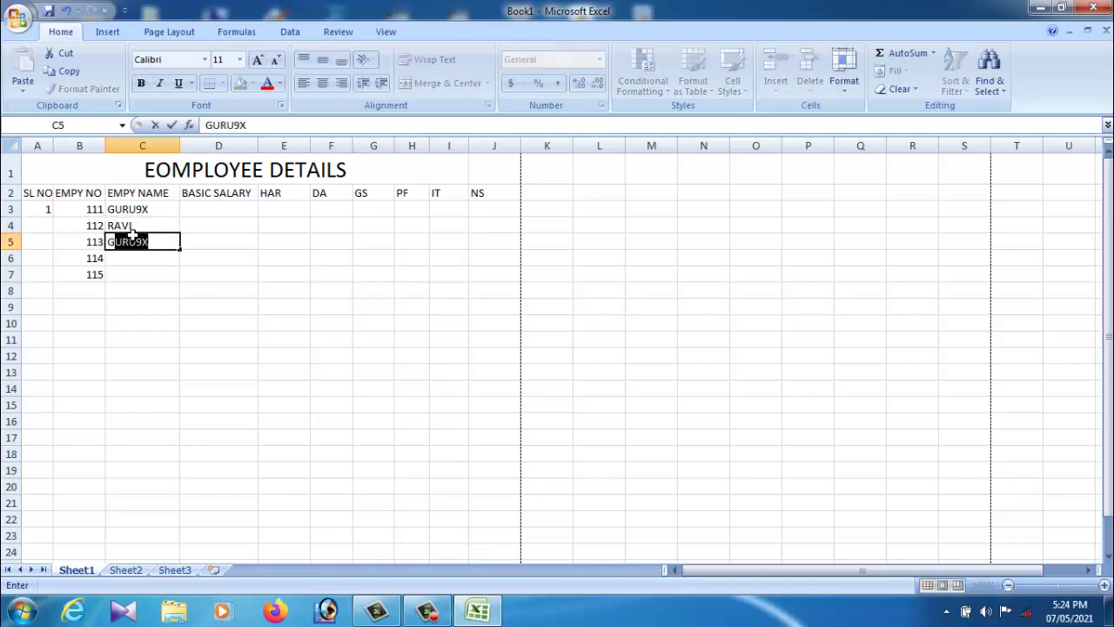
key(BackSpace)
key(BackSpace)
text(RAJU)
key(Return)
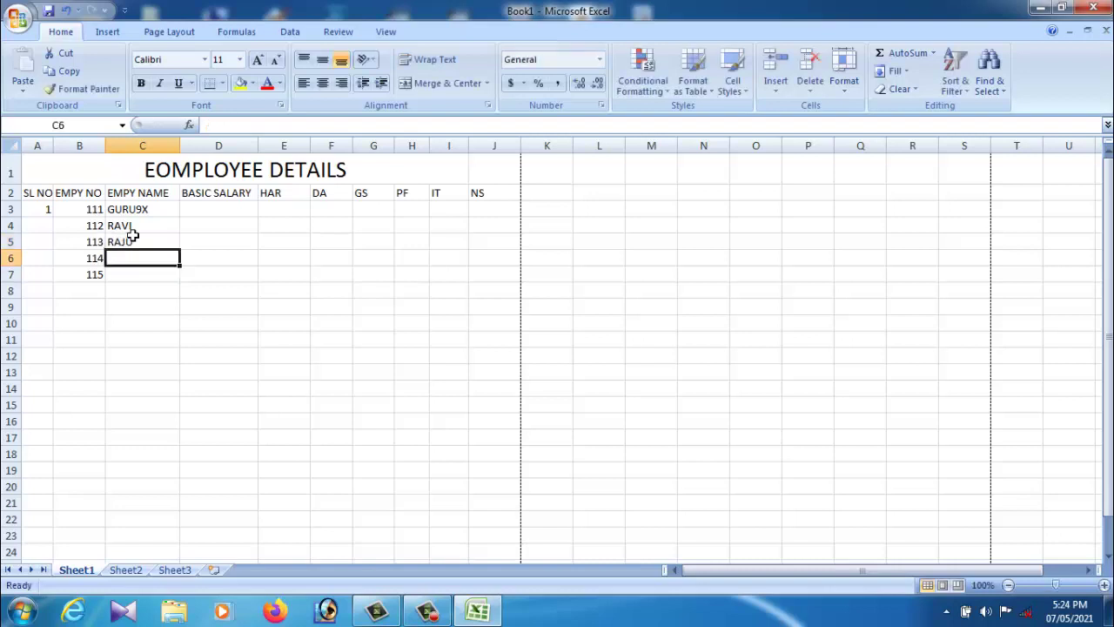
text(RAMU)
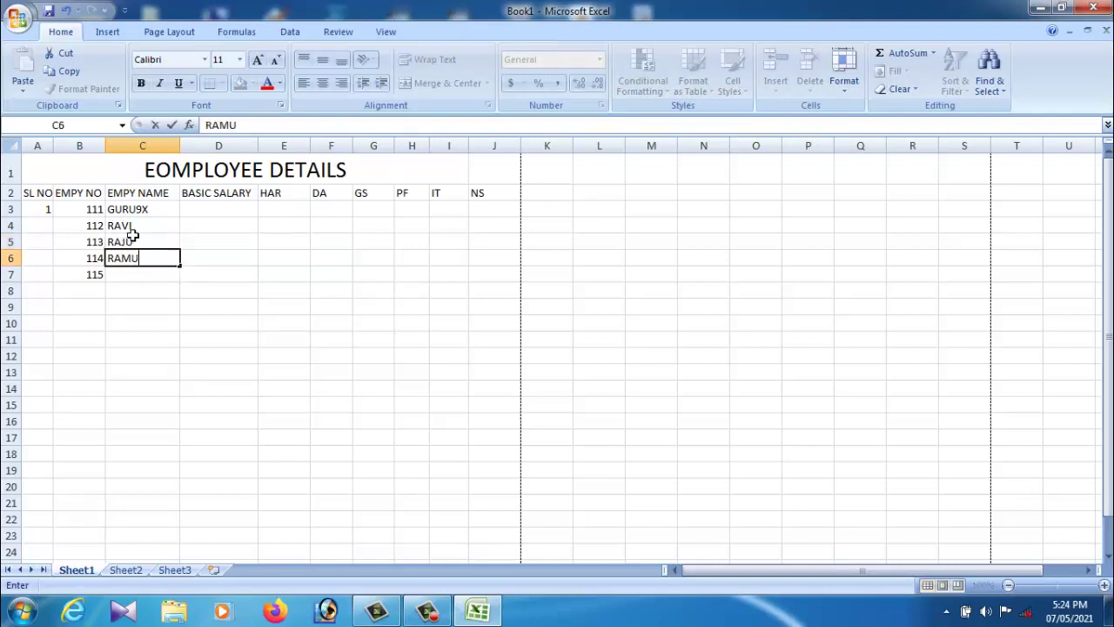
key(Return)
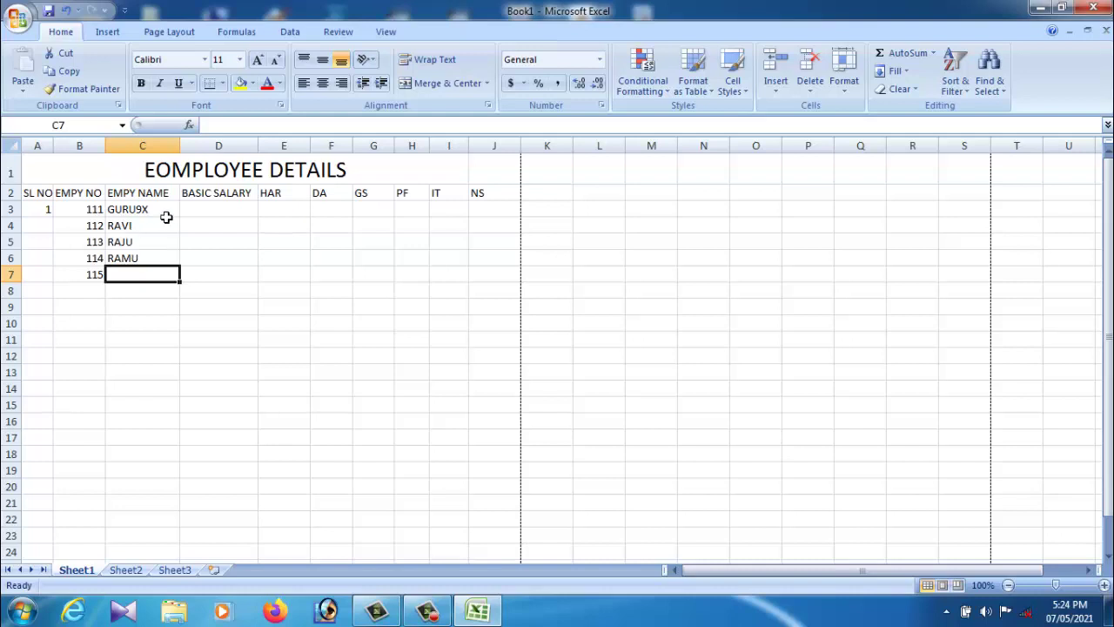
Enter the fifth employee's name in C7 and correct its misspelled letter.
click(165, 214)
click(165, 230)
click(163, 259)
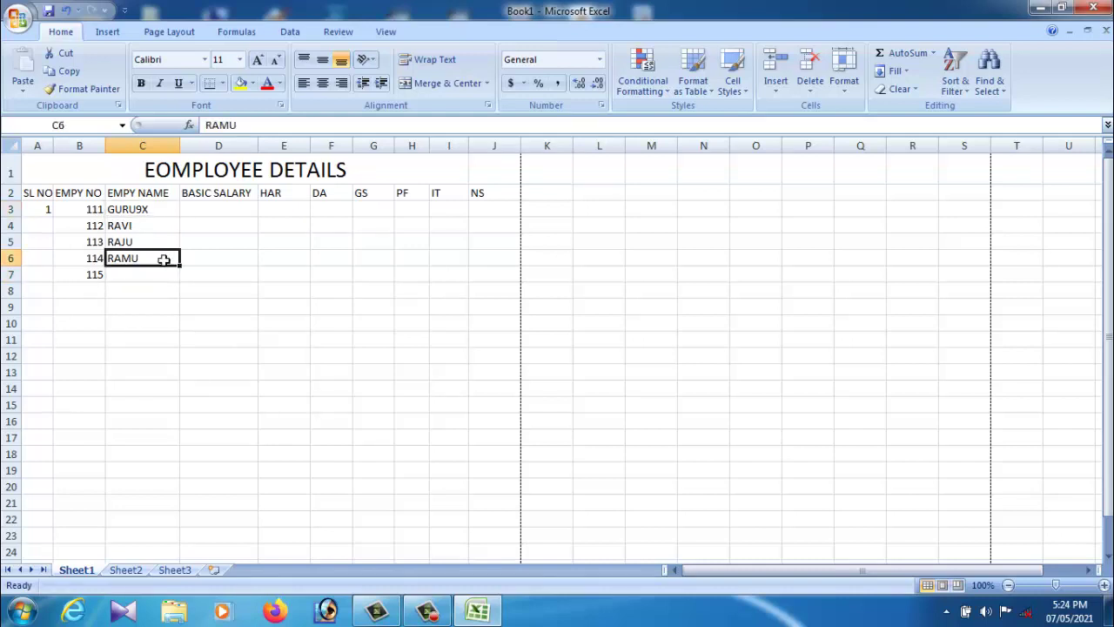
click(166, 272)
text(S)
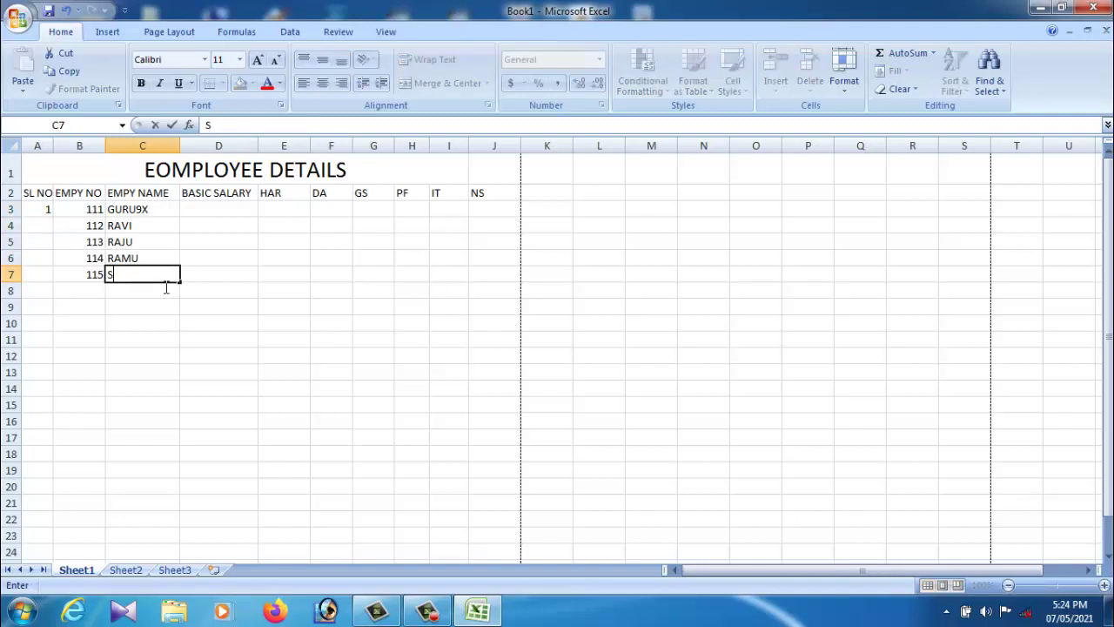
text(UNU)
click(128, 285)
key(BackSpace)
text(ONU)
click(220, 281)
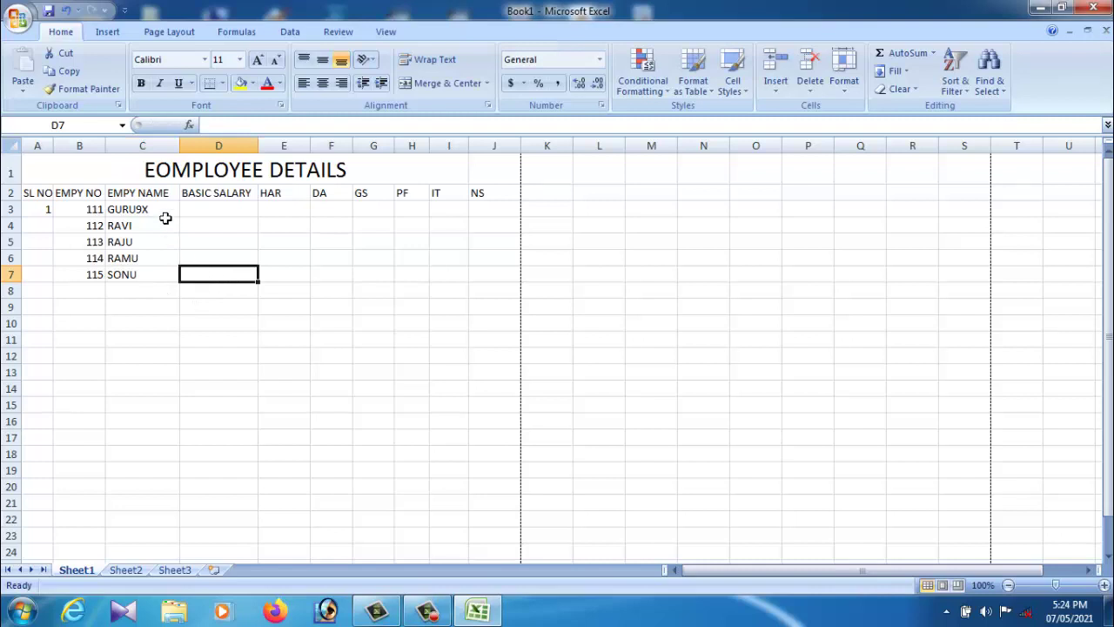
click(221, 214)
Enter 5000 as the first basic salary in D3, correcting the mistyped digits.
click(281, 215)
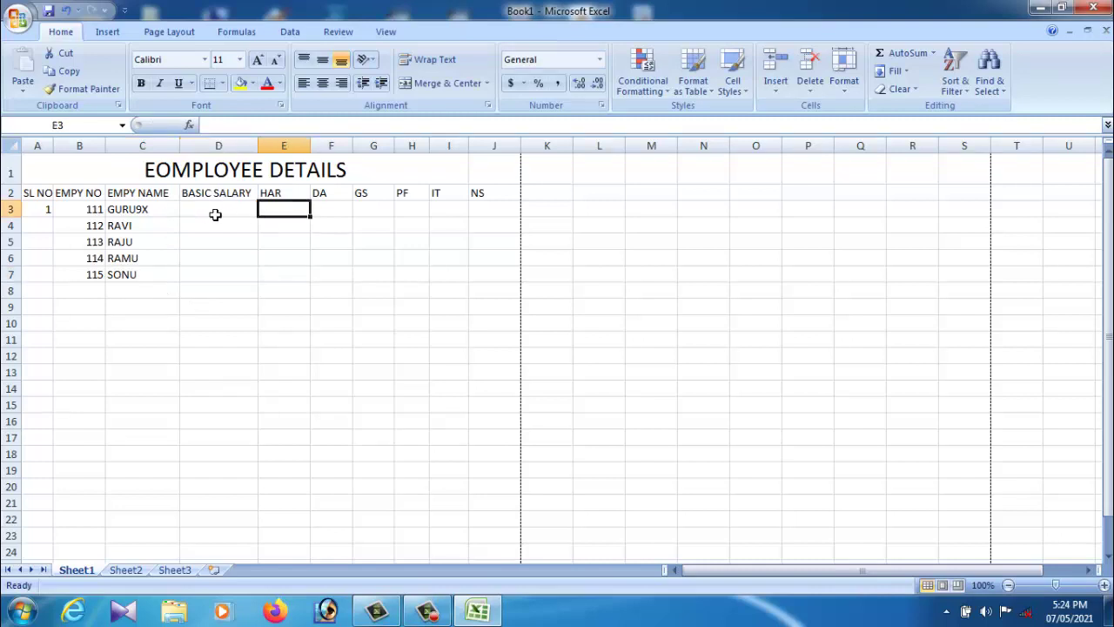
click(217, 214)
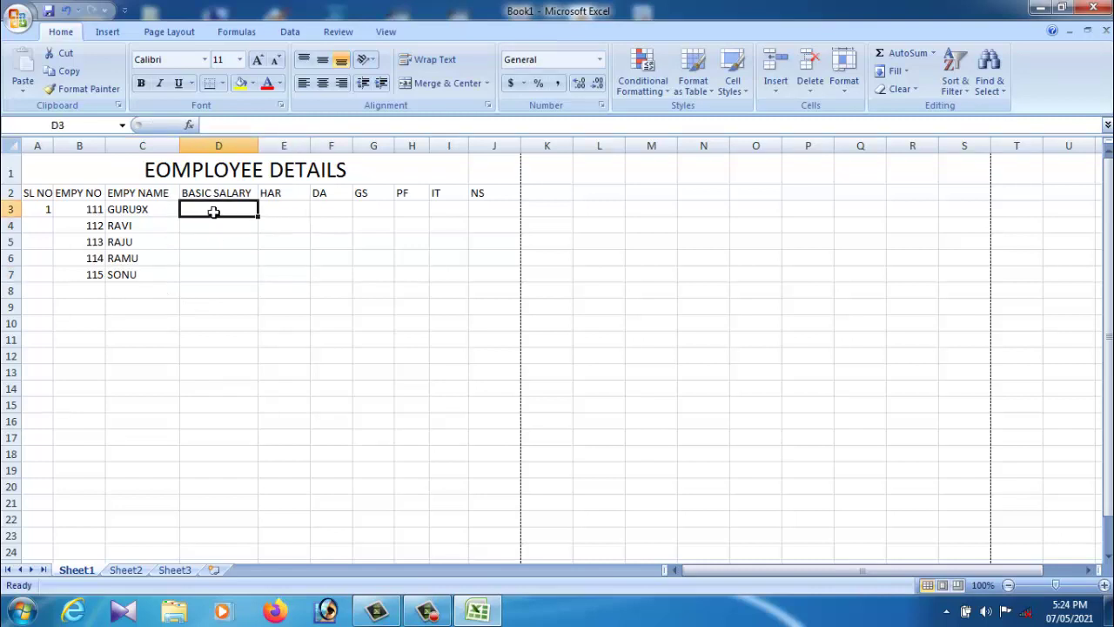
text(00)
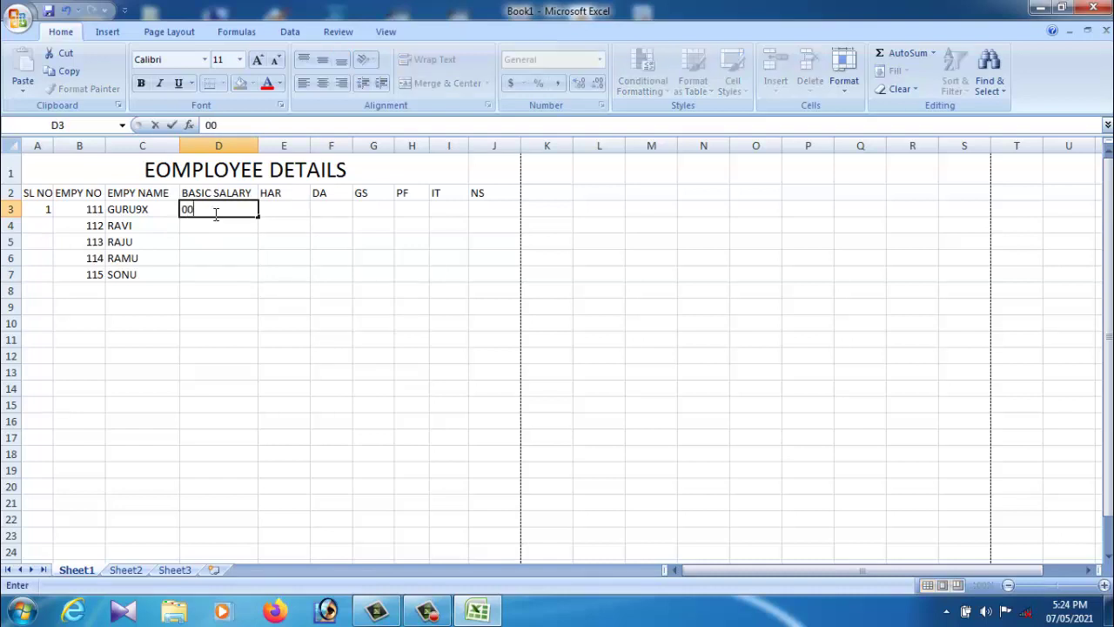
text(0)
drag(216, 217, 182, 217)
key(Right)
key(BackSpace)
key(BackSpace)
key(BackSpace)
text(500)
key(Return)
Fill the remaining basic salaries 6000, 5000, 3000 and 2500 down D4:D7.
text(6)
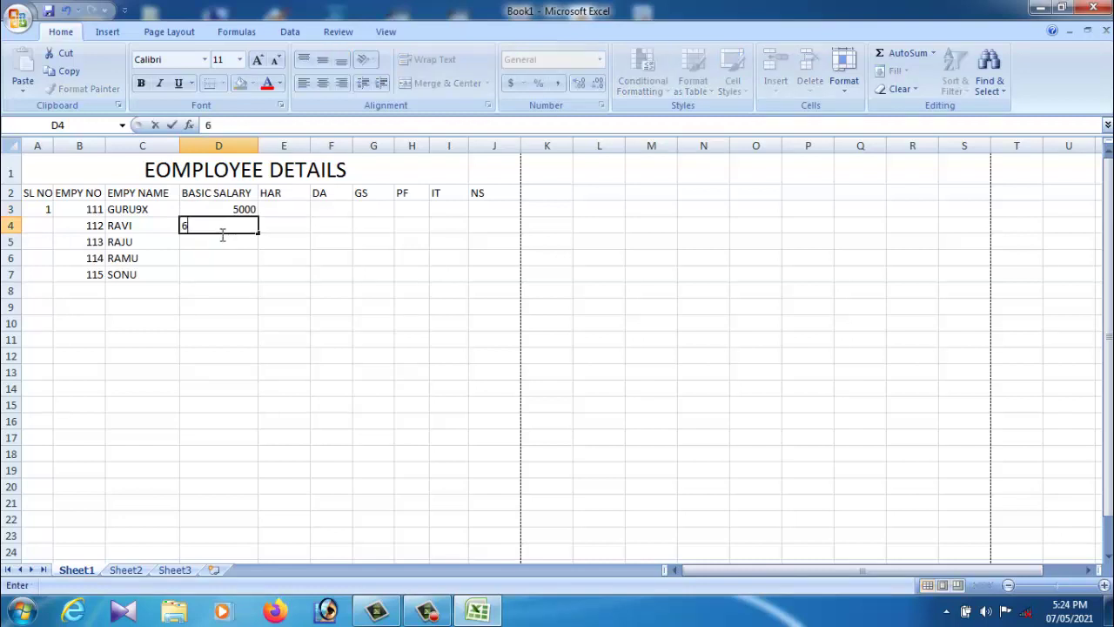
text(000)
key(Return)
text(5)
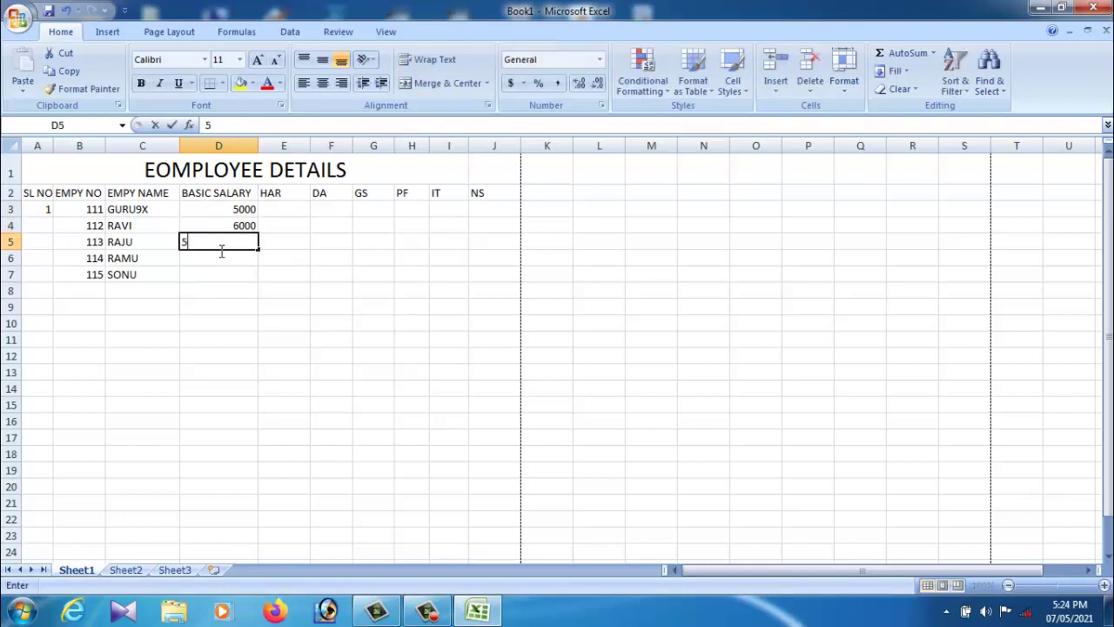
text(000)
key(Return)
text(3)
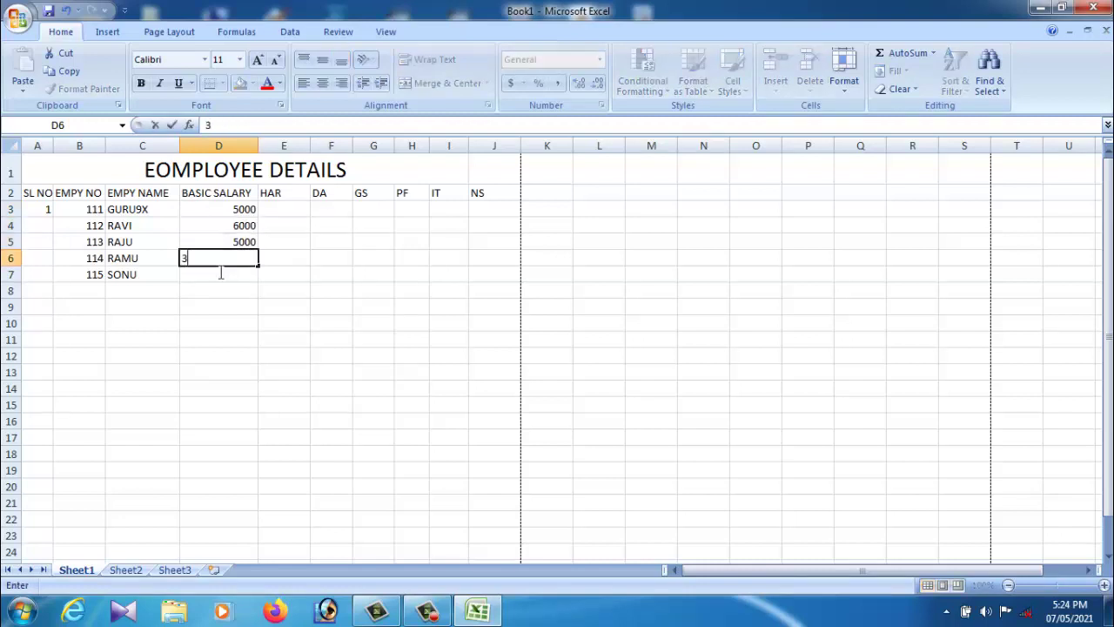
text(000)
key(Return)
text(25)
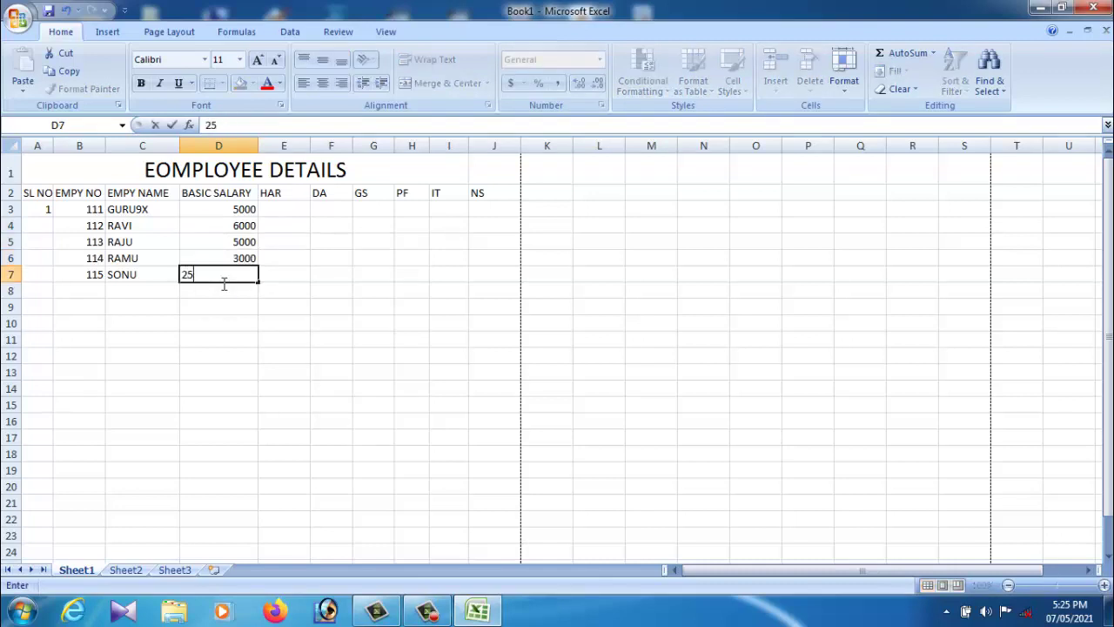
text(00)
click(293, 283)
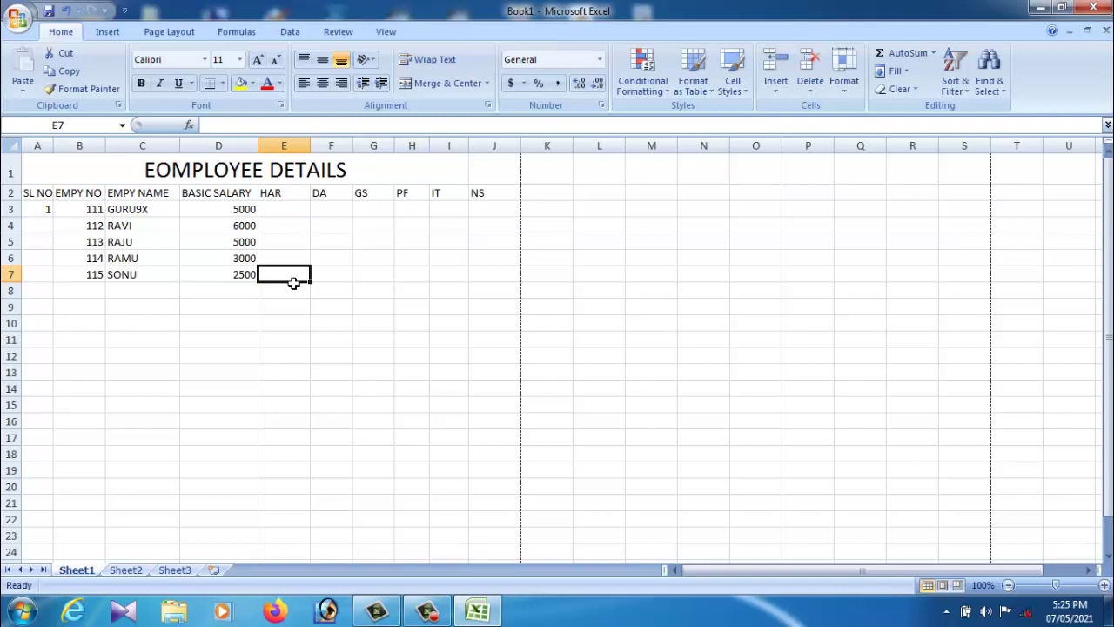
click(287, 215)
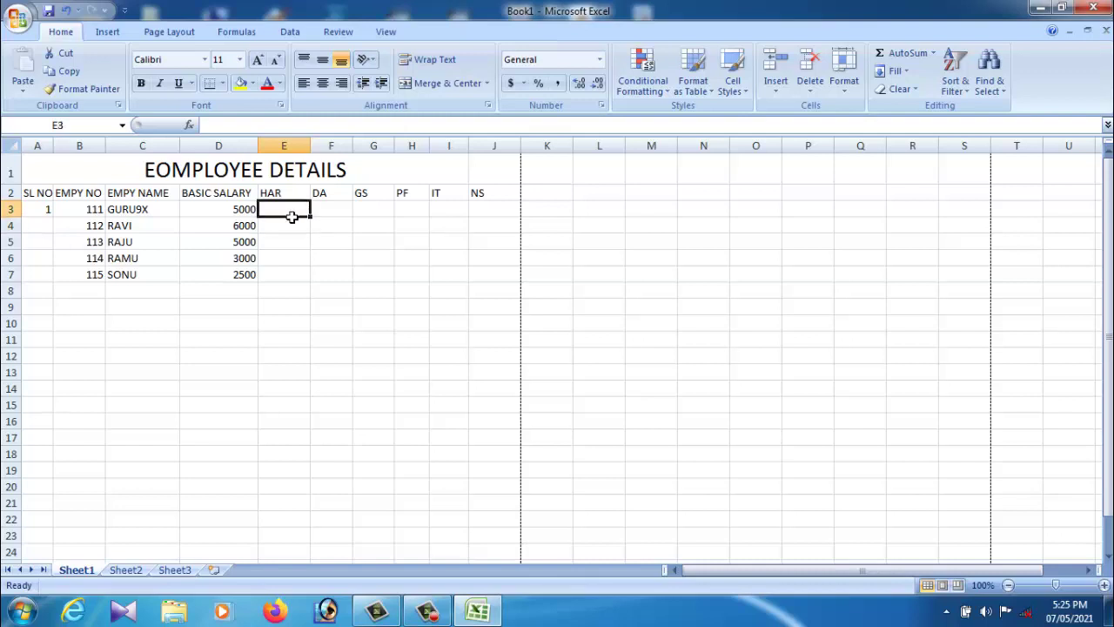
Enter 750 as the first HAR value in E3.
text(75)
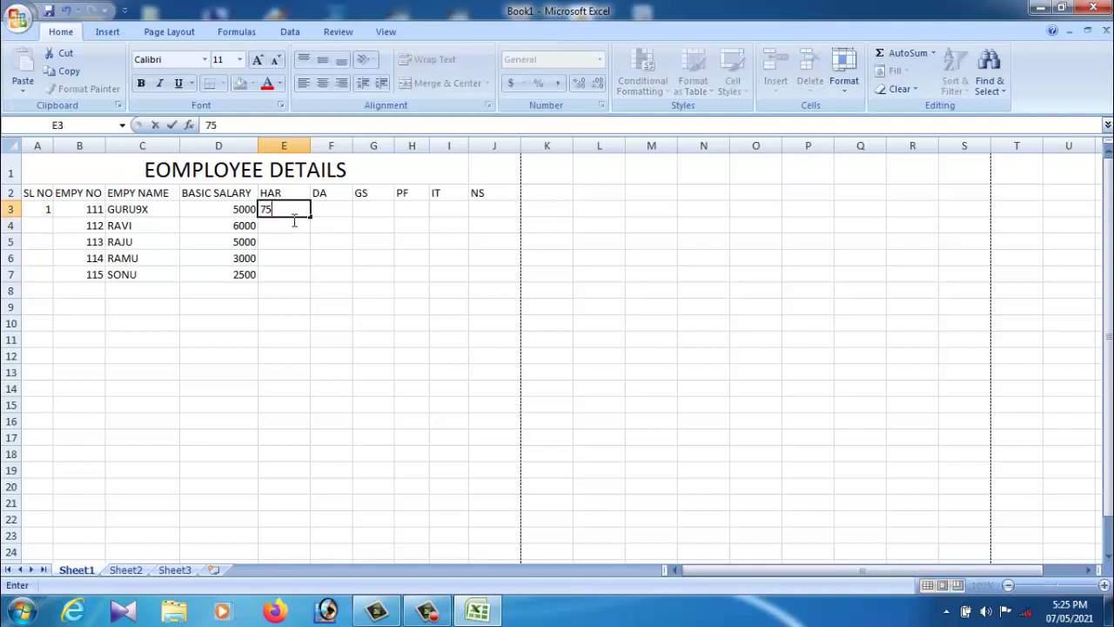
text(0)
key(Return)
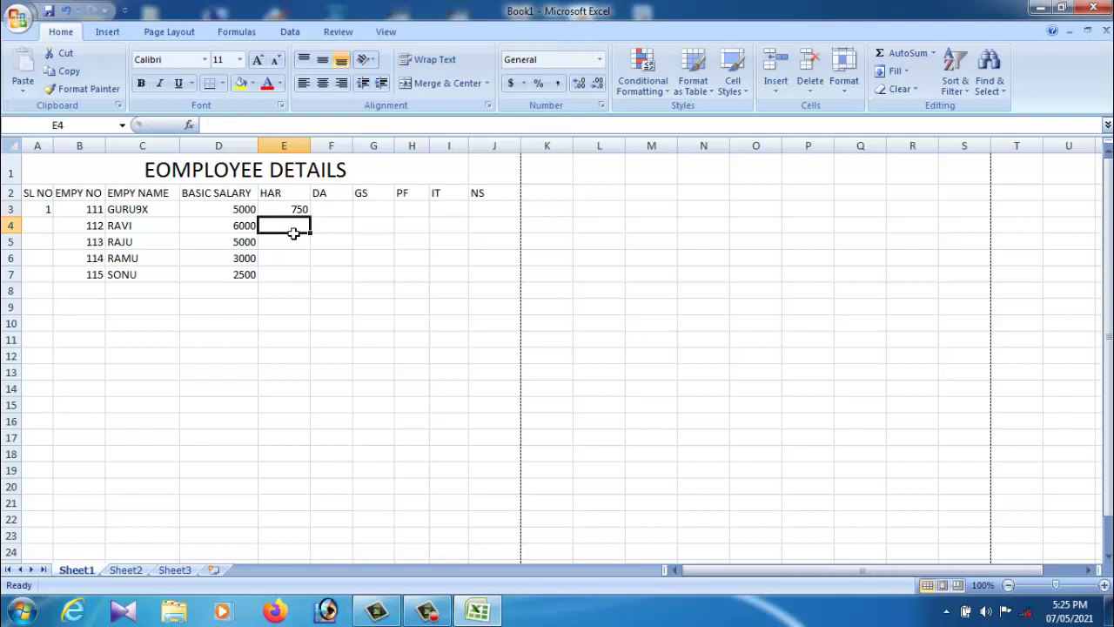
click(296, 214)
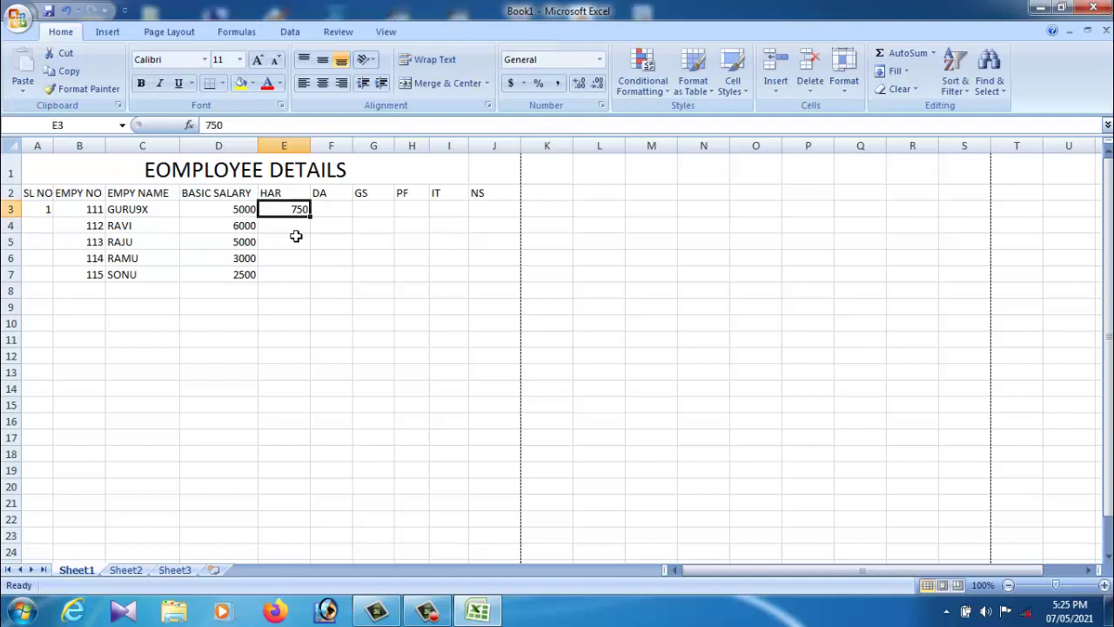
click(296, 221)
click(295, 213)
click(293, 228)
click(293, 214)
click(296, 228)
click(294, 213)
click(292, 231)
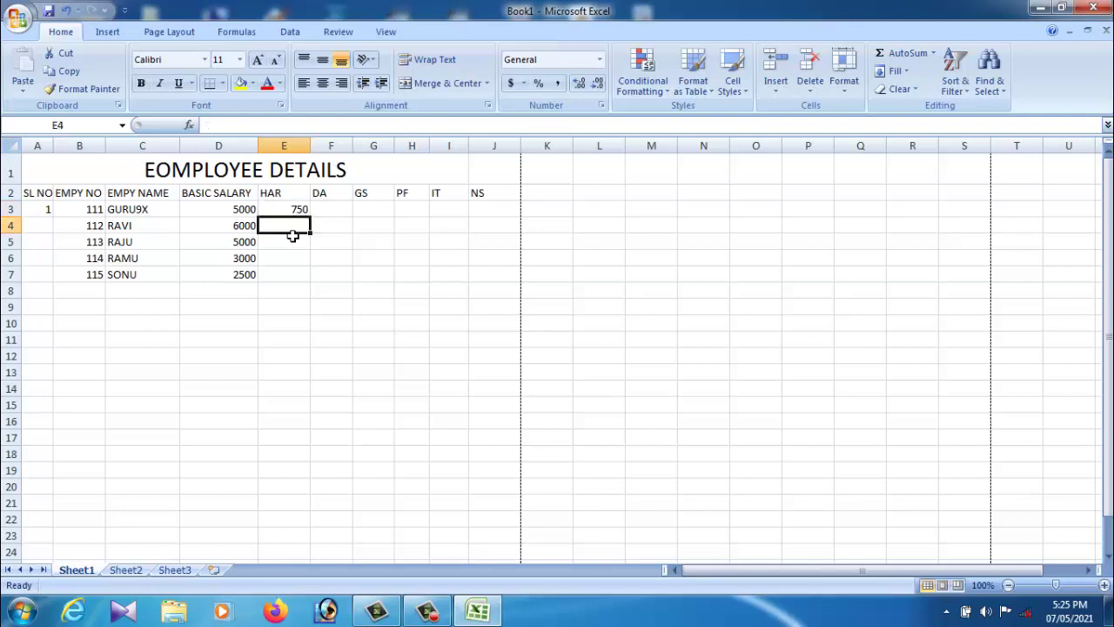
click(294, 213)
click(296, 230)
Fill E4:E7 with HAR values 500, 300, 410 and 250.
text(500)
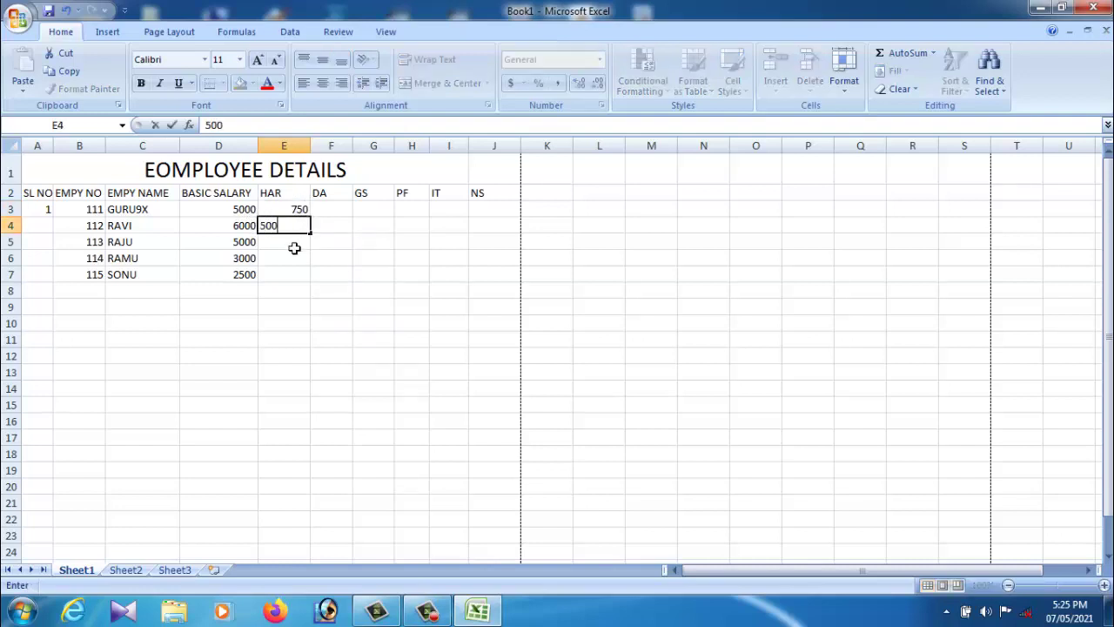
key(Return)
text(300)
key(Return)
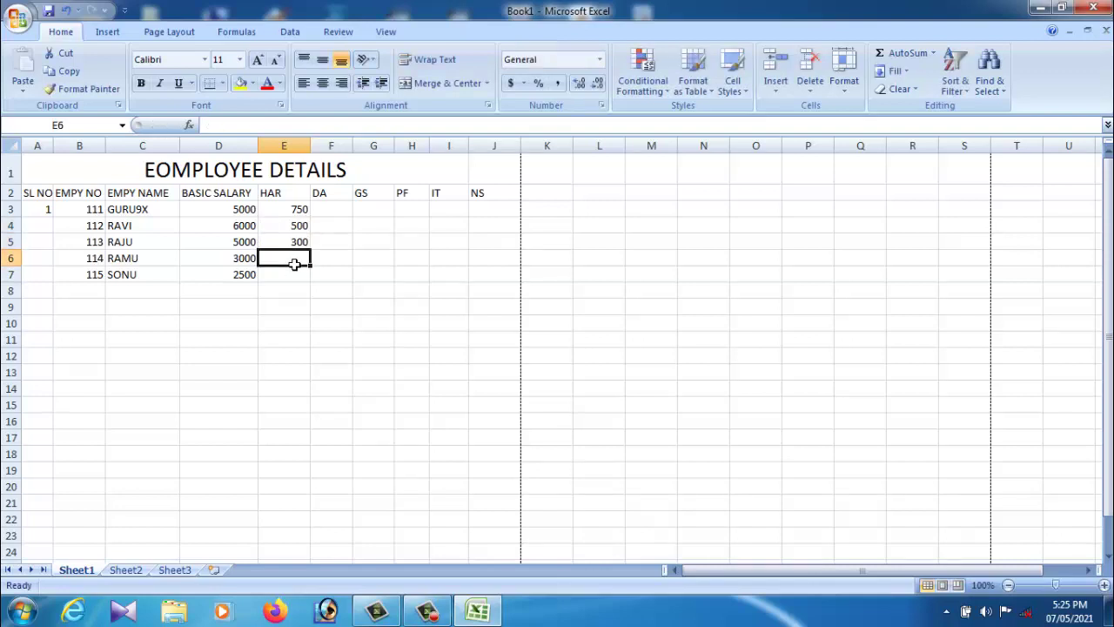
text(410)
key(Return)
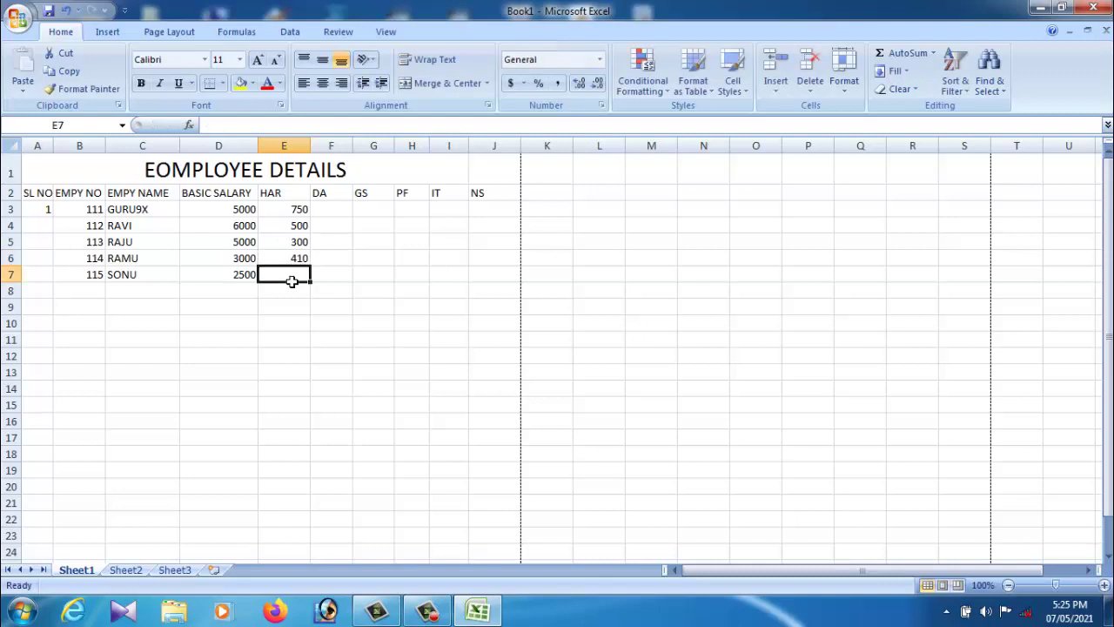
text(250)
click(329, 278)
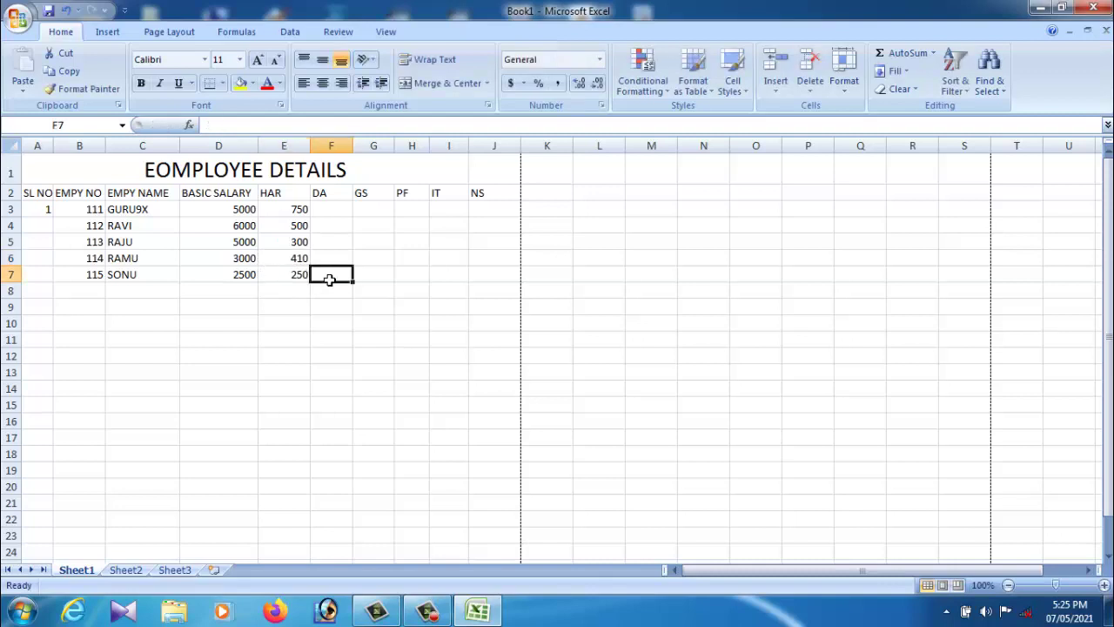
Enter 600 as the first DA value in F3.
click(333, 213)
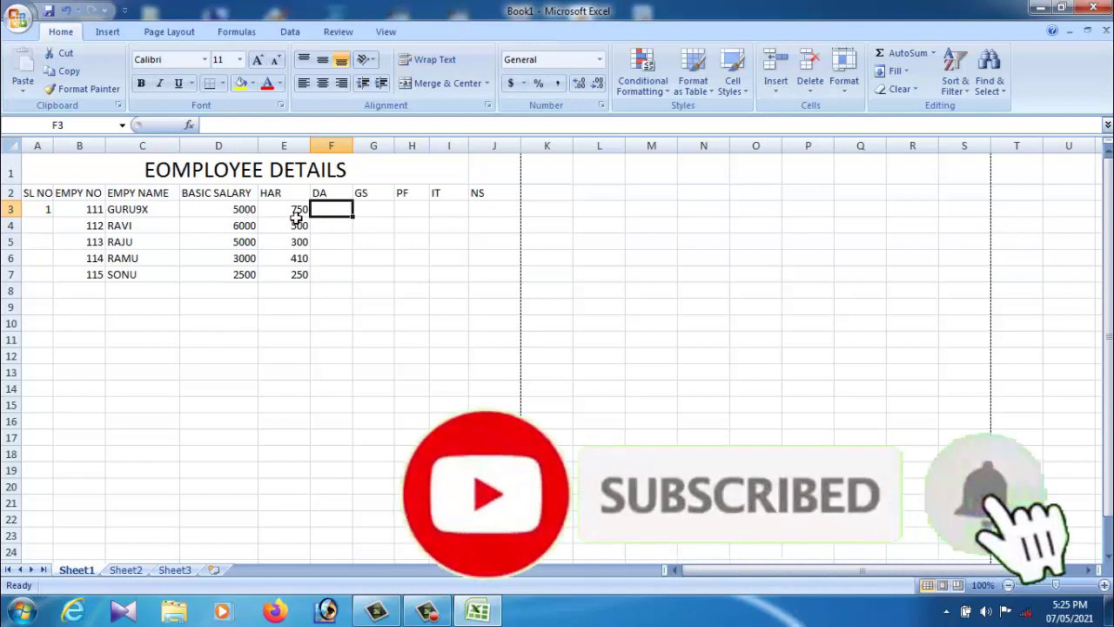
click(296, 217)
click(335, 218)
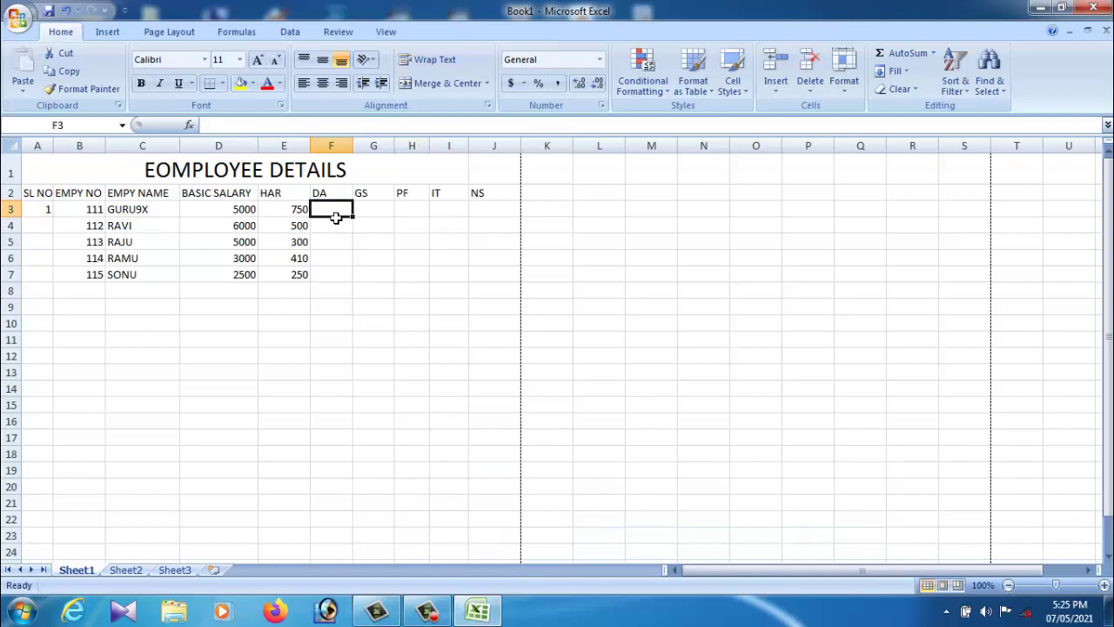
text(00)
key(BackSpace)
key(BackSpace)
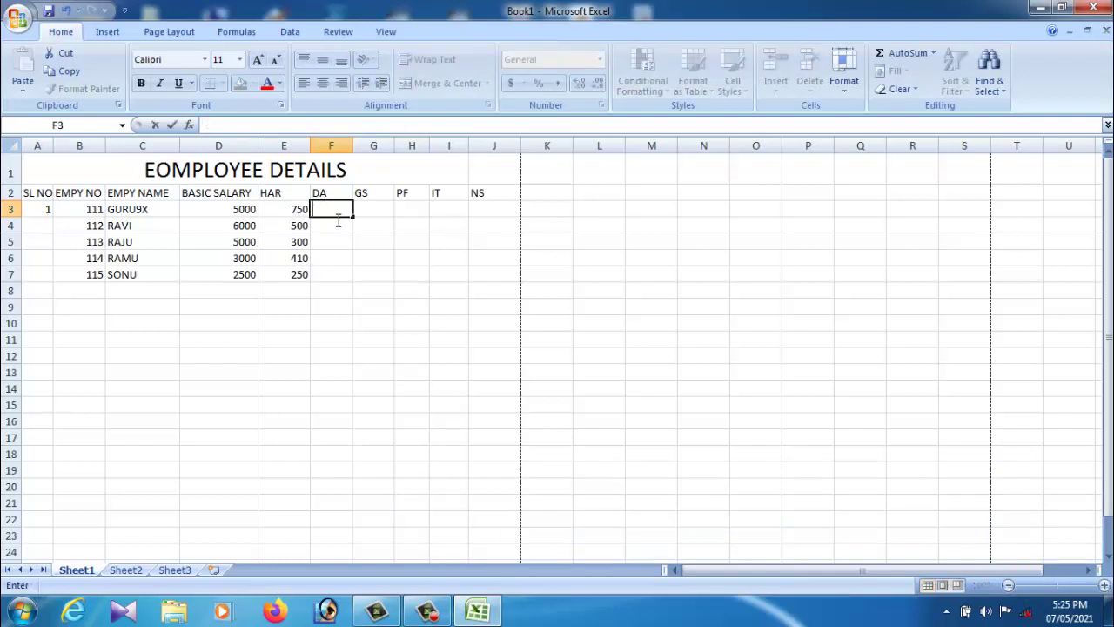
text(600)
key(Return)
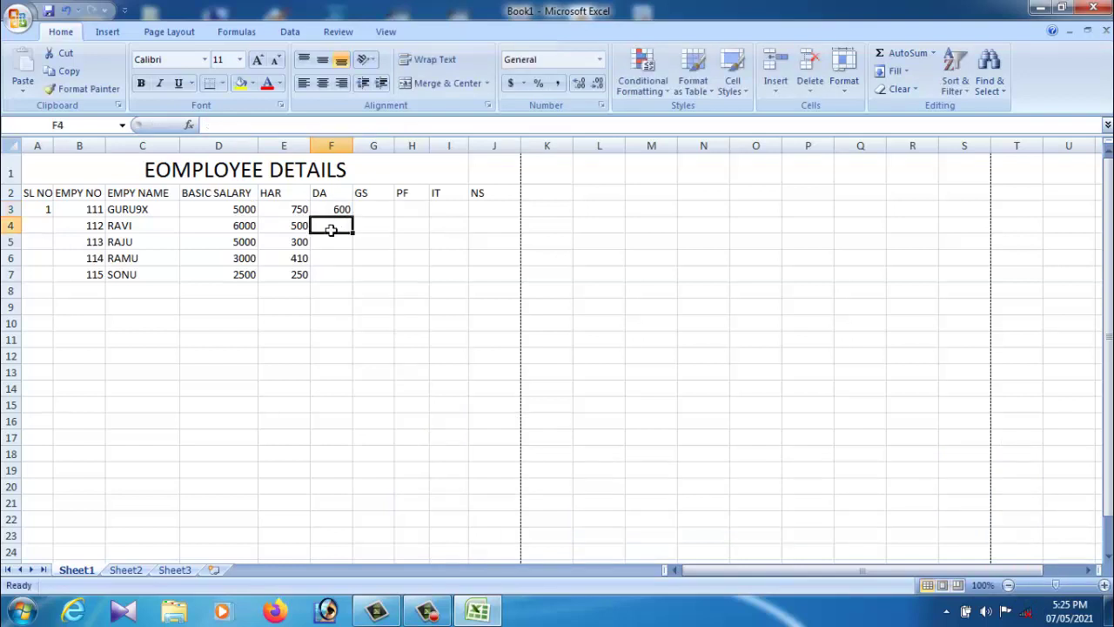
Enter DA values 400, 500, 500 and 400 in F4:F7.
text(400)
key(Return)
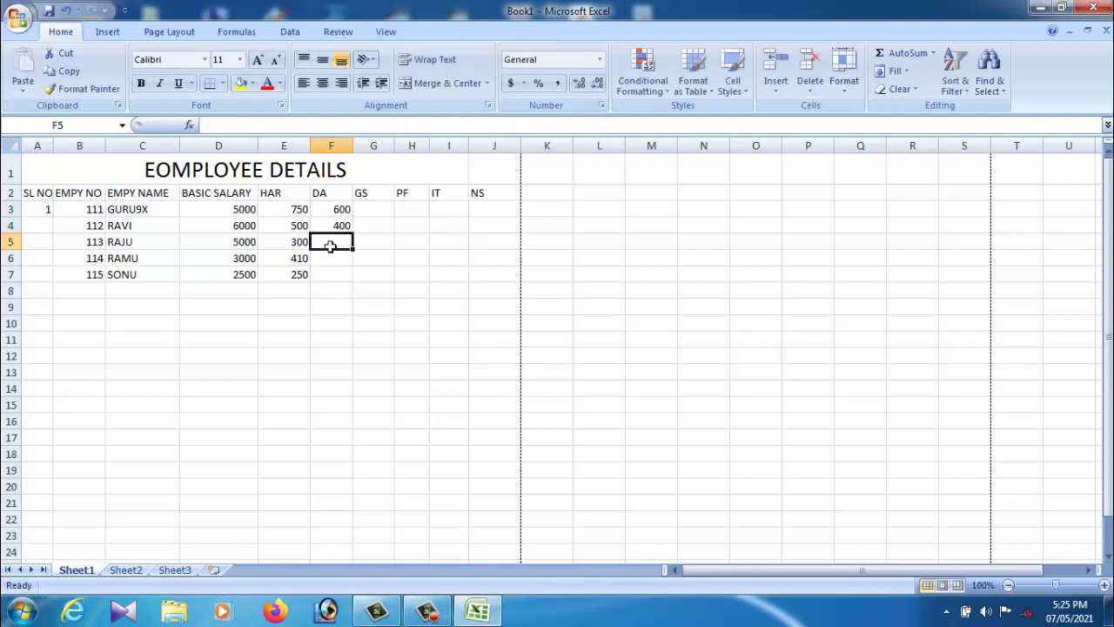
text(500)
key(Return)
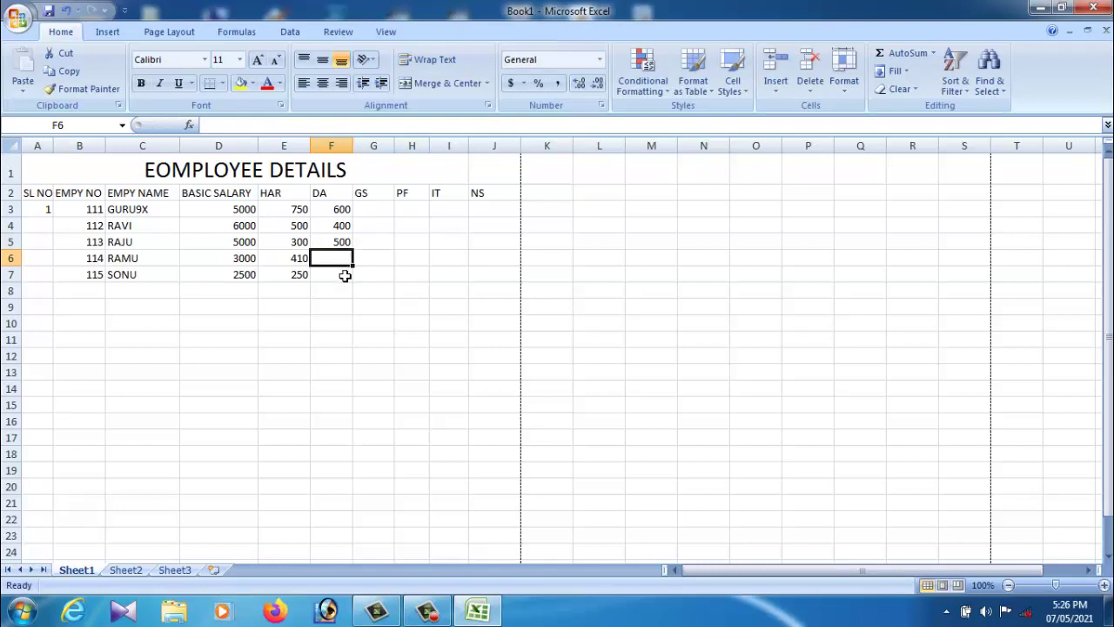
text(500)
key(Return)
text(4)
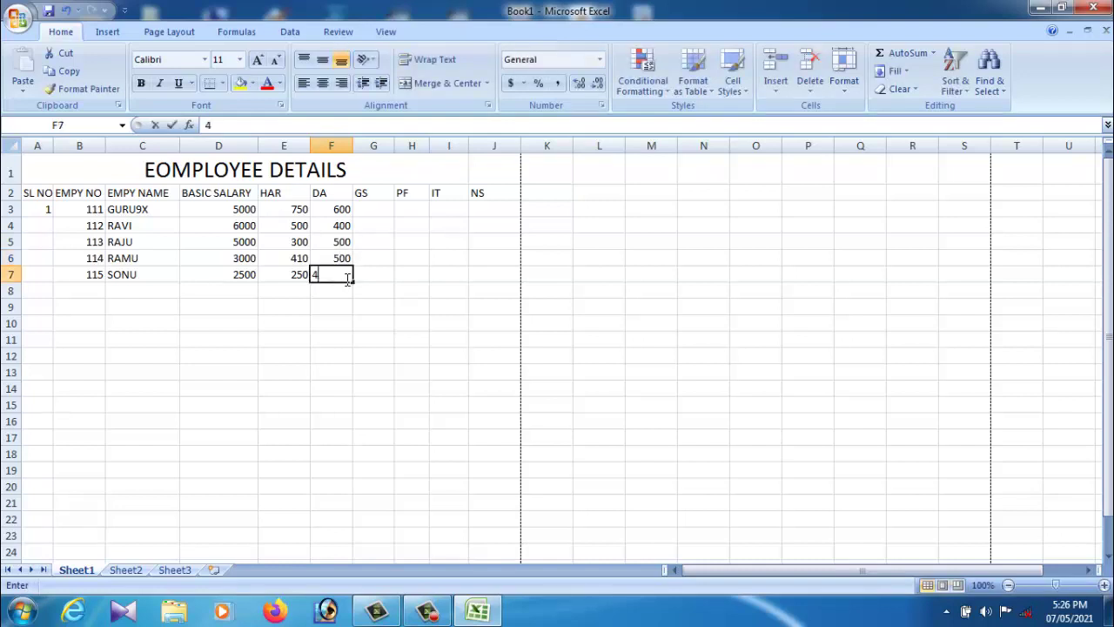
text(00)
click(372, 276)
click(382, 210)
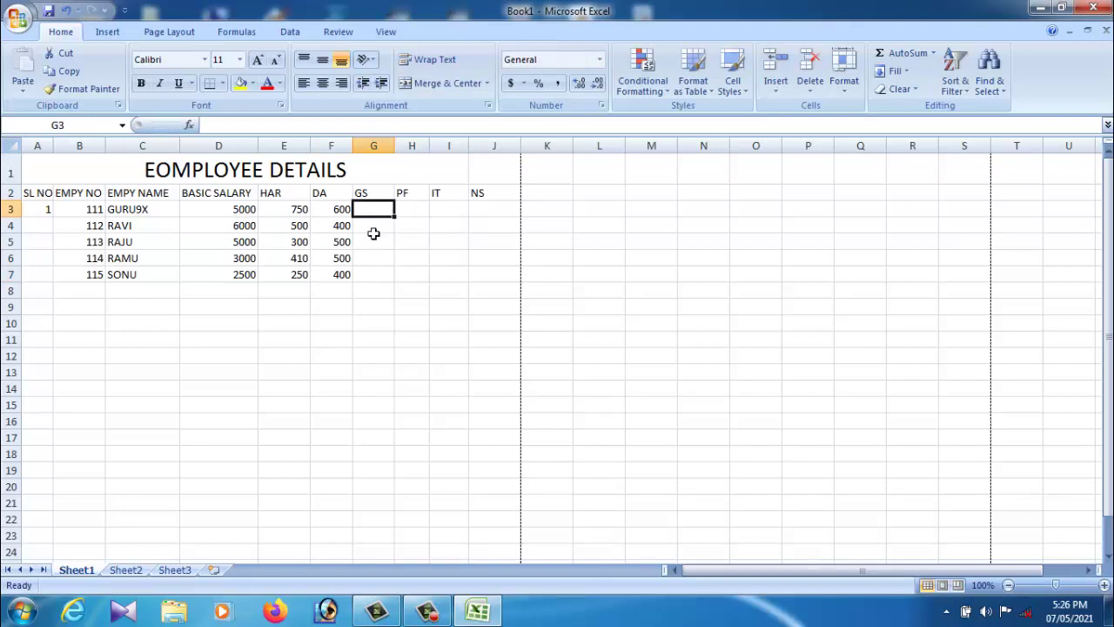
AutoSum D3:G3 so G3 shows the first gross salary, 6350.
click(249, 215)
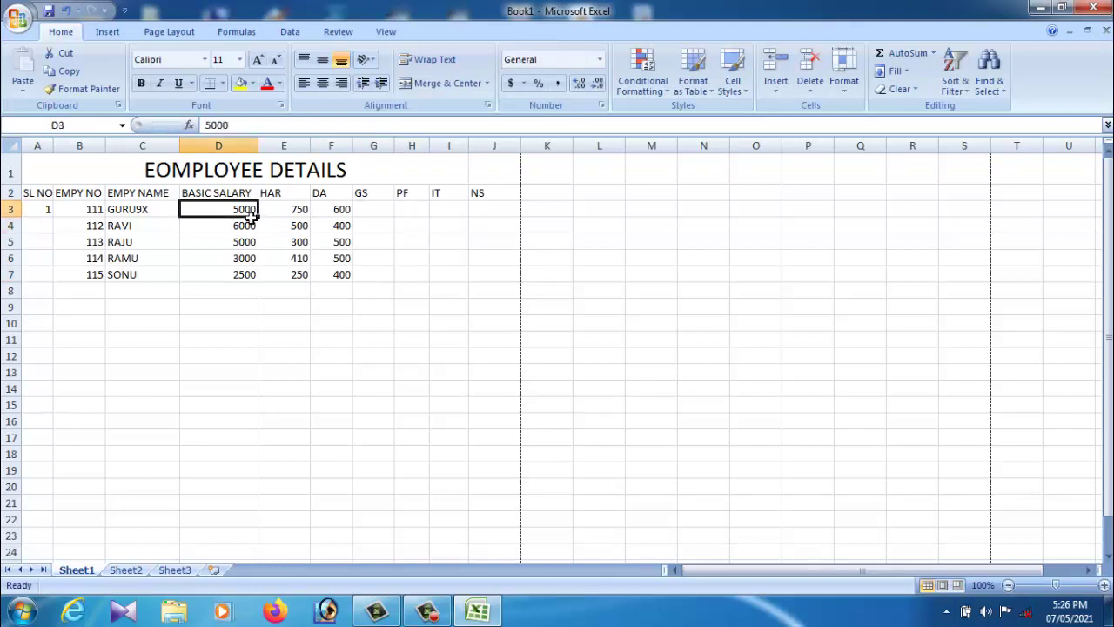
click(299, 216)
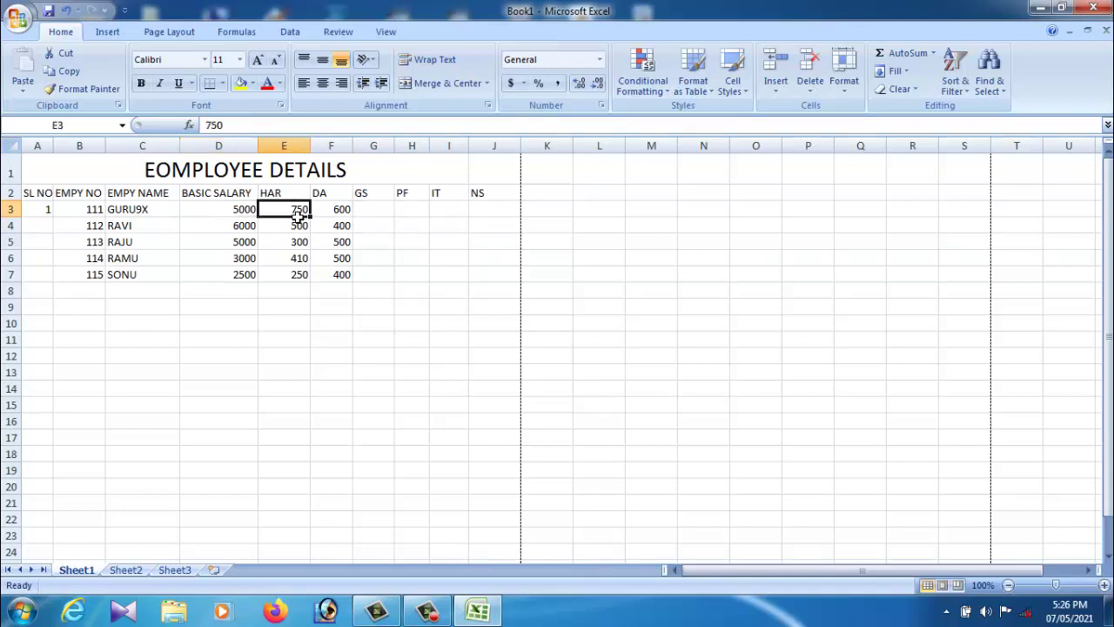
click(345, 218)
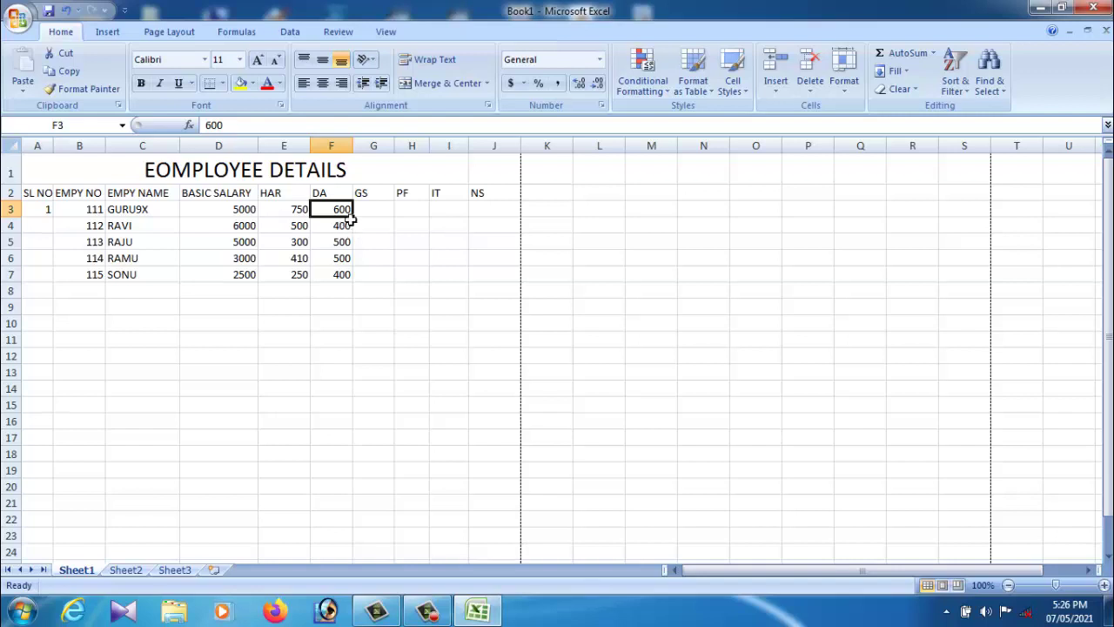
click(375, 215)
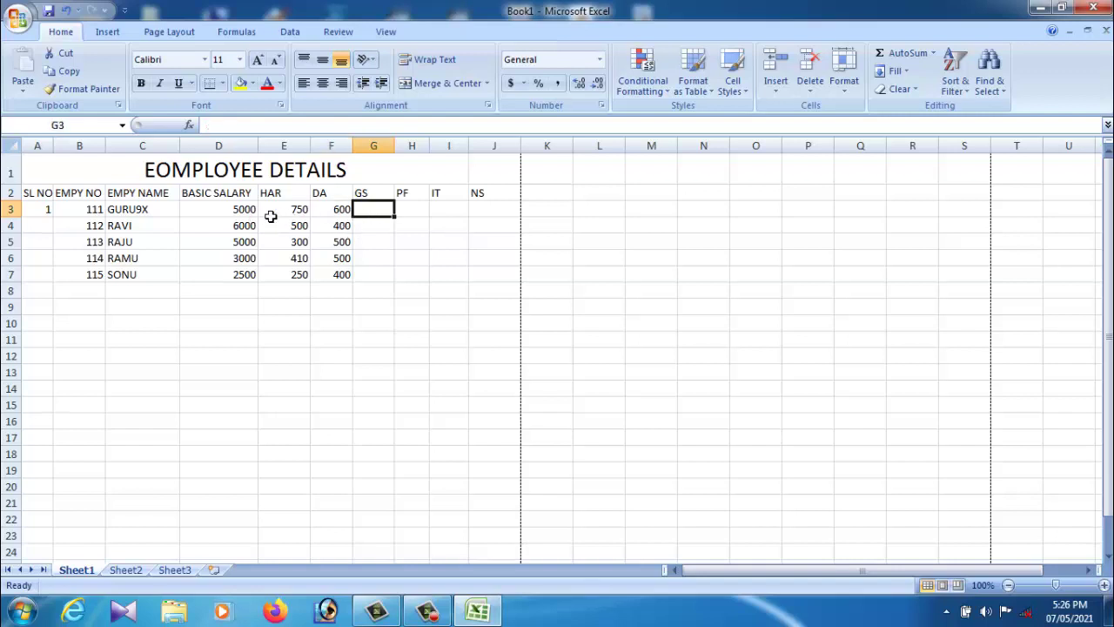
click(299, 217)
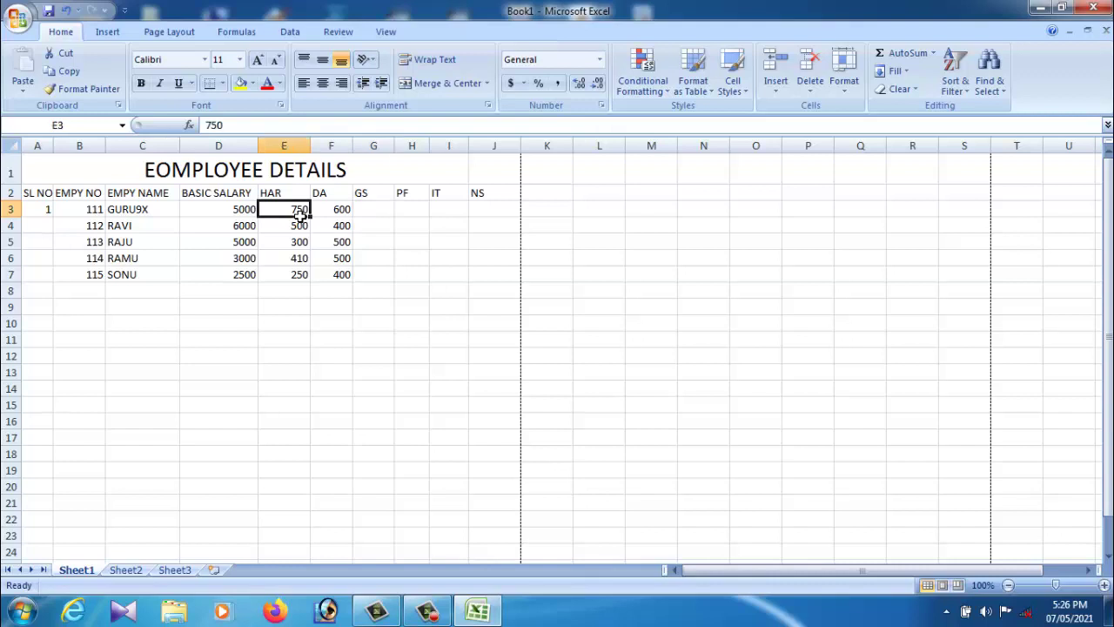
click(254, 216)
click(300, 216)
click(340, 217)
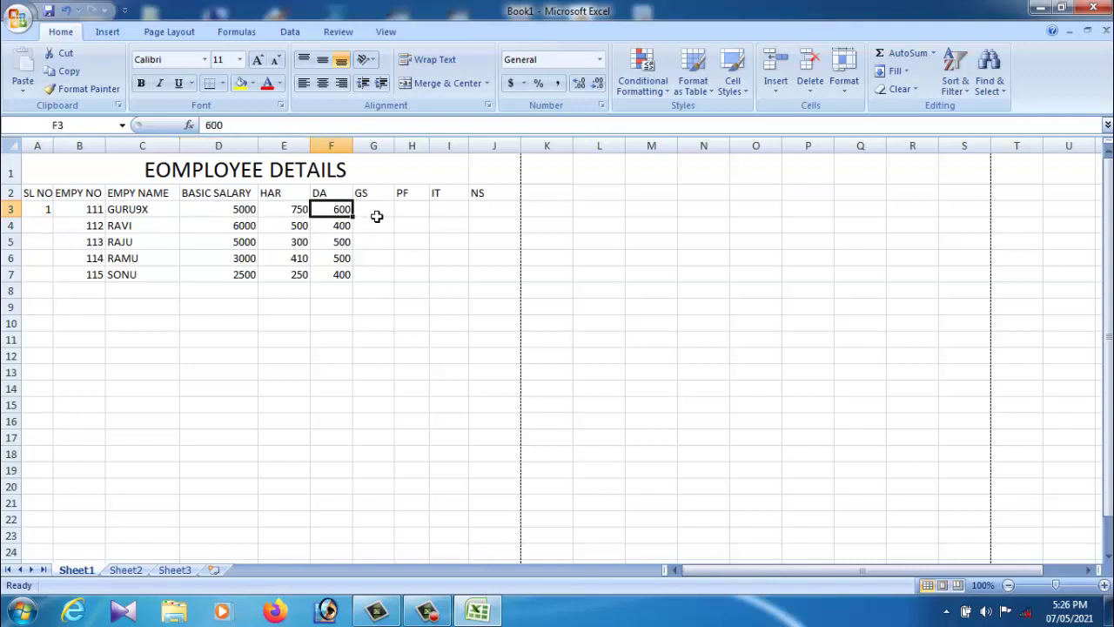
click(374, 215)
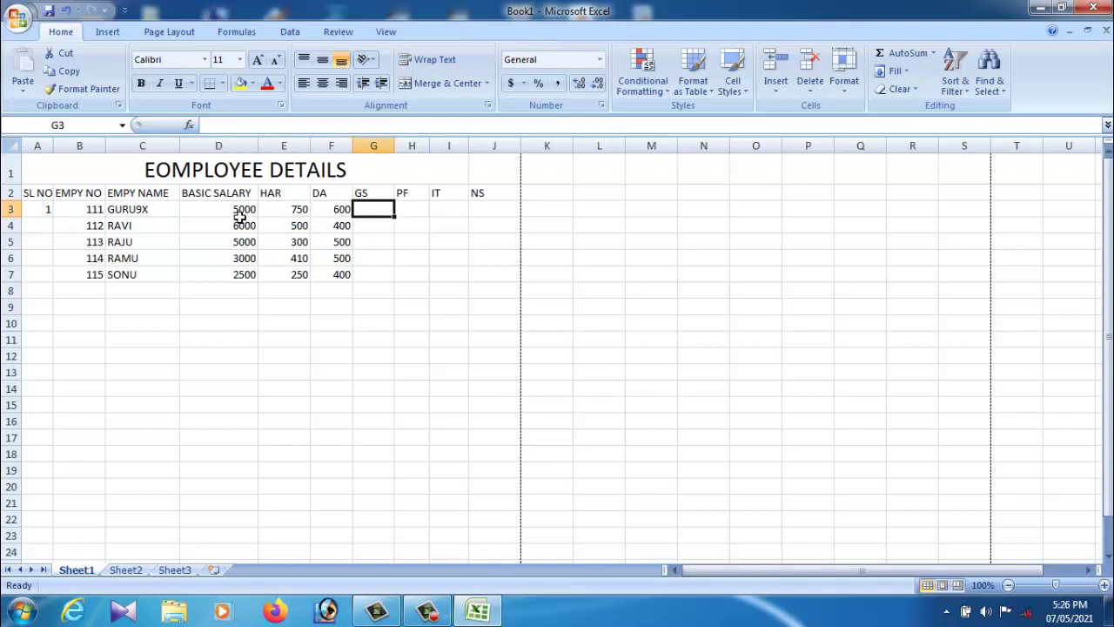
drag(240, 218, 365, 216)
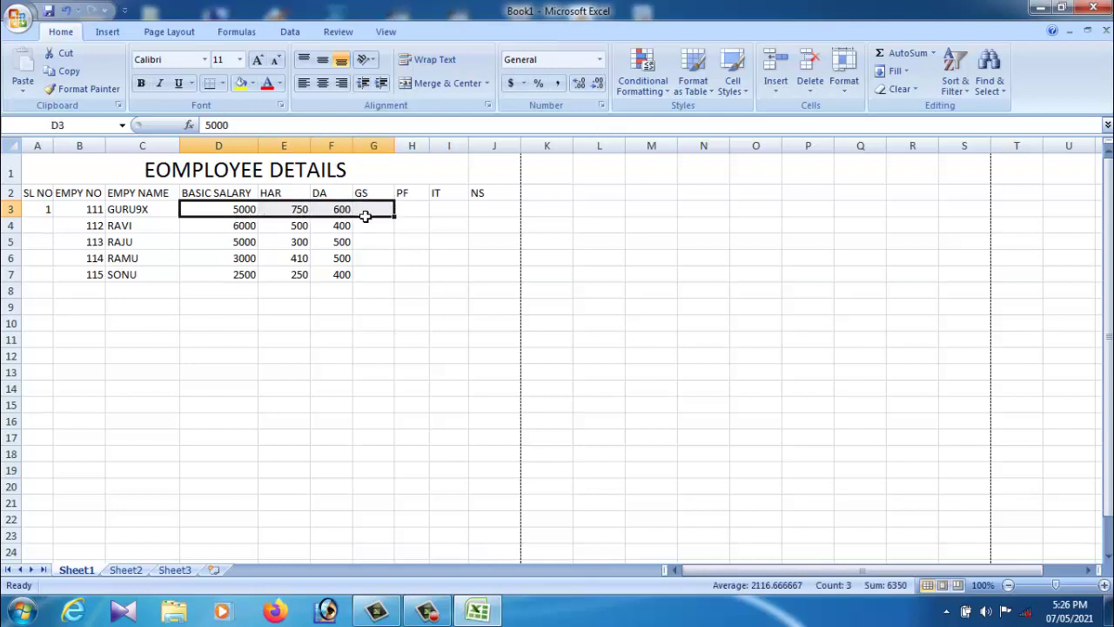
click(911, 54)
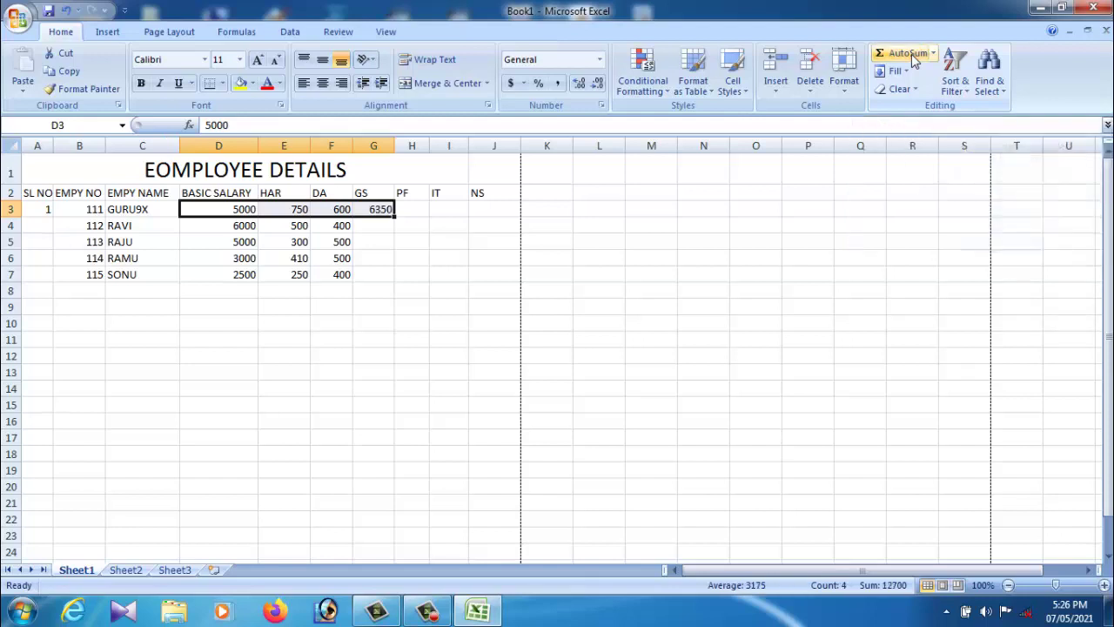
AutoSum D4:G4 into G4 and fill the sum formula down to G7.
click(389, 232)
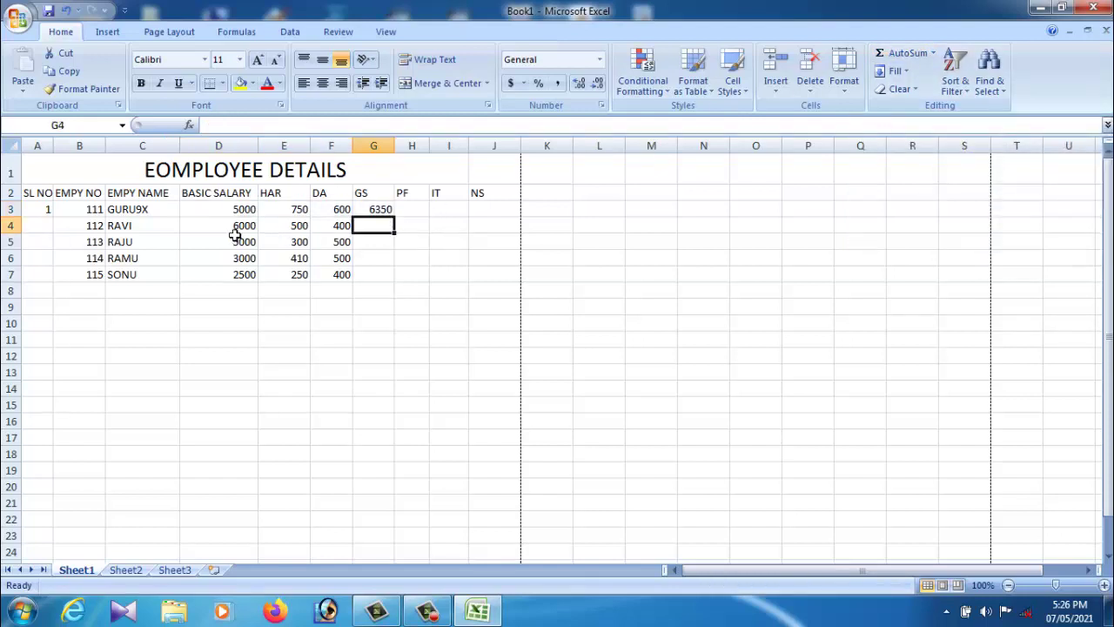
drag(237, 235, 374, 228)
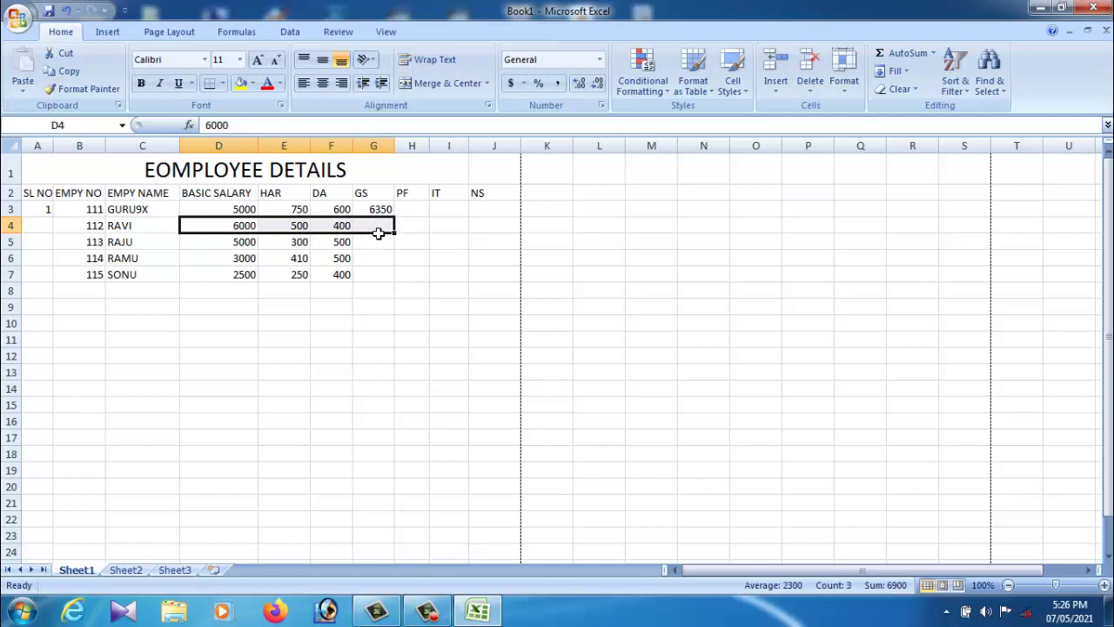
click(378, 257)
drag(229, 228, 374, 227)
click(905, 59)
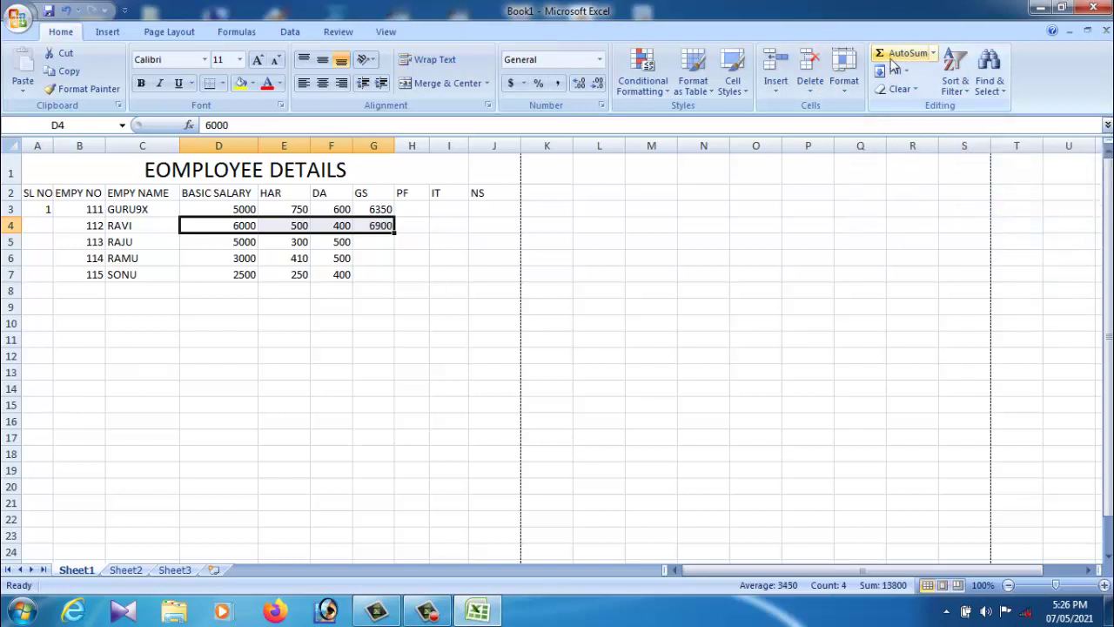
click(382, 249)
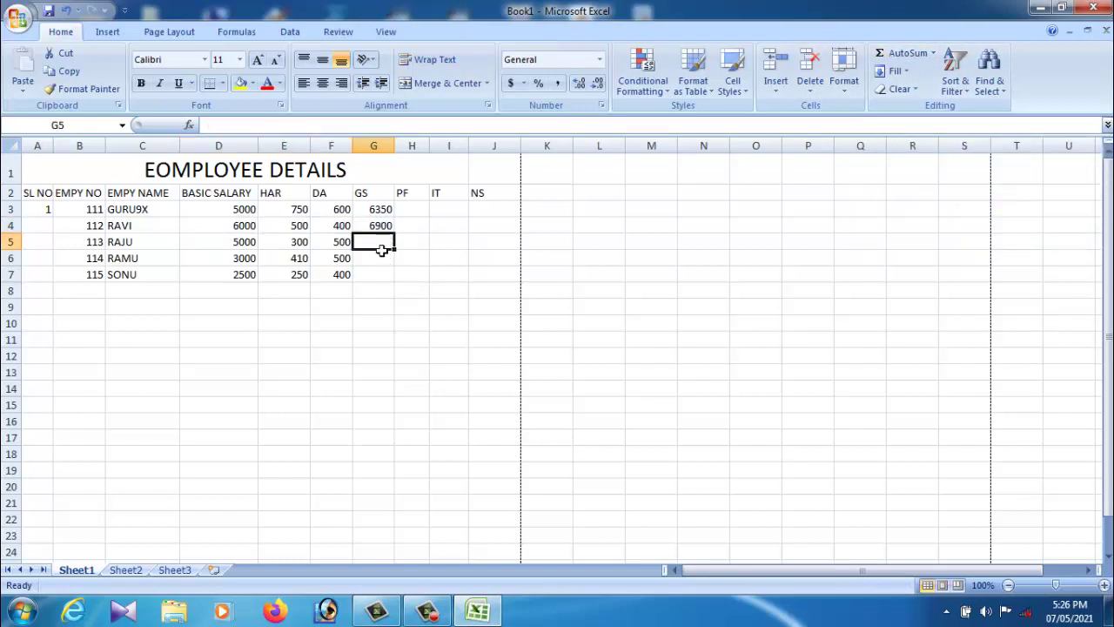
click(380, 227)
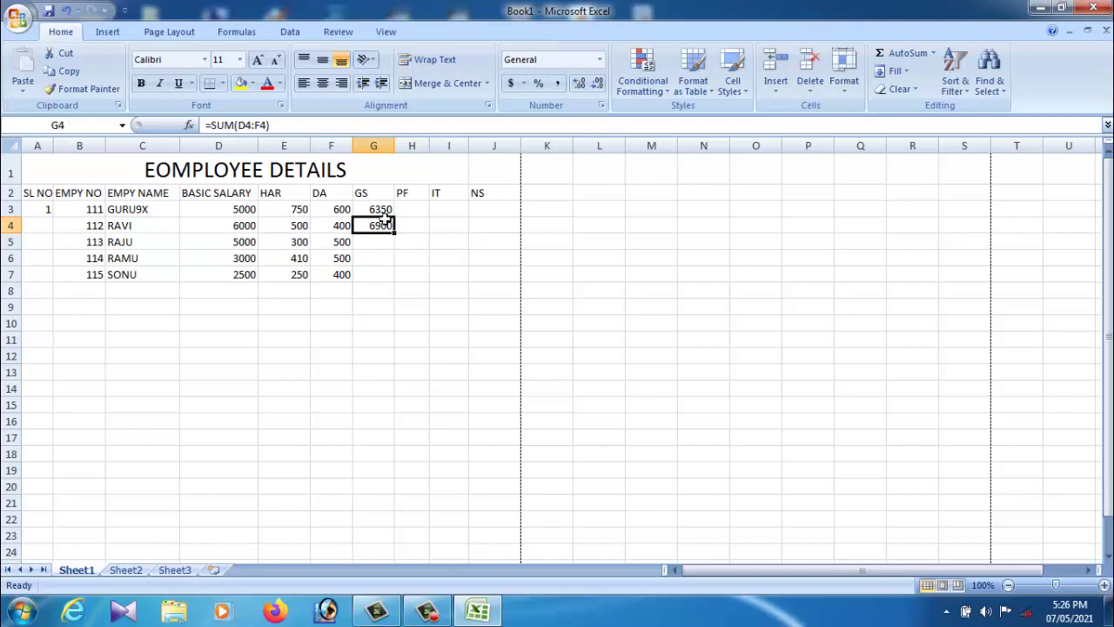
drag(397, 236, 398, 282)
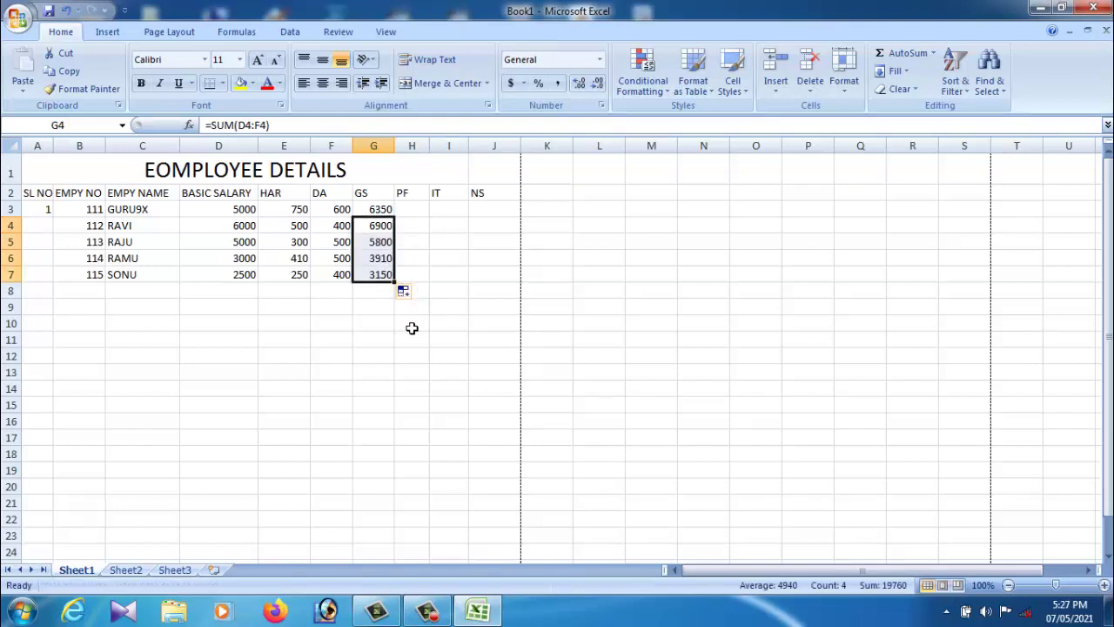
click(423, 243)
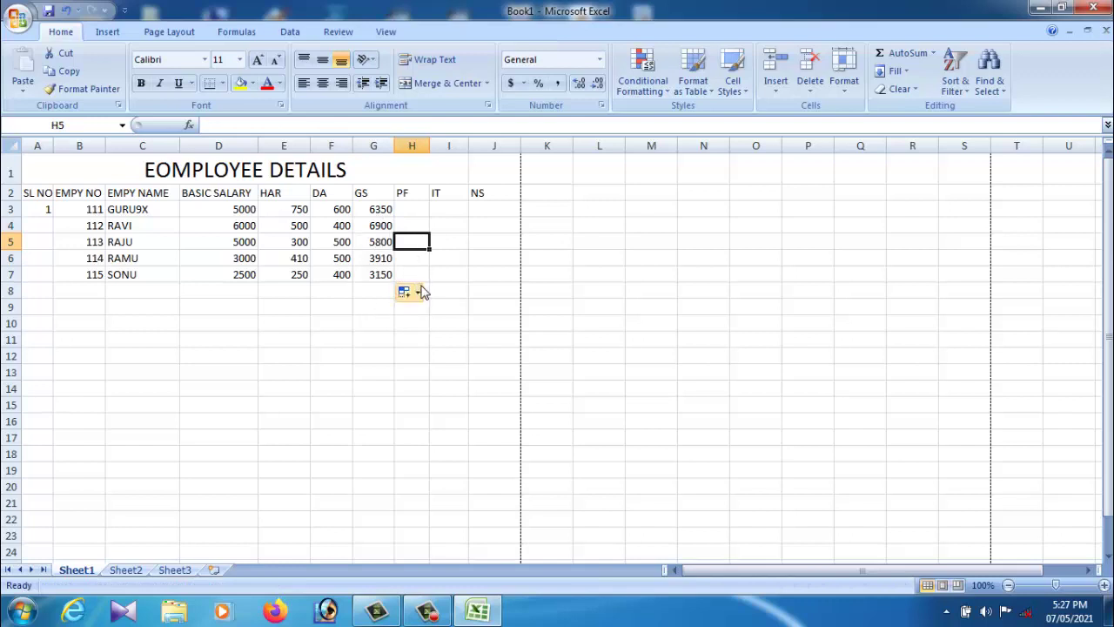
click(415, 214)
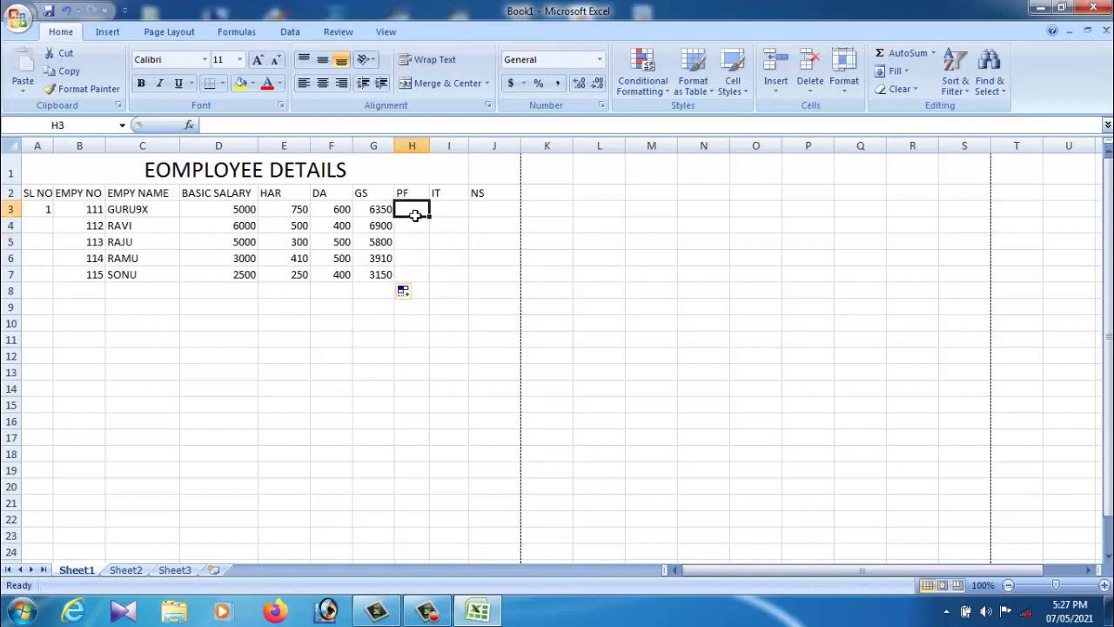
click(488, 214)
click(410, 216)
click(457, 216)
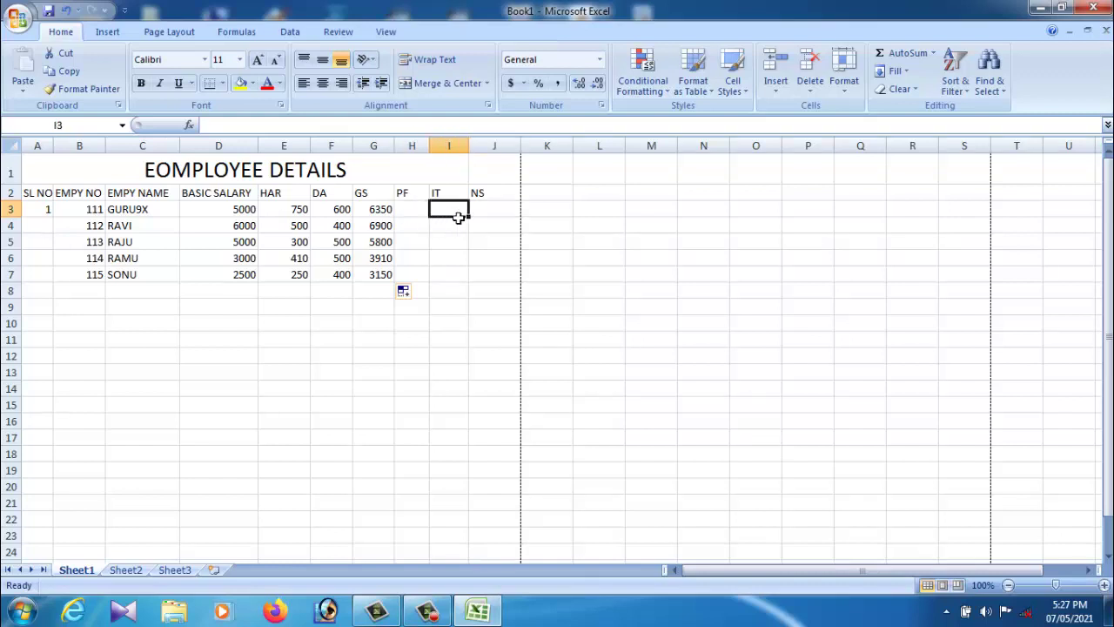
click(415, 217)
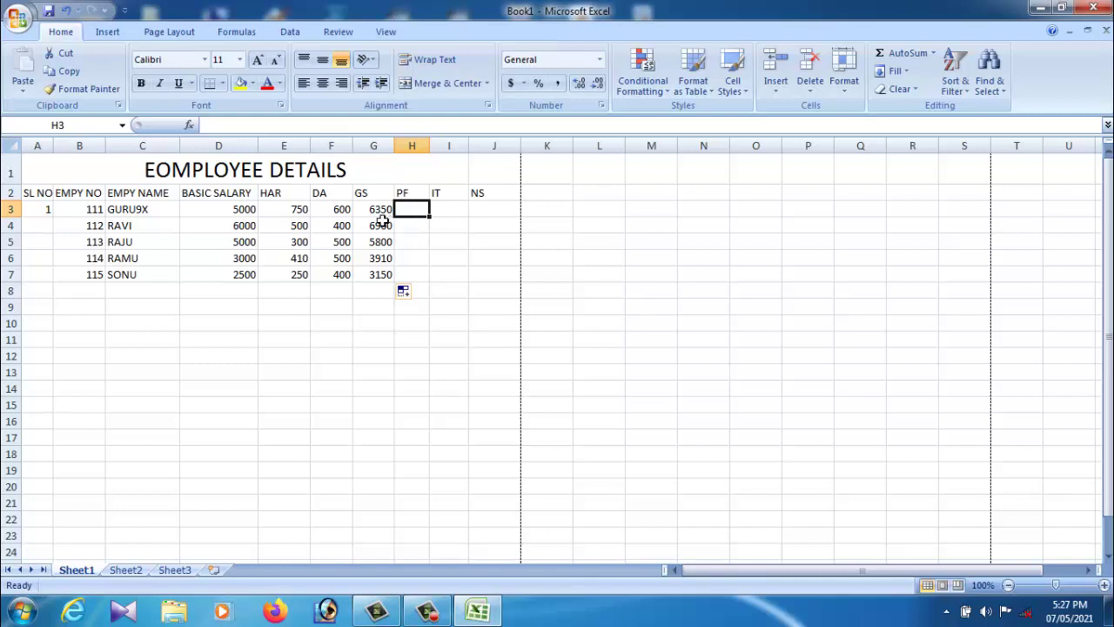
click(383, 214)
key(Right)
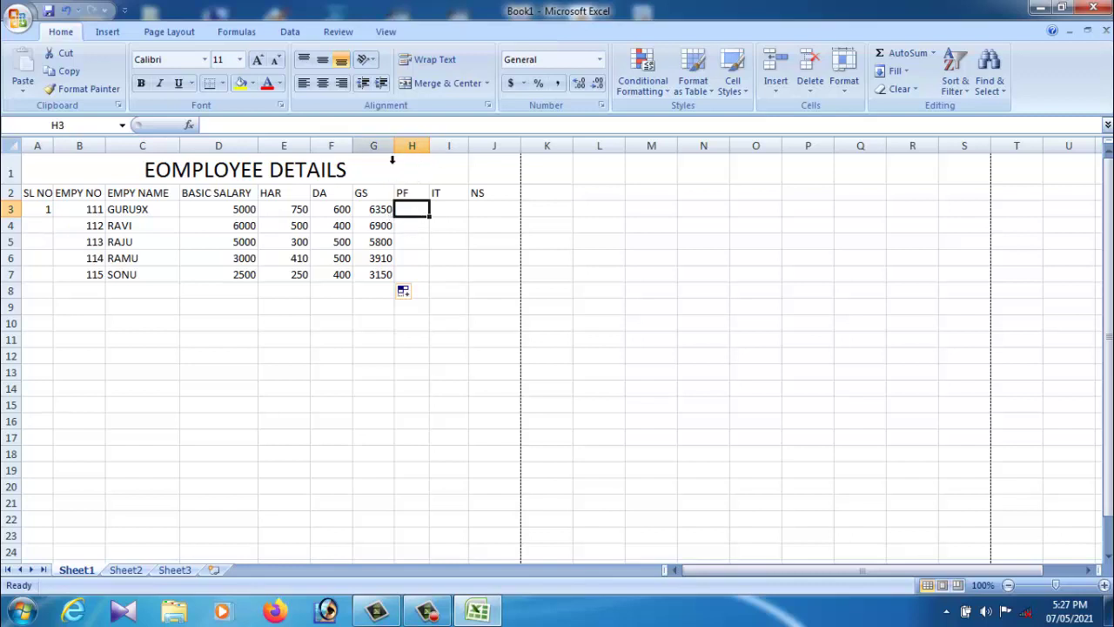
click(386, 214)
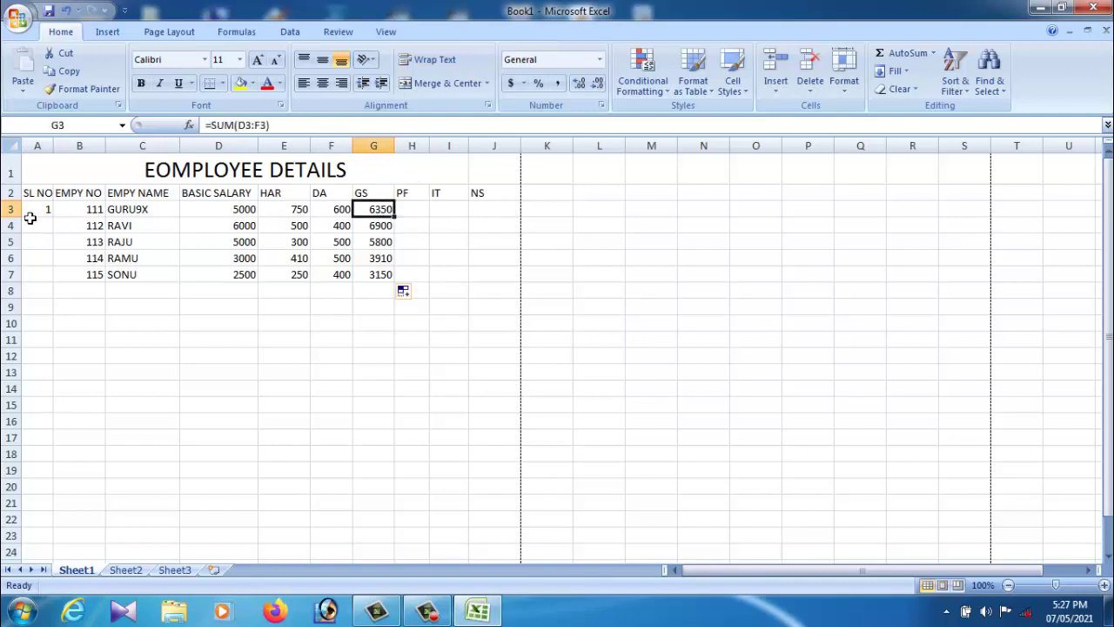
click(419, 213)
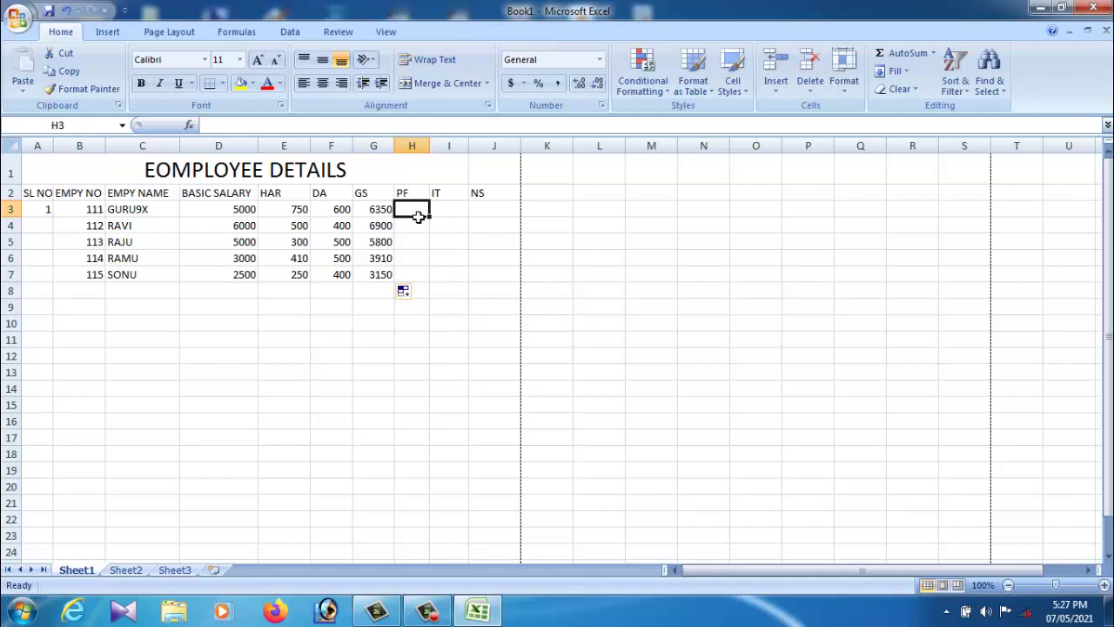
Enter =G3*5/100 in H3 for the first PF value, 317.5.
text(=)
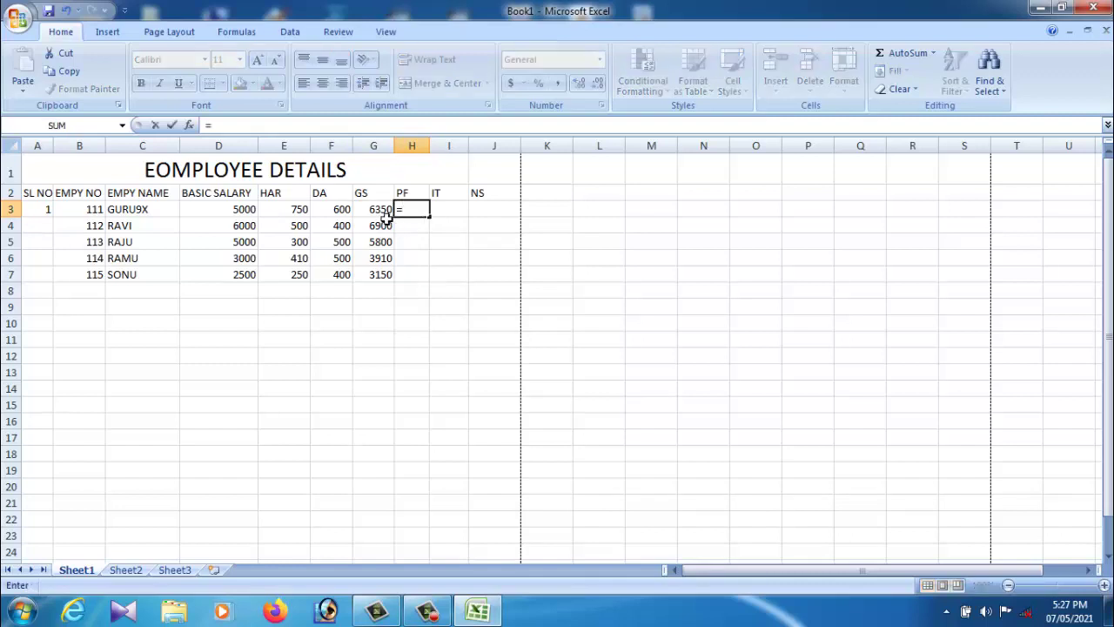
click(385, 214)
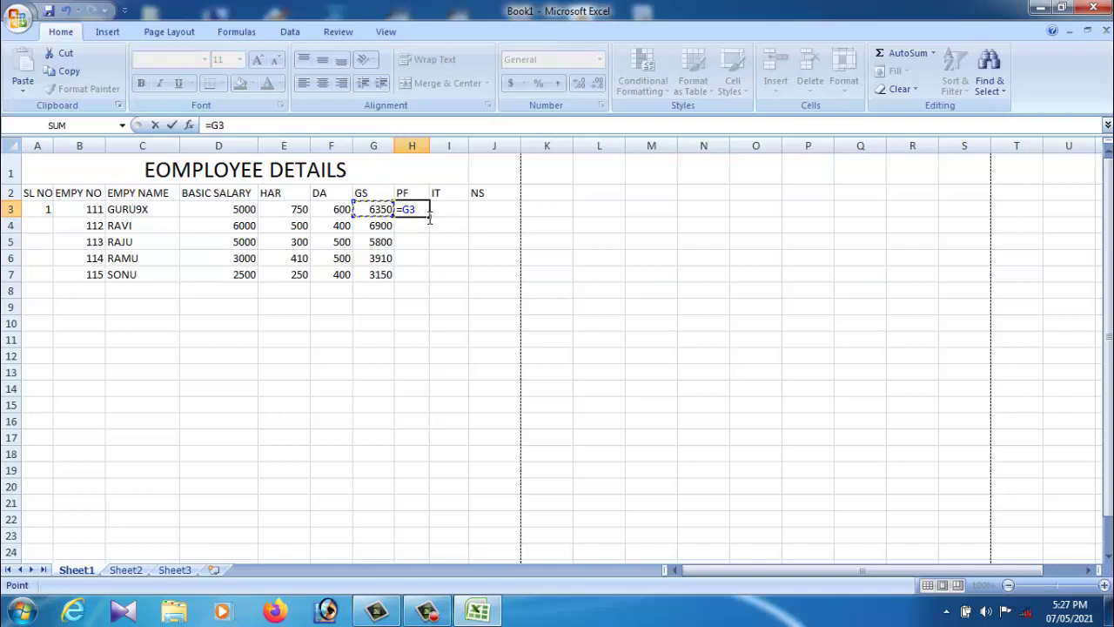
text(*)
text(5)
text(/10)
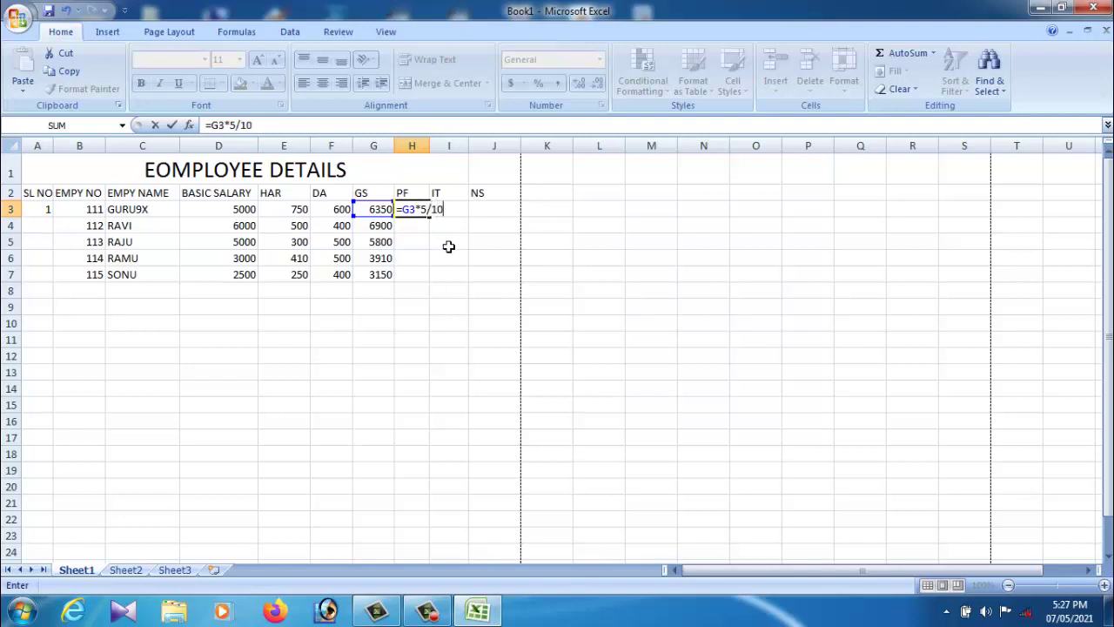
text(0)
key(Return)
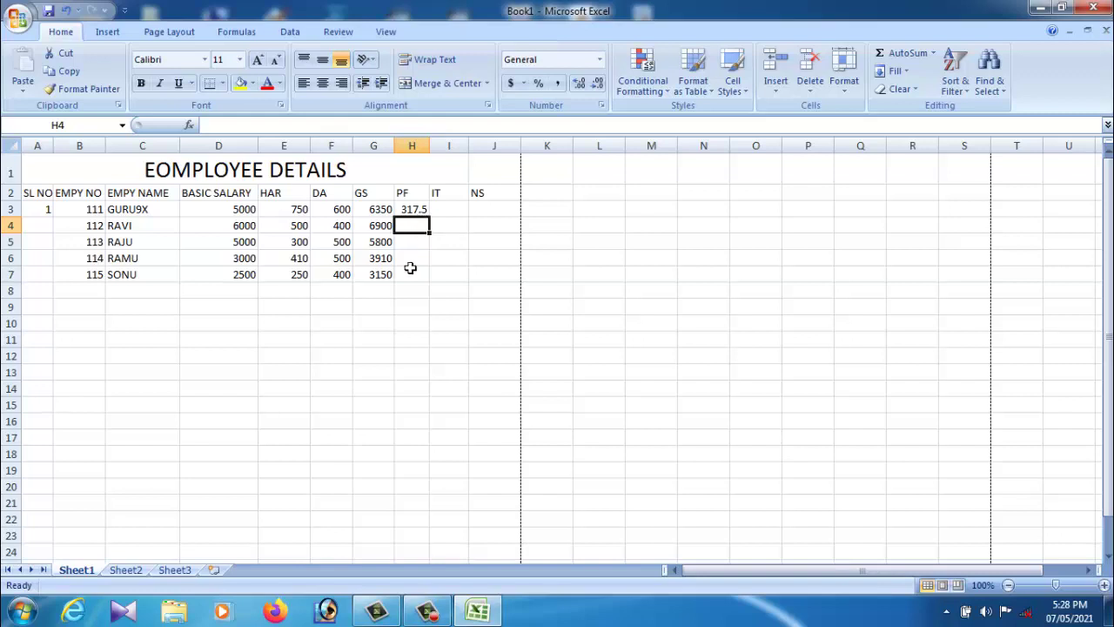
Enter =G4*5/100 in H4 for the second PF value.
click(413, 262)
click(421, 232)
text(=)
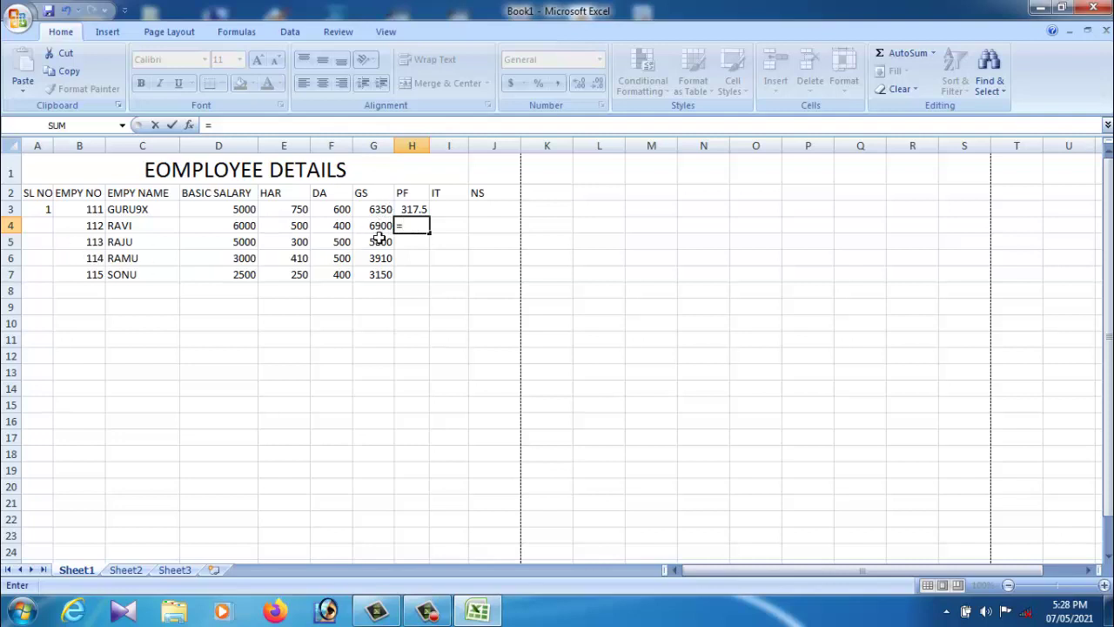
click(380, 229)
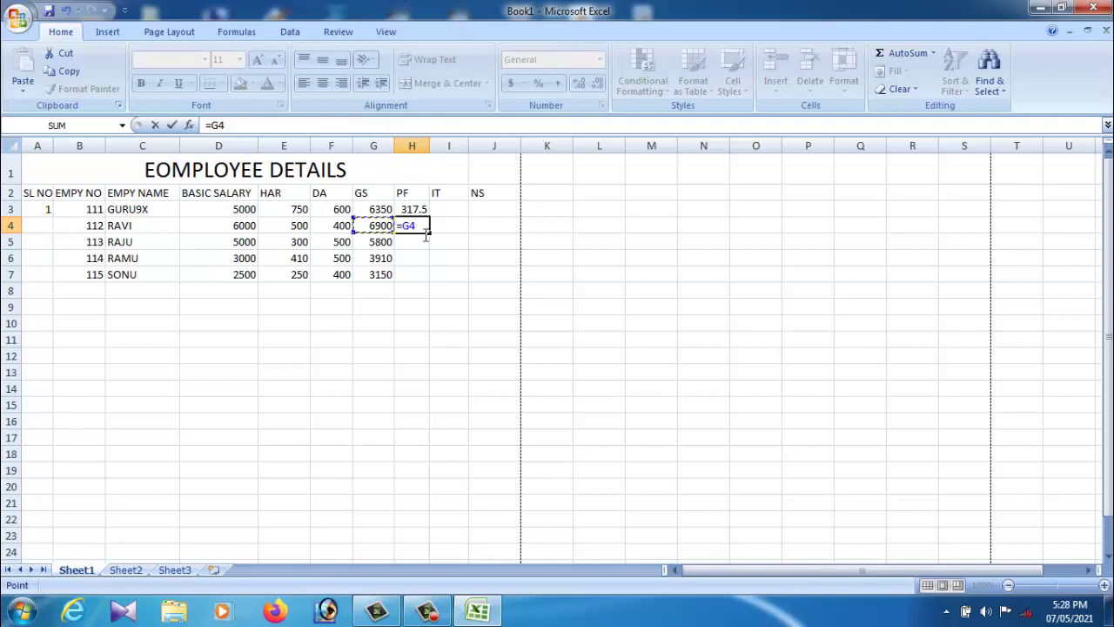
text(*)
text(5/)
text(100)
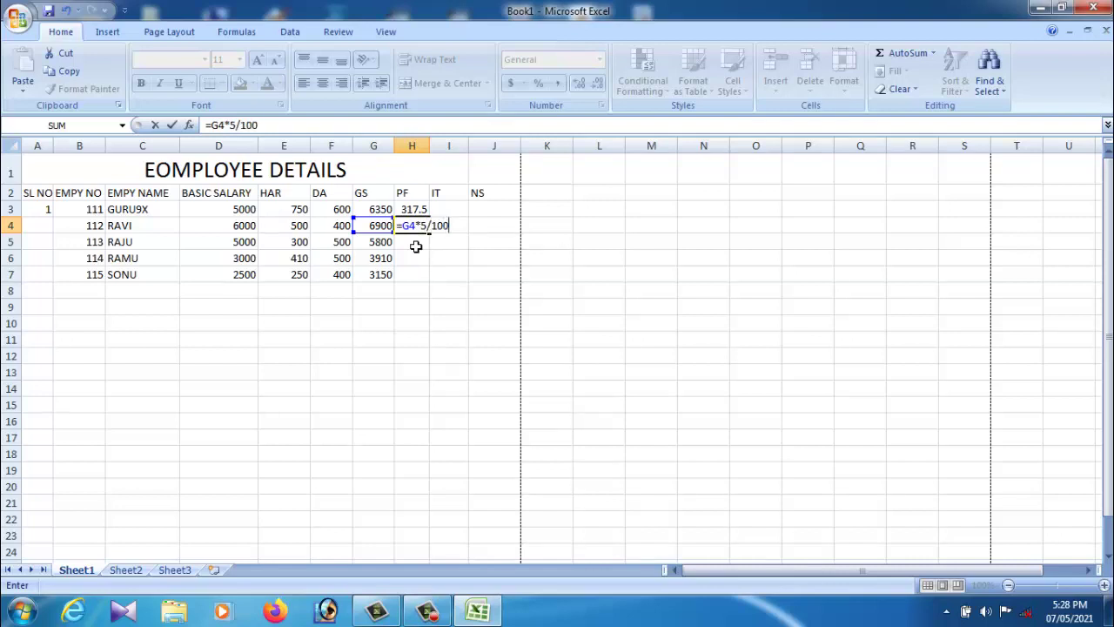
key(Return)
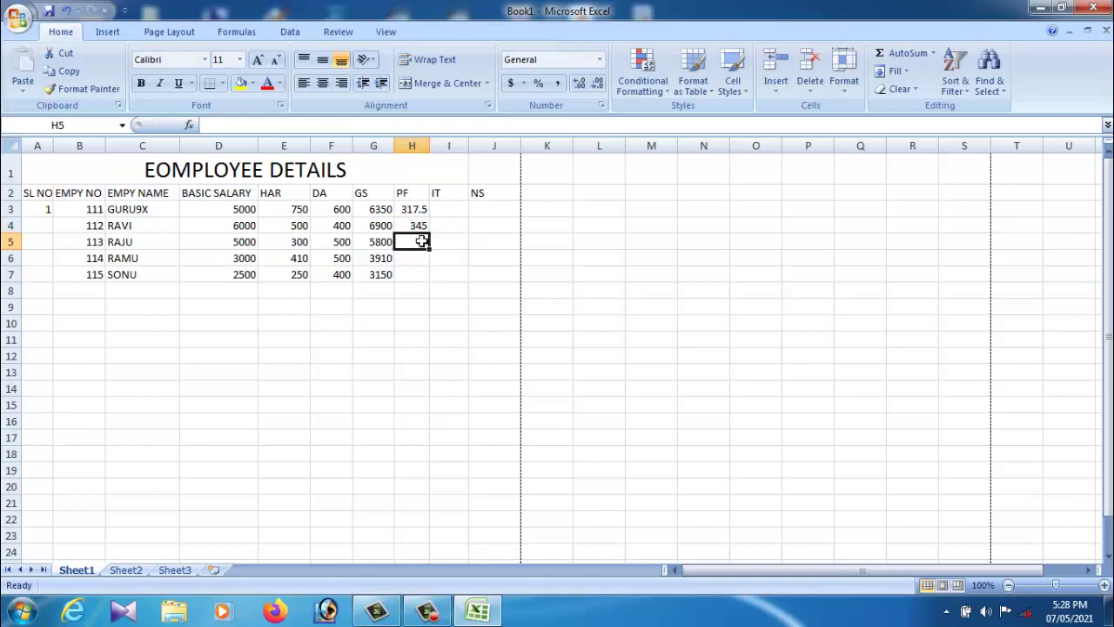
Try an AutoSum total below the GS column, then undo it.
click(422, 228)
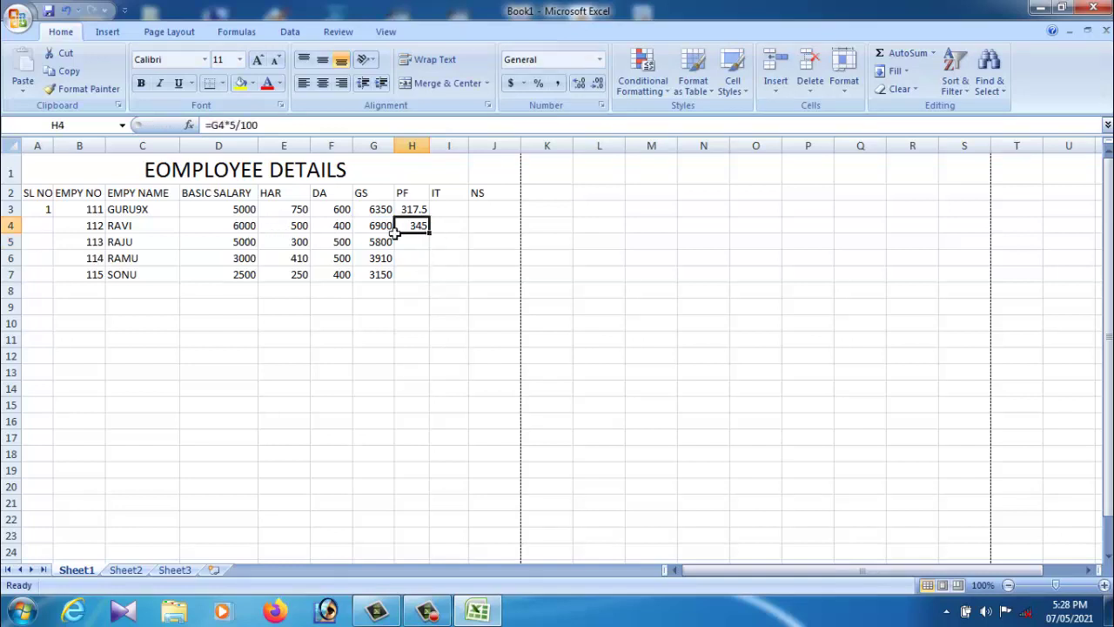
drag(241, 226, 411, 234)
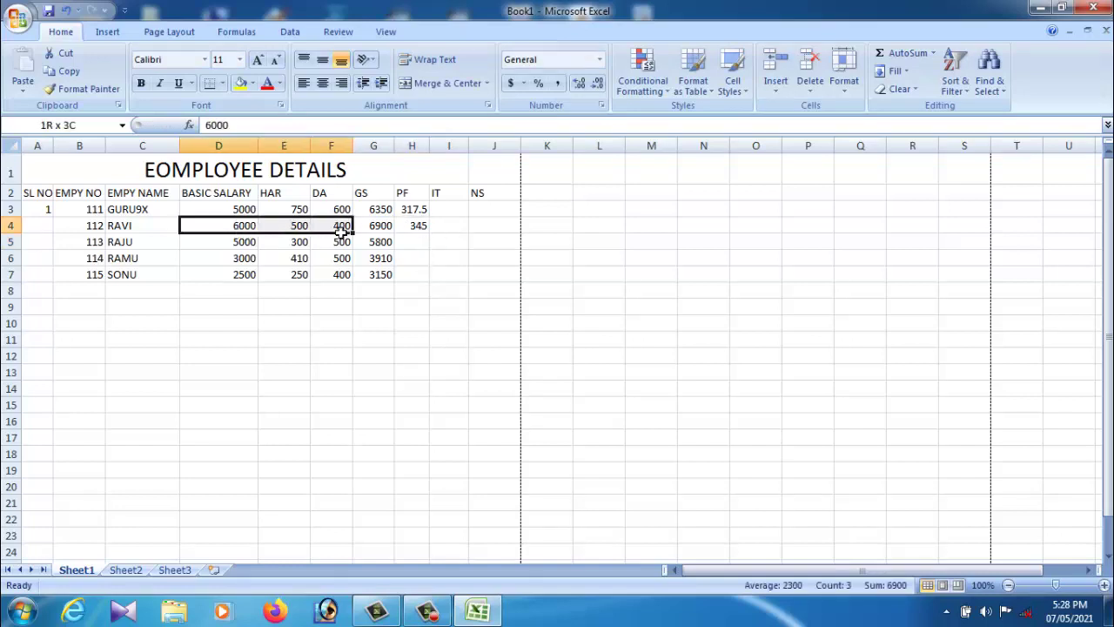
click(410, 241)
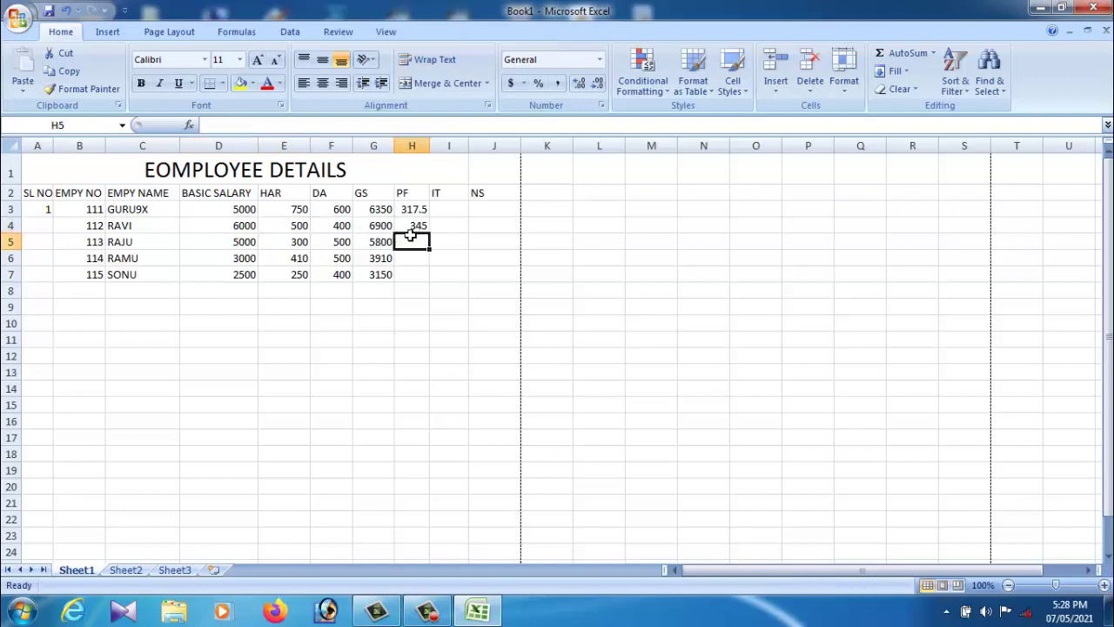
click(417, 266)
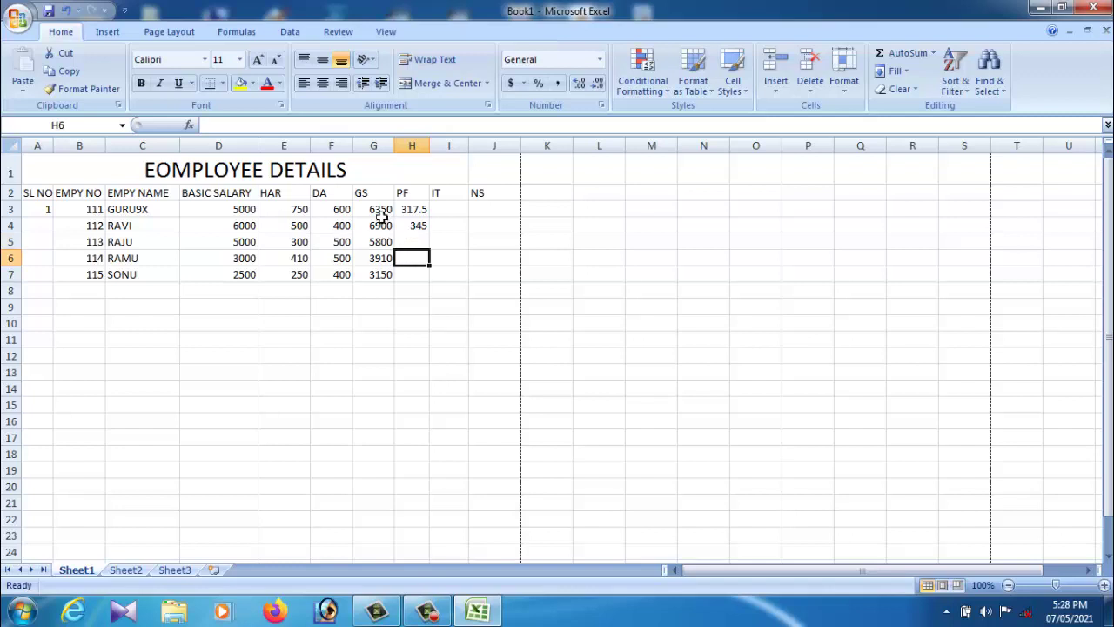
drag(381, 213, 383, 294)
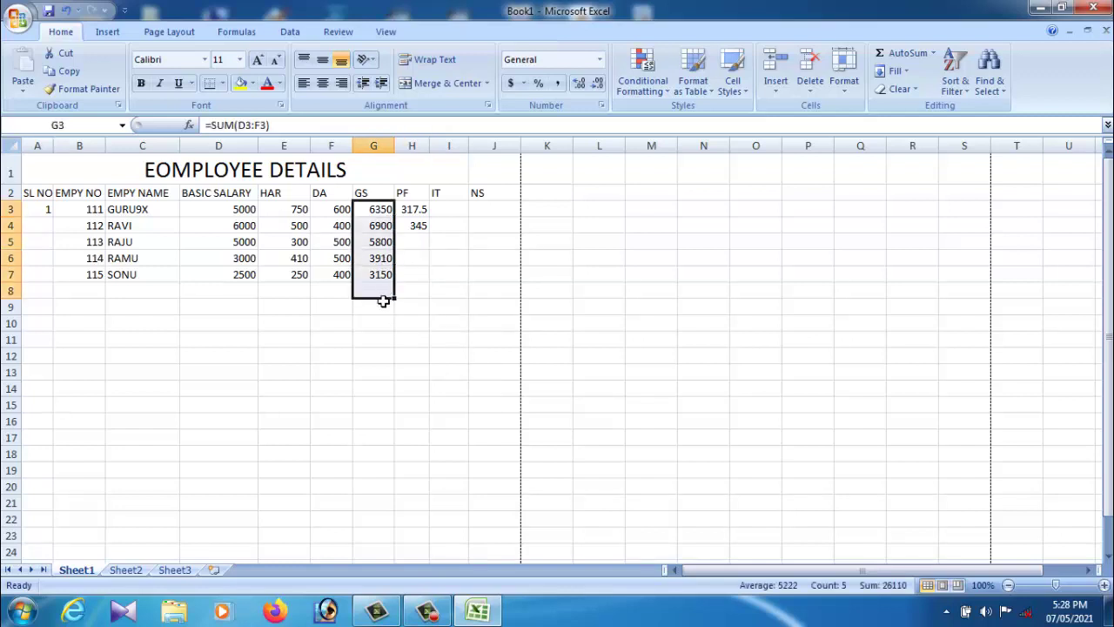
click(896, 58)
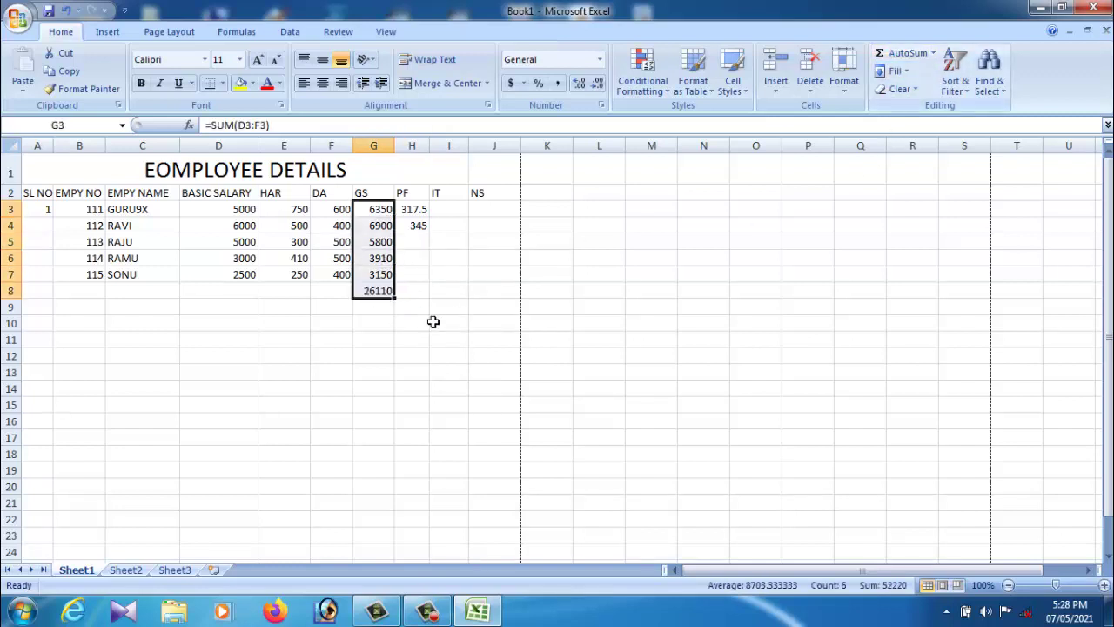
key(ctrl+z)
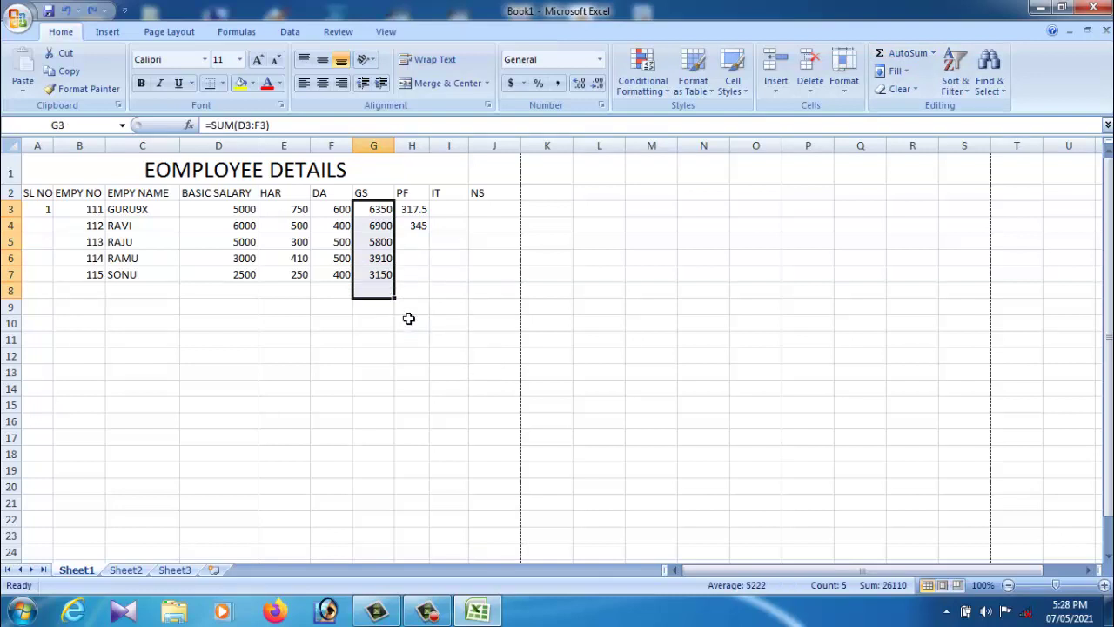
click(417, 298)
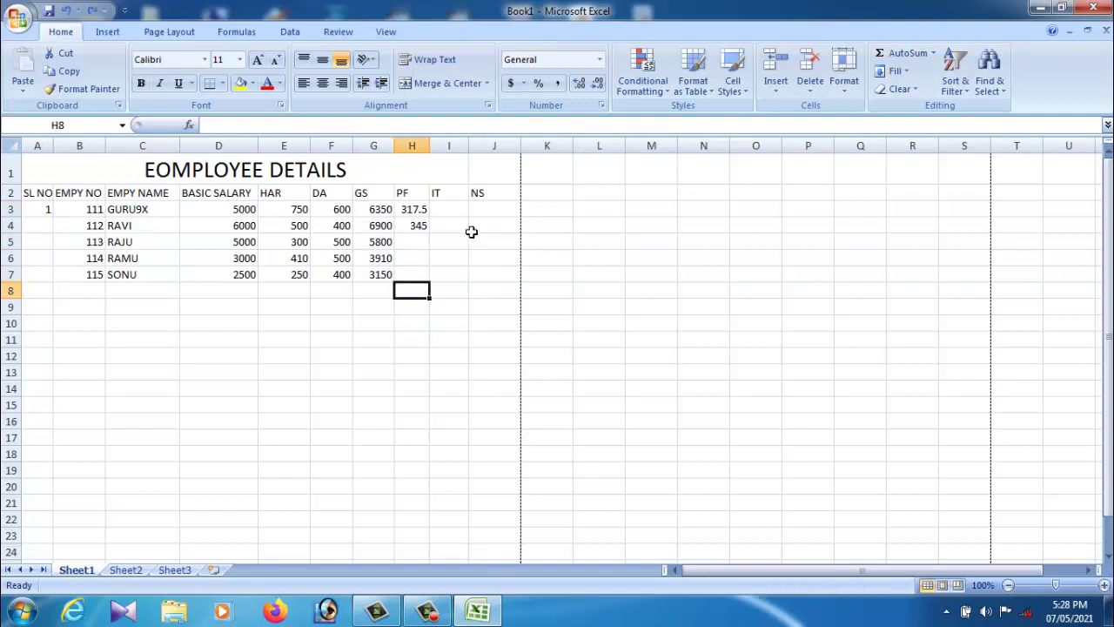
Fill the H4 PF formula down to H7.
click(425, 247)
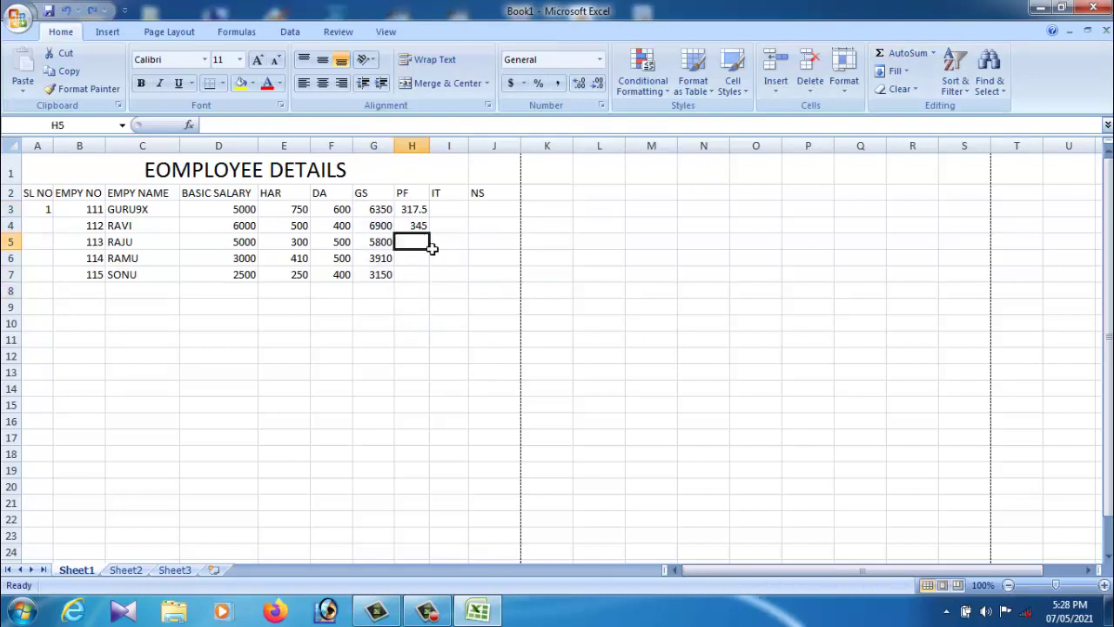
click(425, 259)
click(424, 245)
click(423, 228)
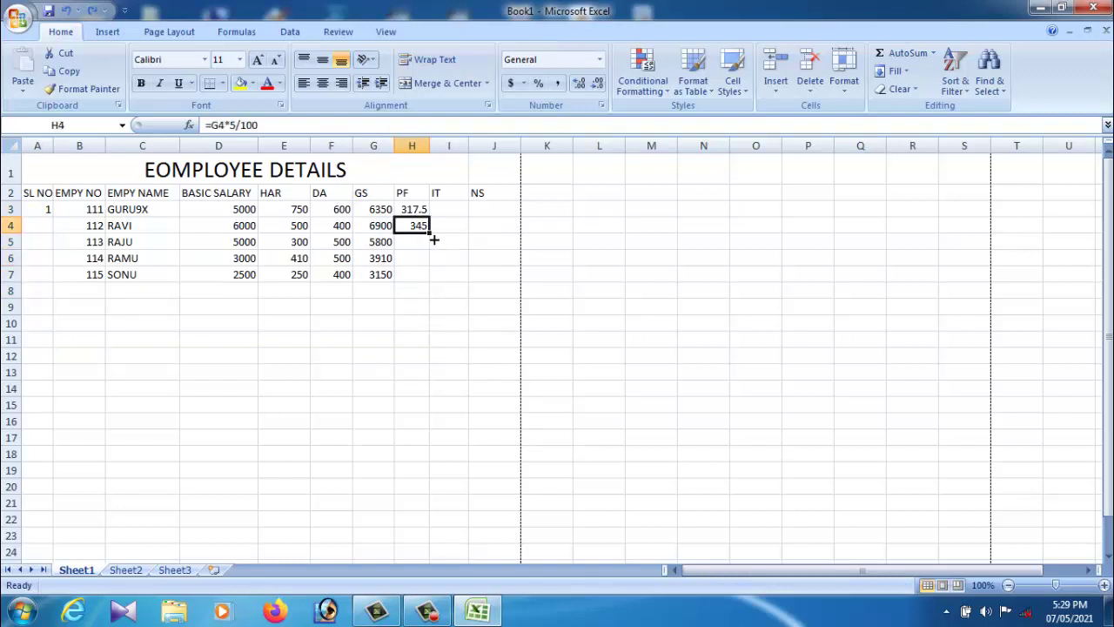
drag(433, 239, 435, 236)
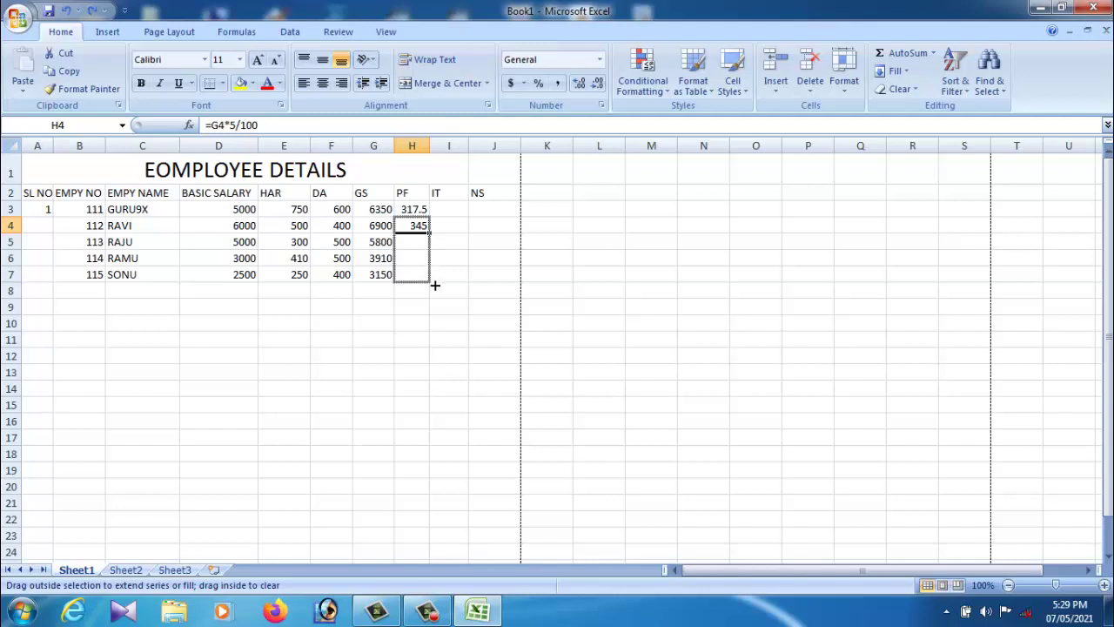
drag(434, 268, 435, 281)
click(424, 307)
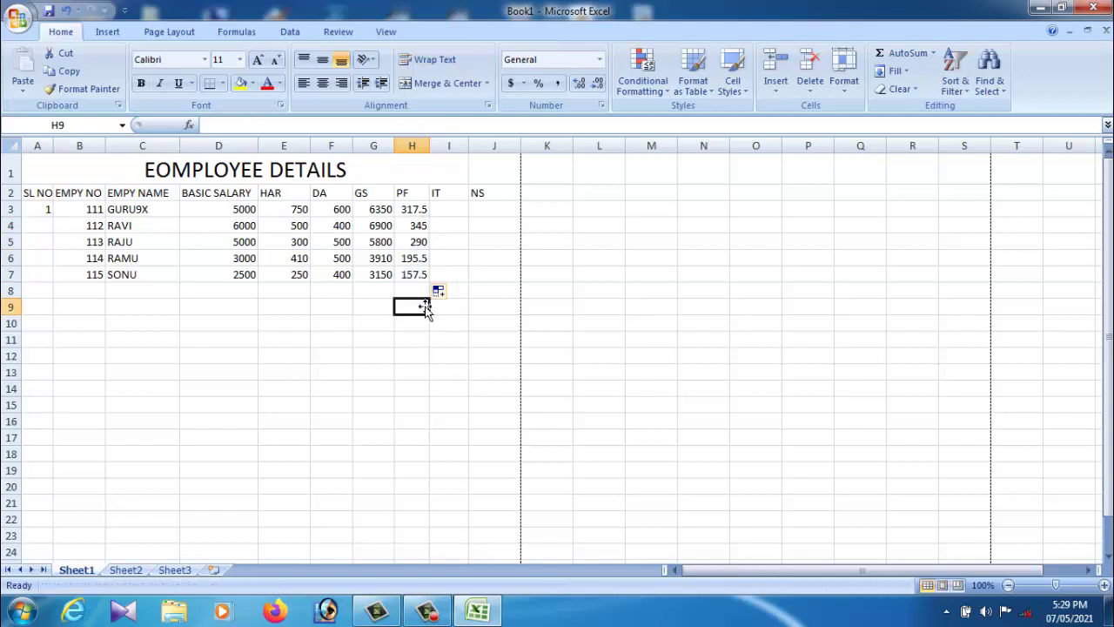
click(453, 209)
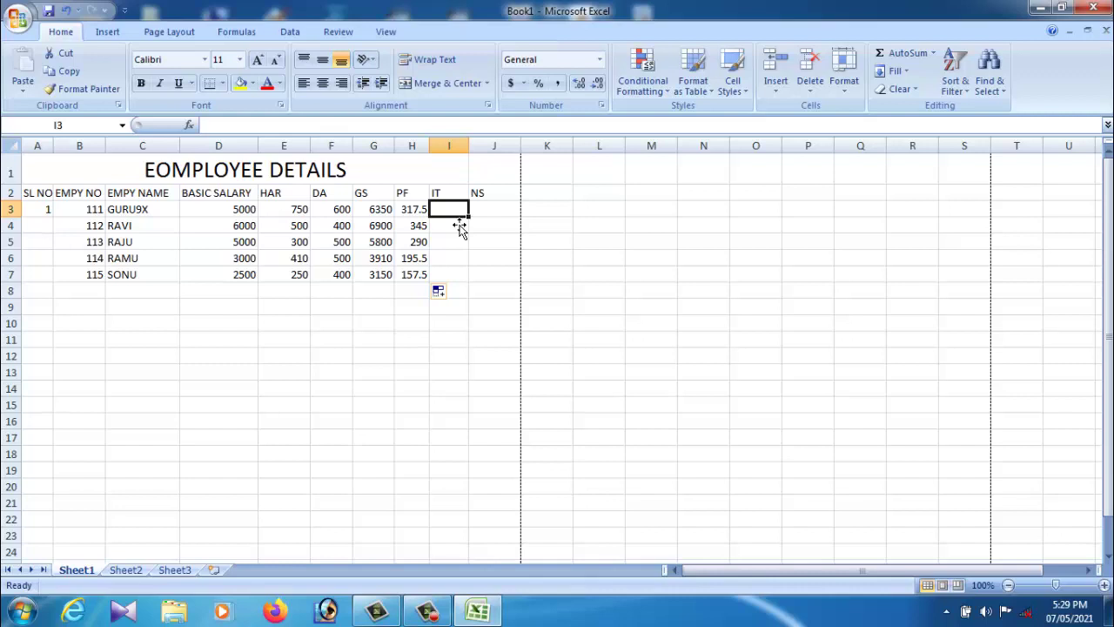
Enter the IT formula in I3 from G3, giving 647.7.
text(=)
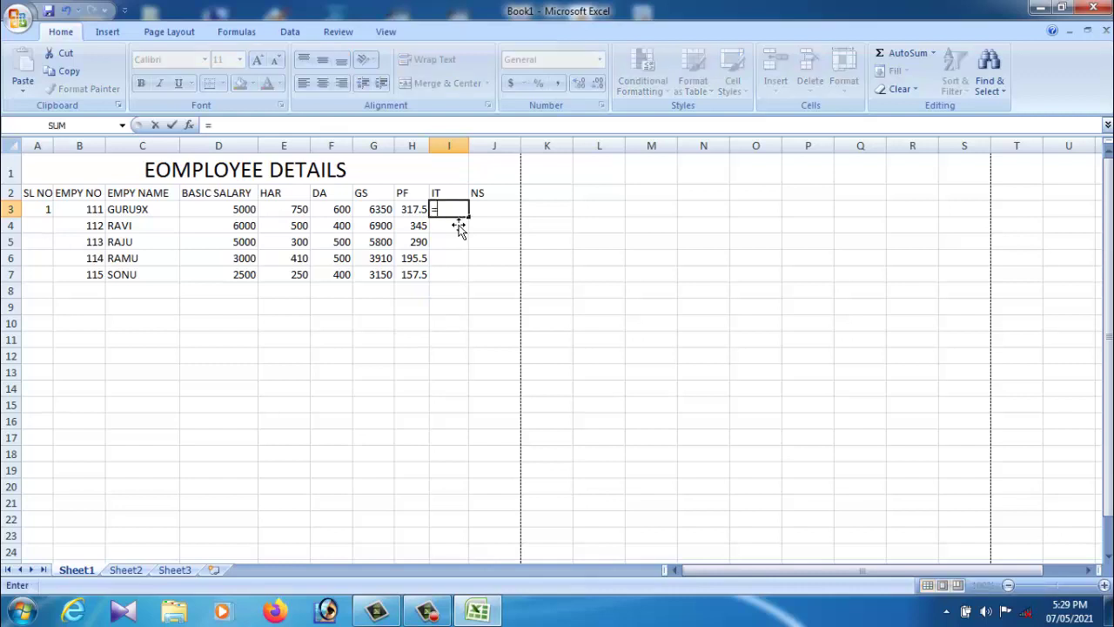
click(383, 214)
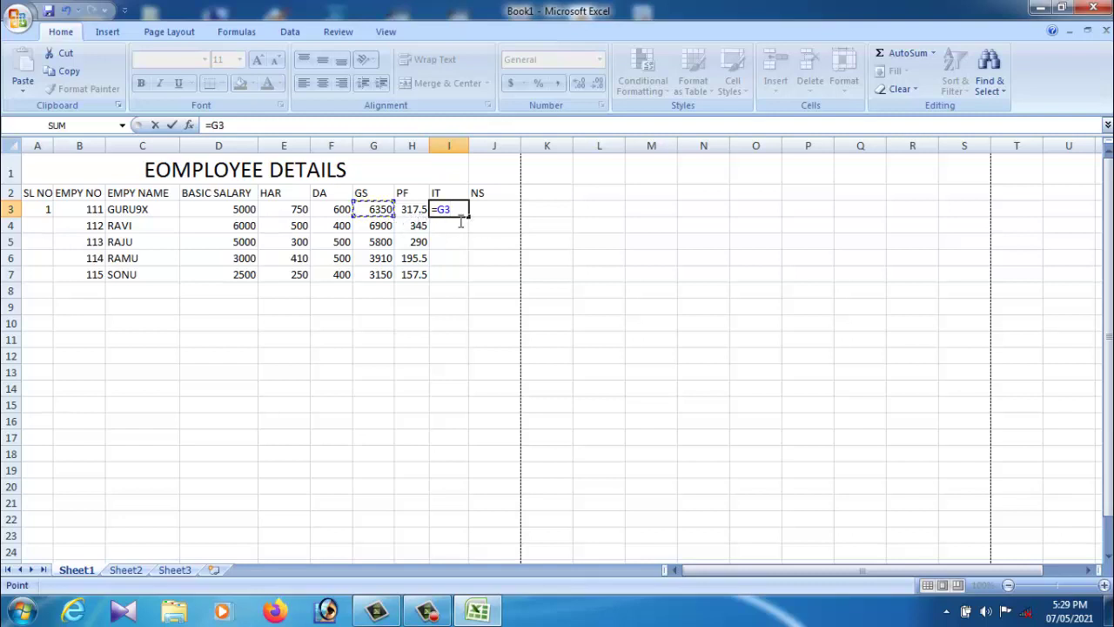
text(*)
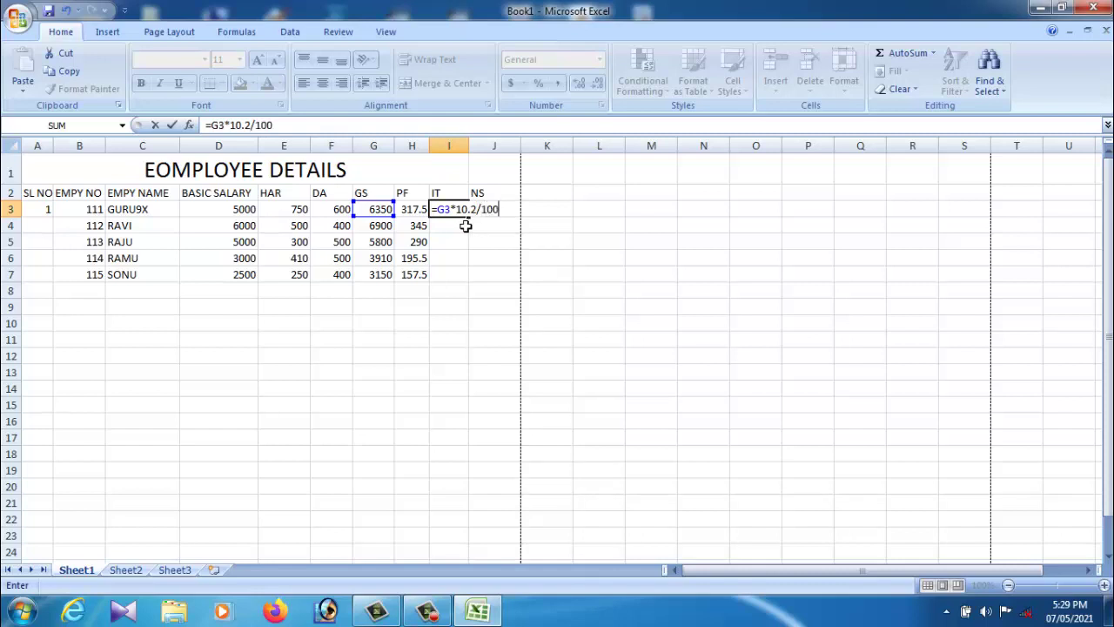
key(Return)
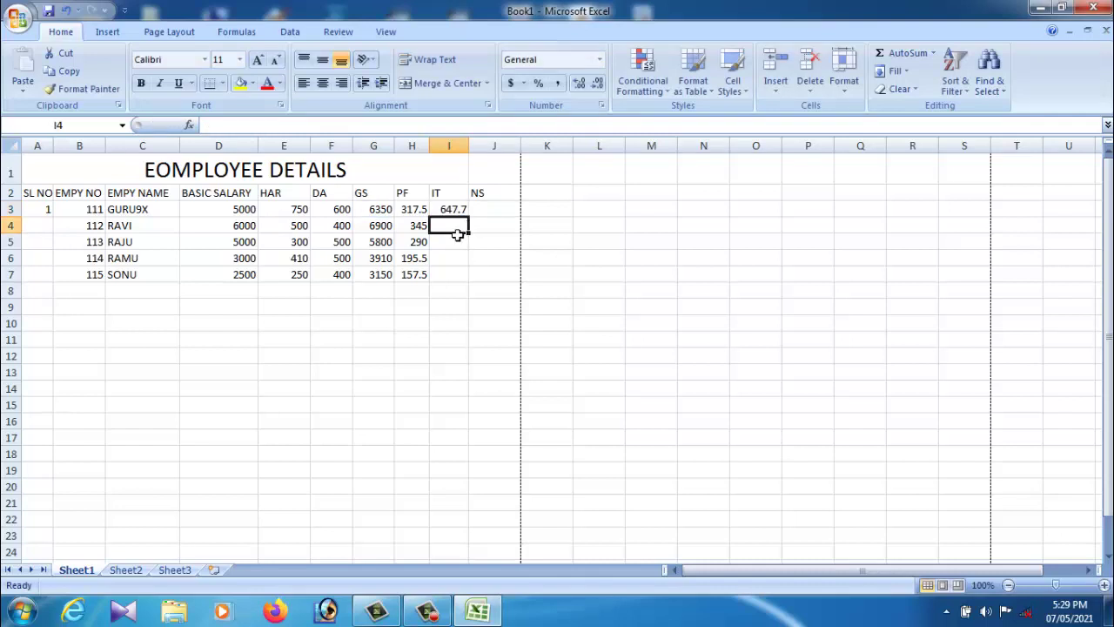
Enter =G4*10/100 in I4 and fill it down to I7.
text(=)
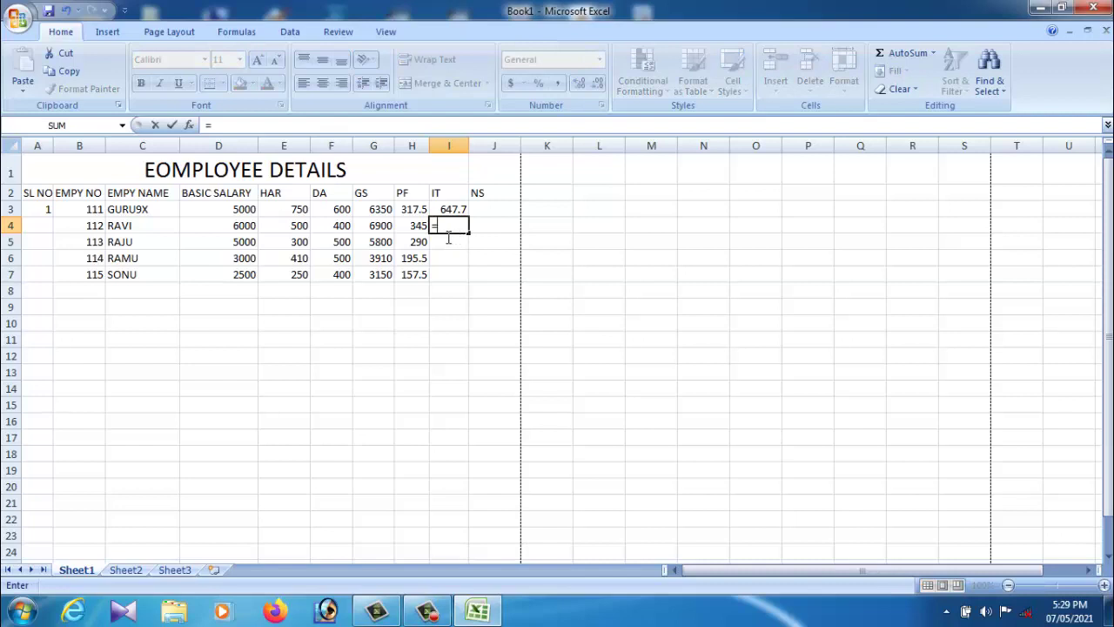
click(383, 230)
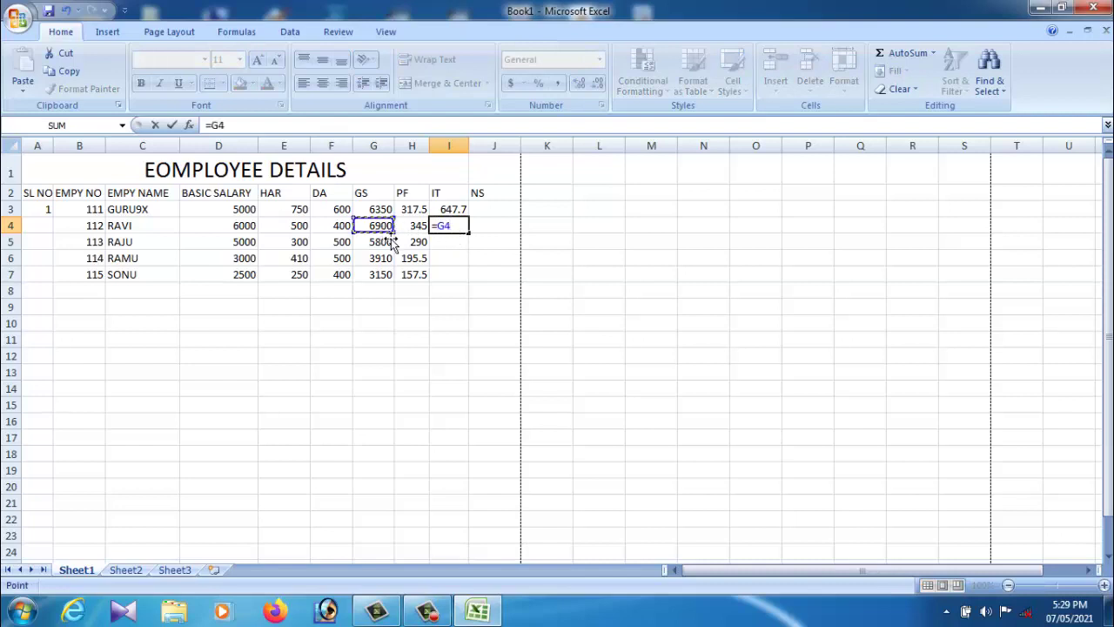
text(*10/)
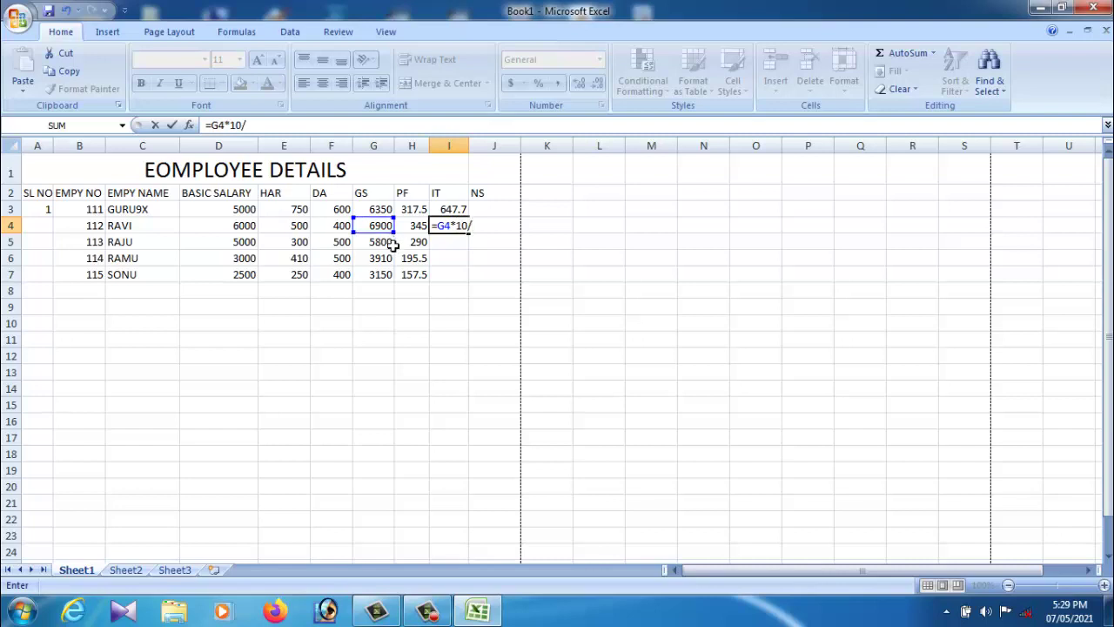
text(100)
key(Return)
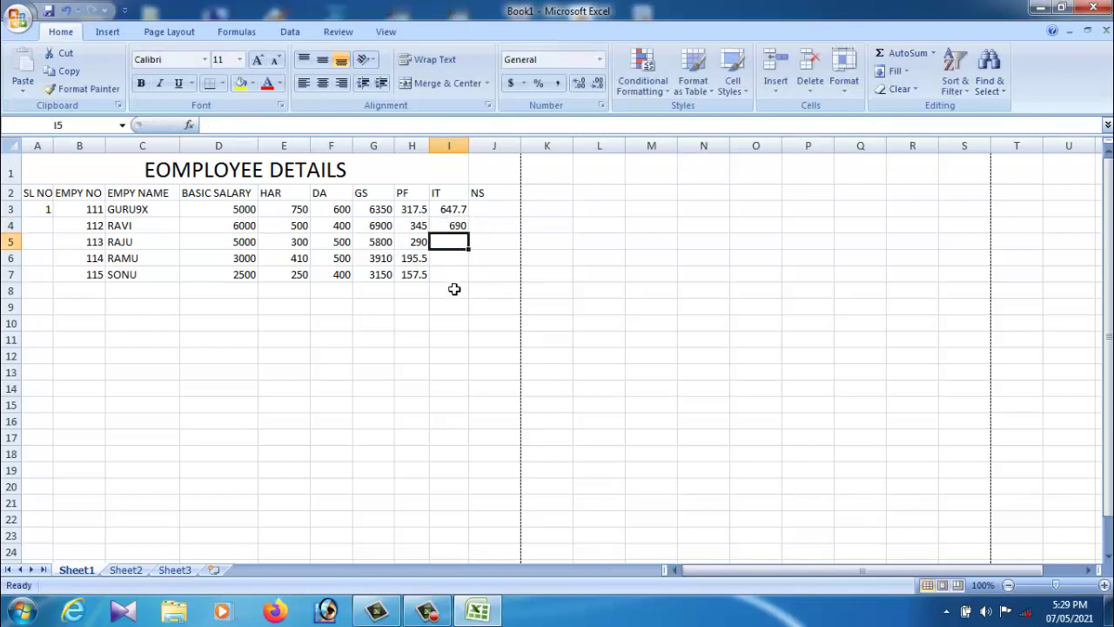
click(460, 230)
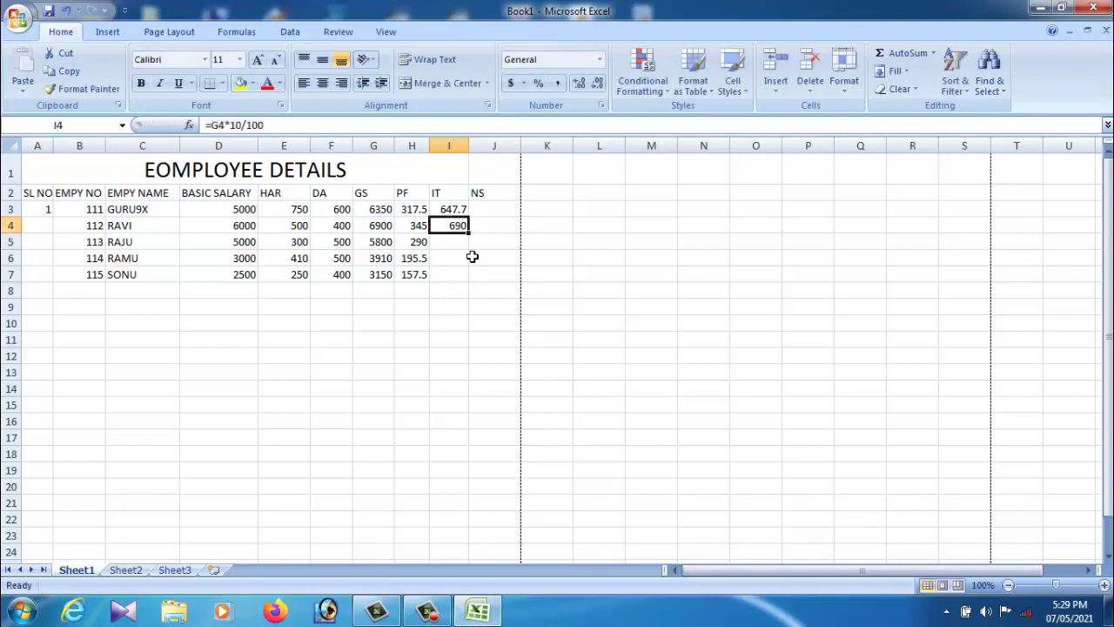
drag(476, 238, 470, 299)
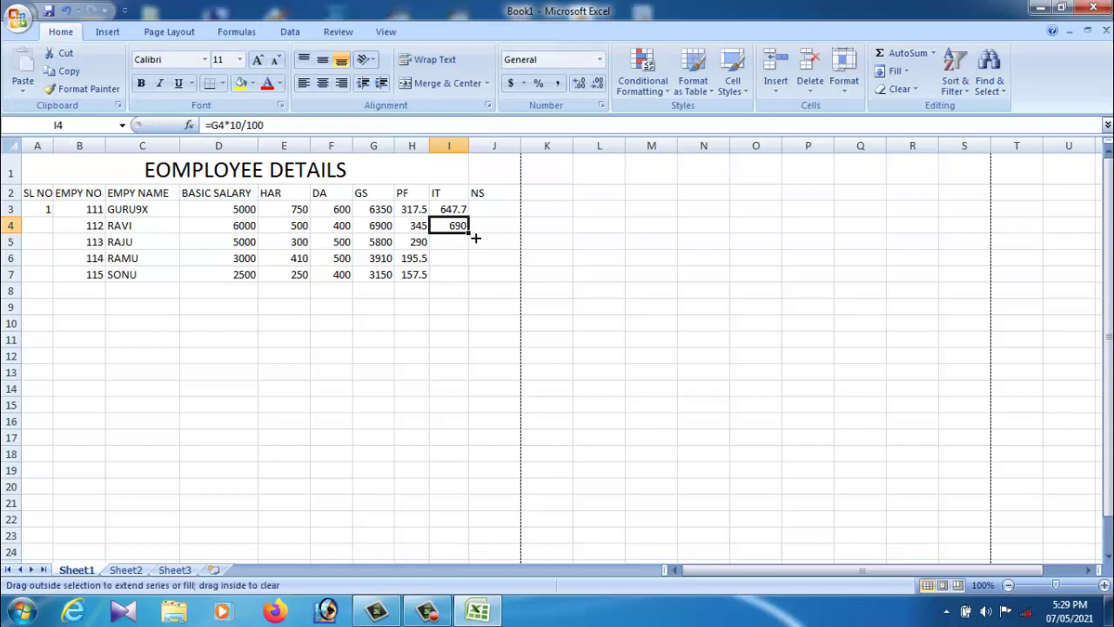
click(463, 296)
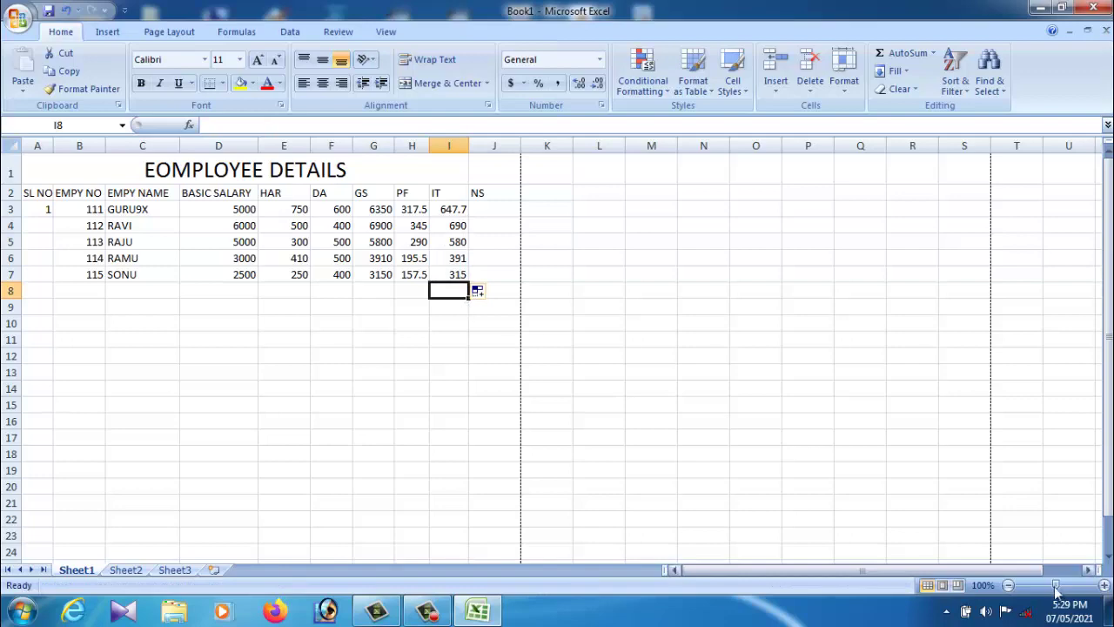
Zoom the sheet to 160% and check the G3, H3 and I3 formulas.
drag(1055, 585, 1063, 586)
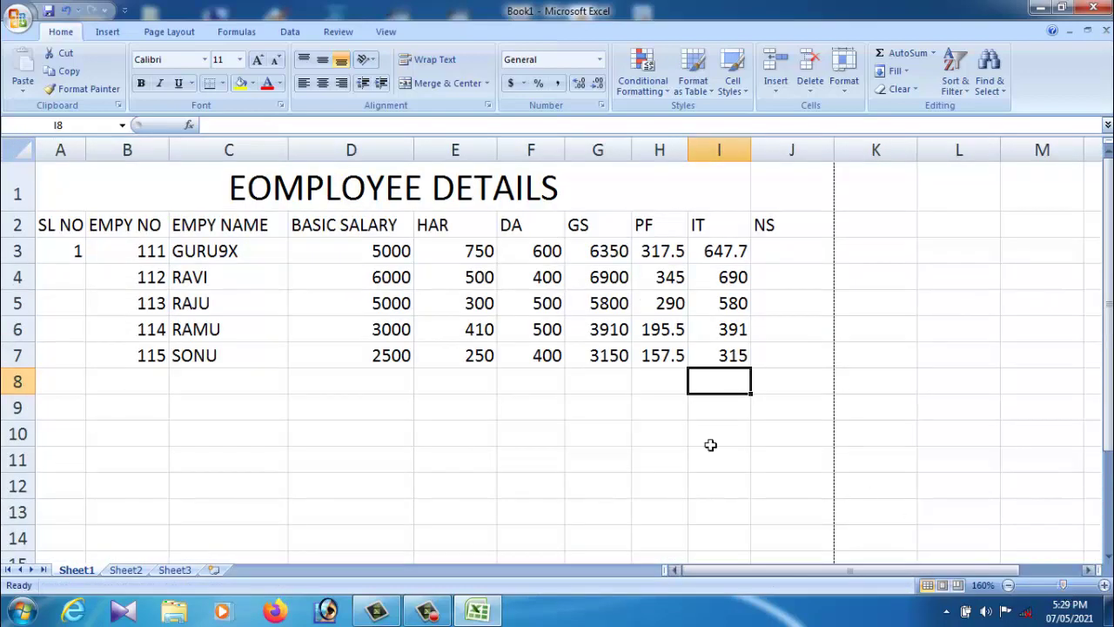
click(784, 260)
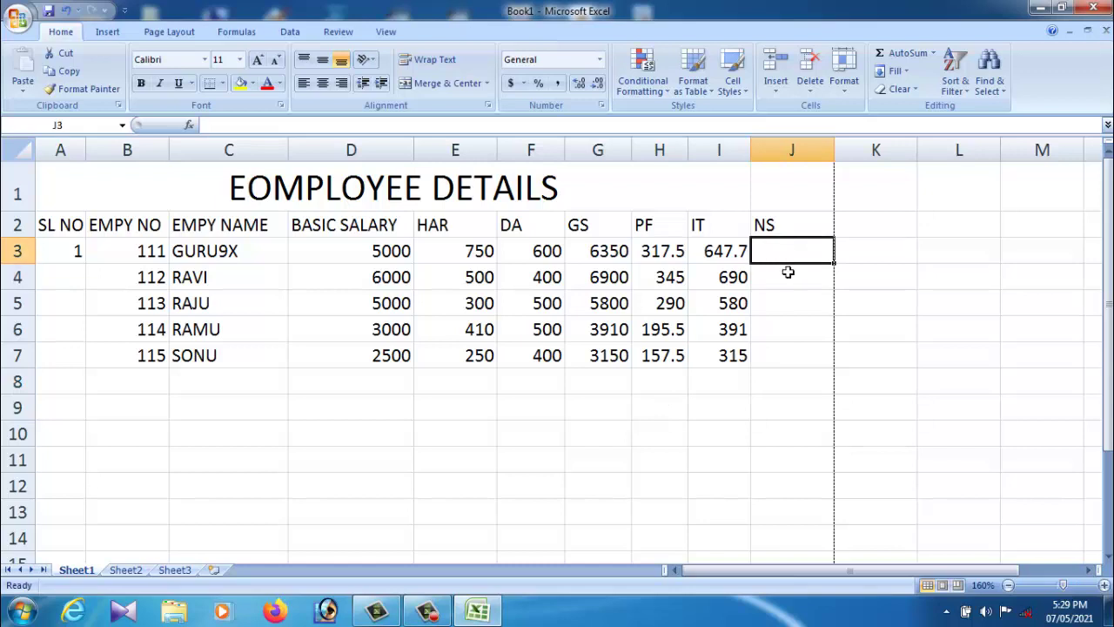
click(788, 274)
click(790, 260)
click(616, 261)
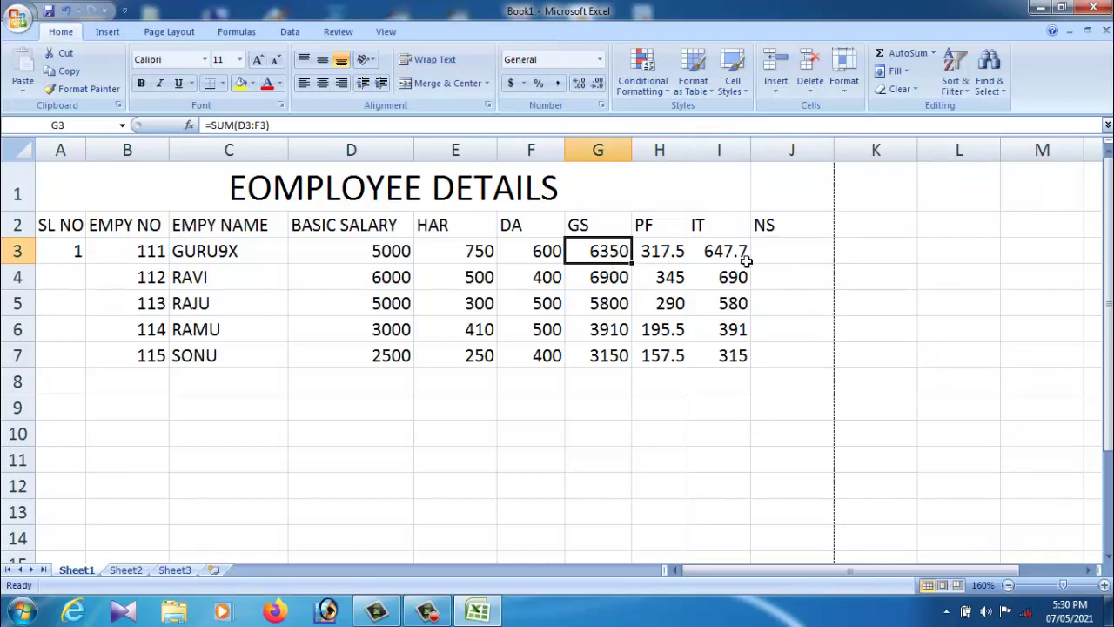
click(666, 261)
click(726, 262)
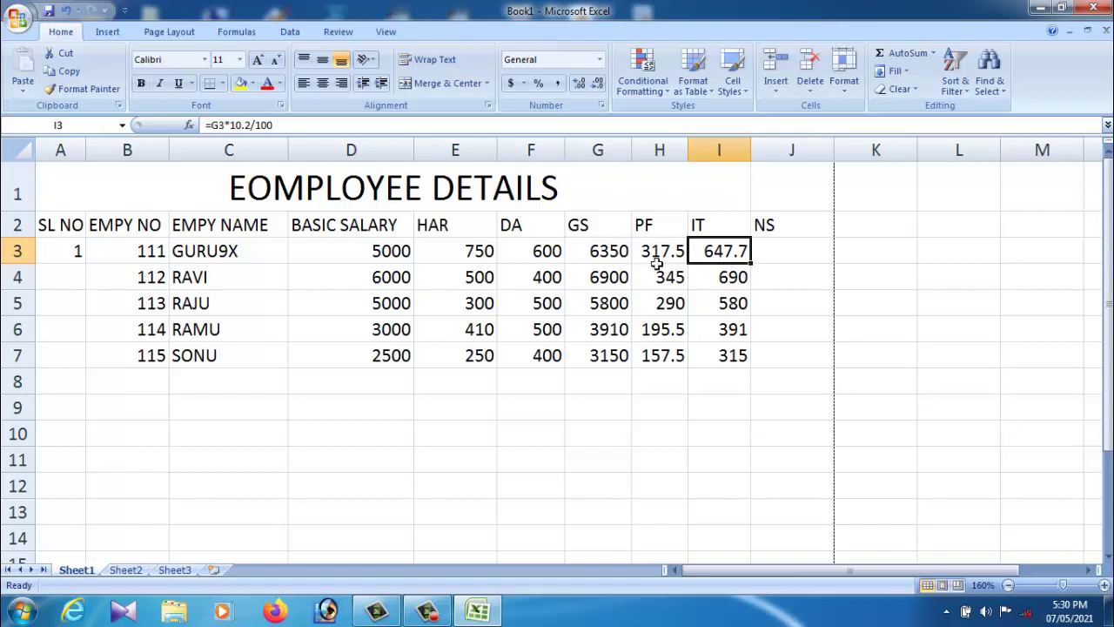
click(806, 257)
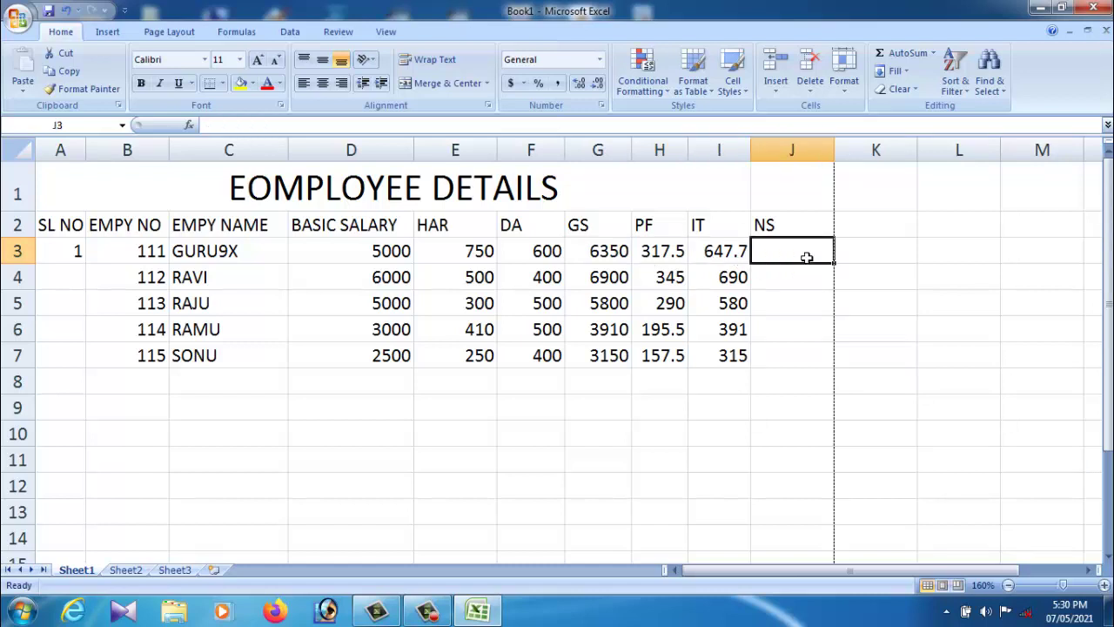
Enter a net salary formula in J3 subtracting PF and IT from GS.
text(=)
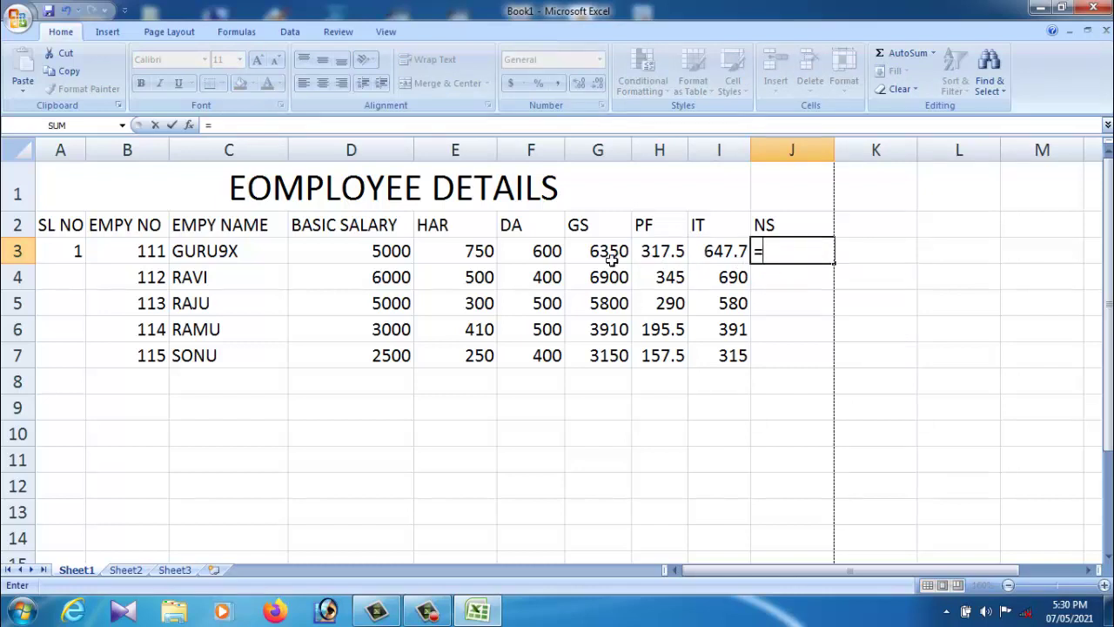
click(612, 257)
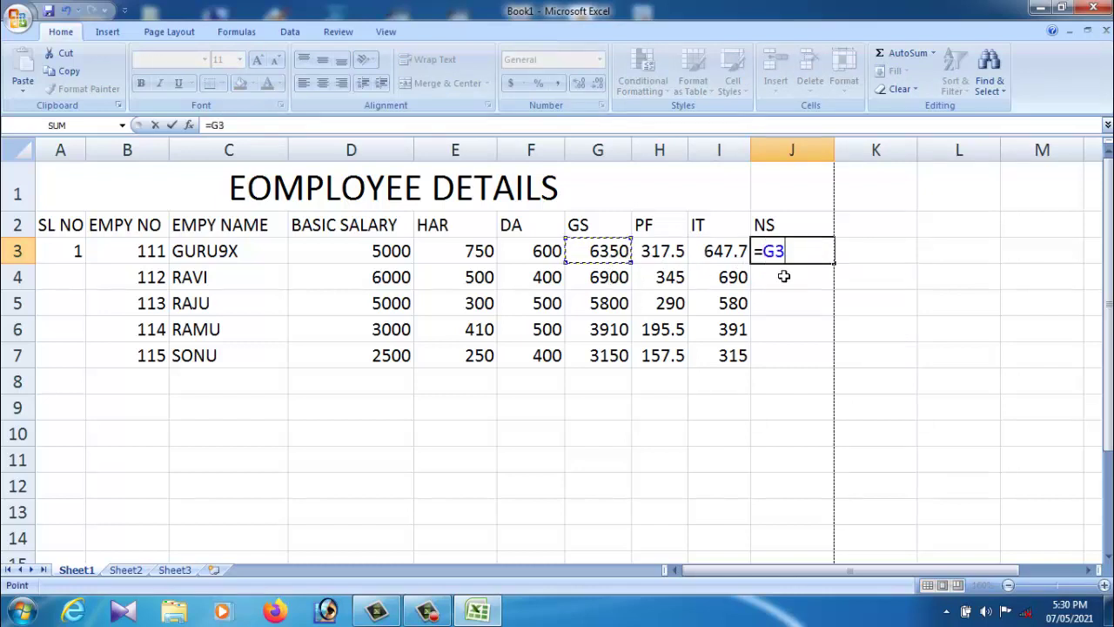
text(-)
click(672, 259)
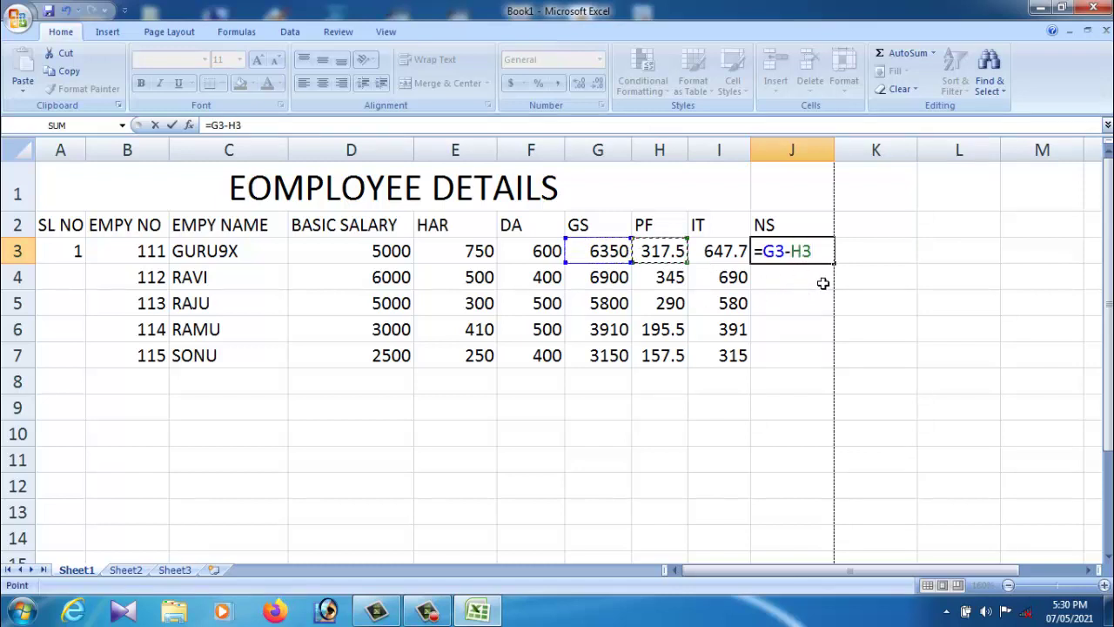
text(-)
click(728, 262)
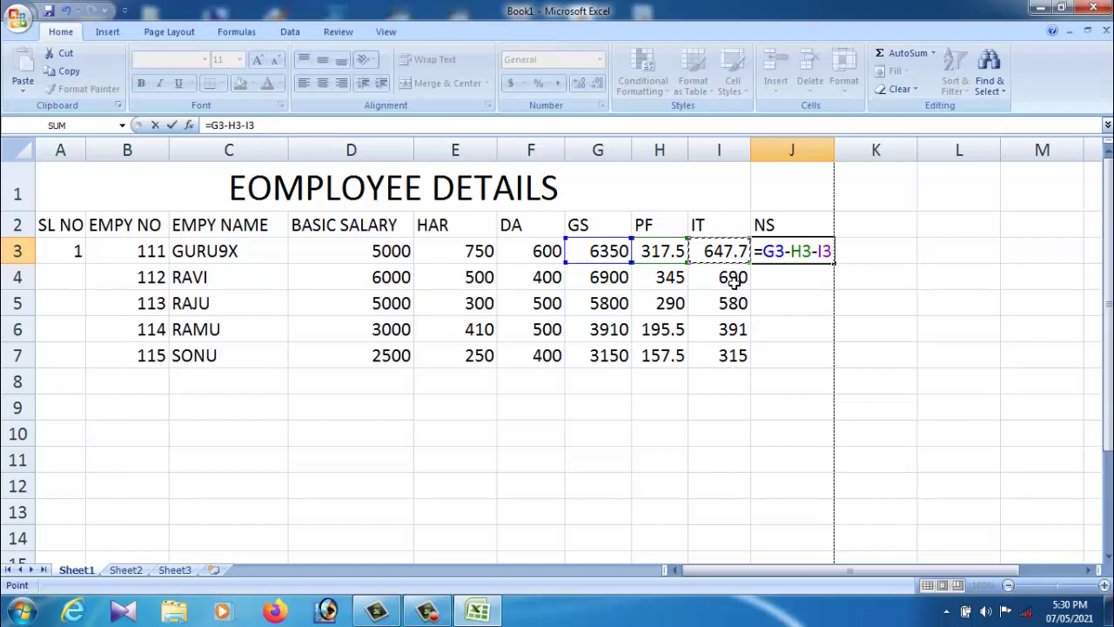
click(805, 289)
click(809, 257)
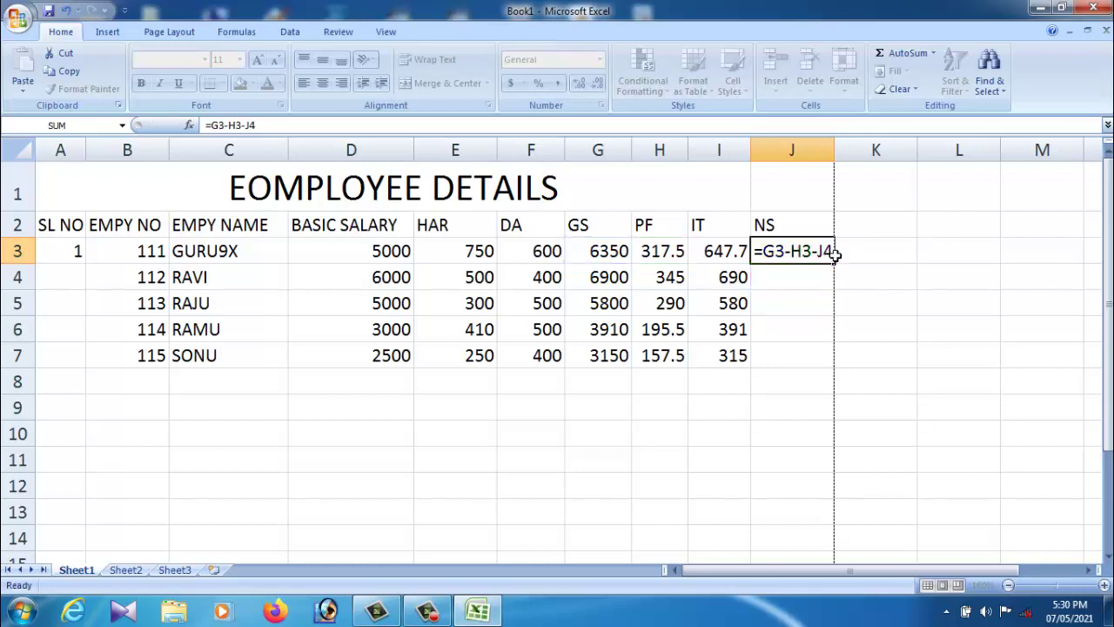
key(Return)
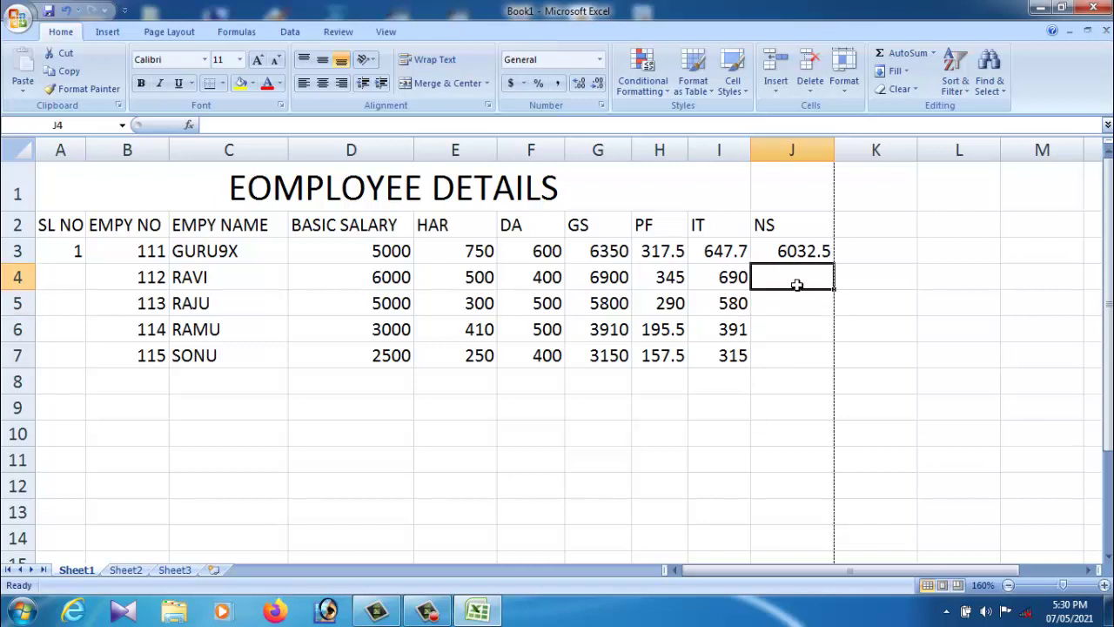
Enter =G4-H4-I4 in J4 for the second net salary.
text(=)
click(612, 282)
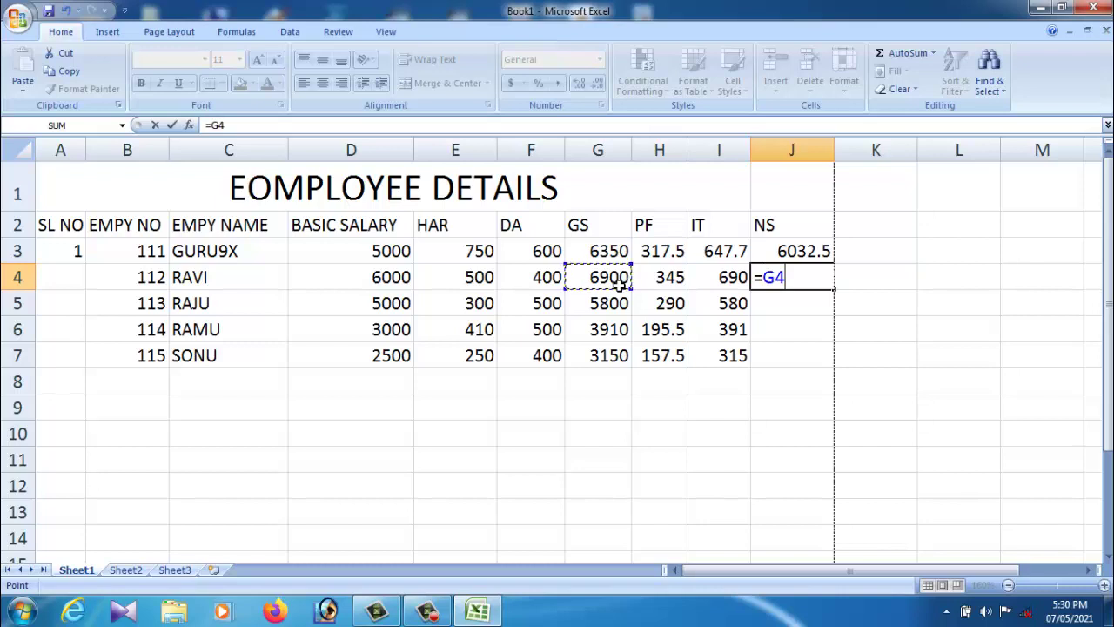
text(-)
click(670, 287)
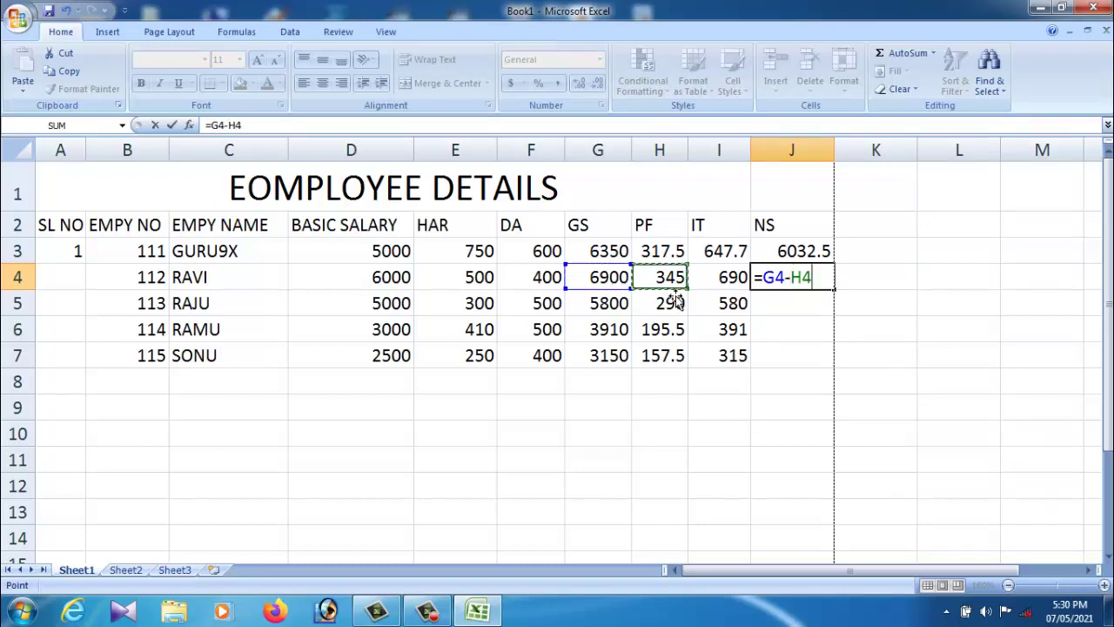
text(-)
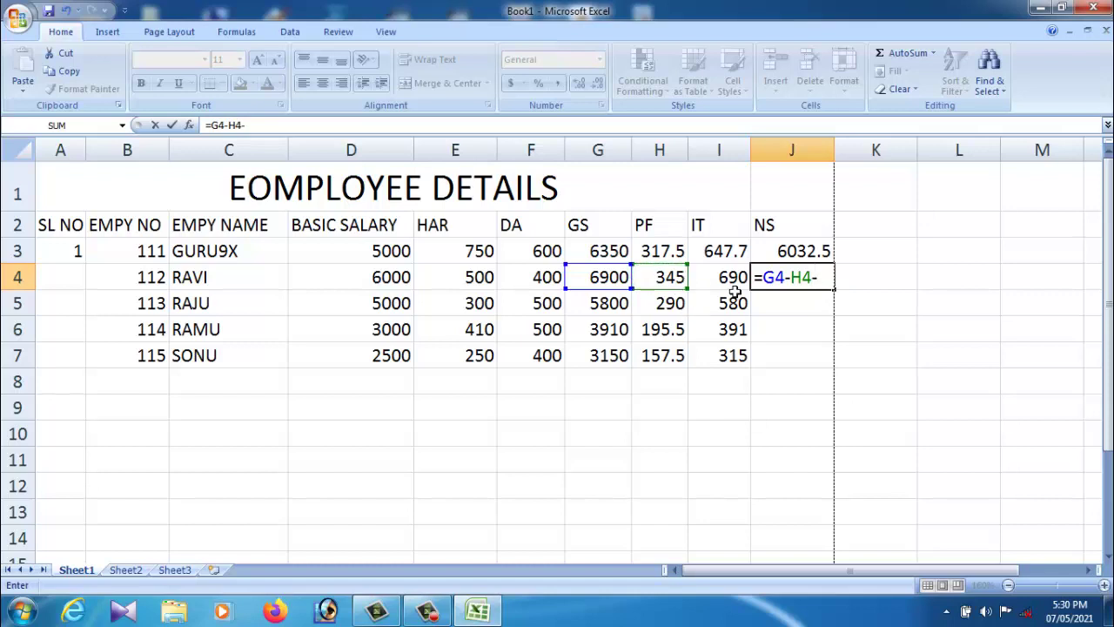
click(730, 285)
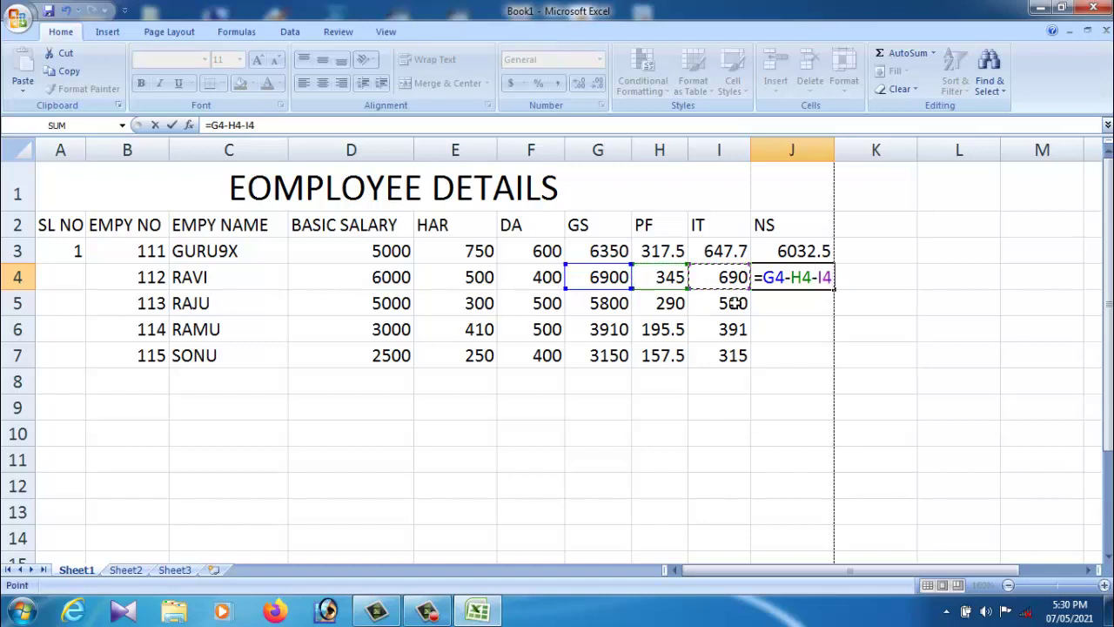
key(Return)
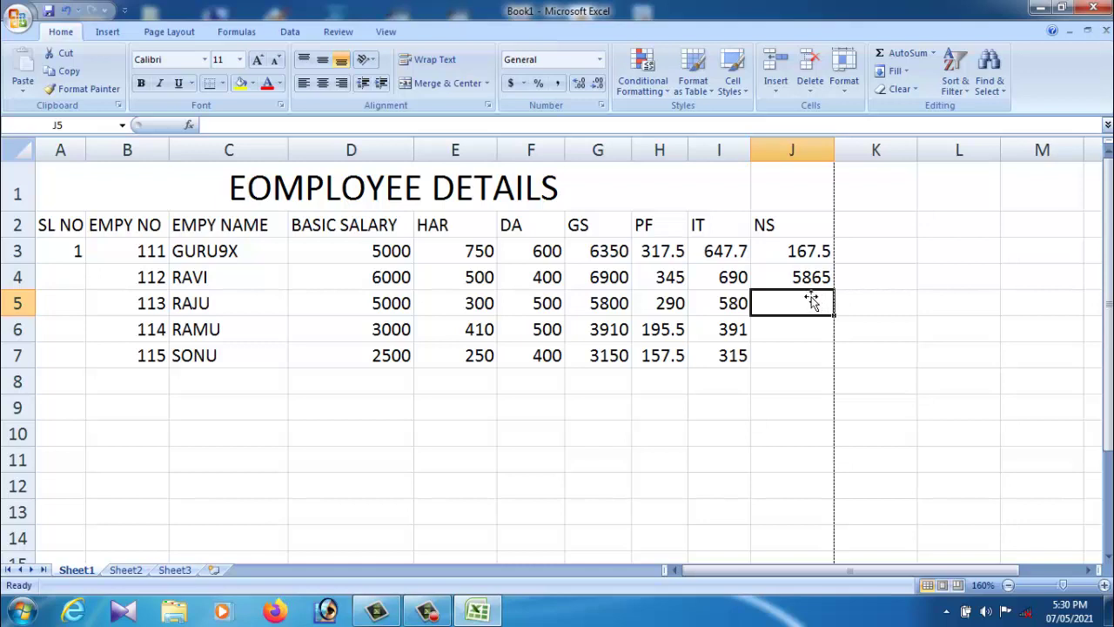
Fill the J4 net salary formula down to J7.
click(809, 285)
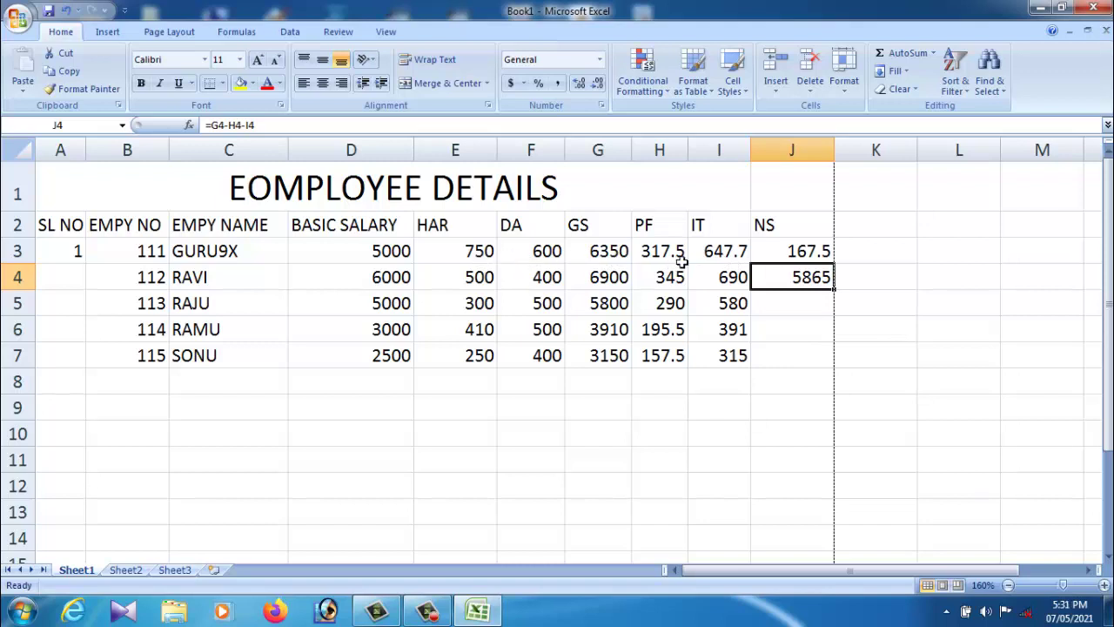
click(805, 298)
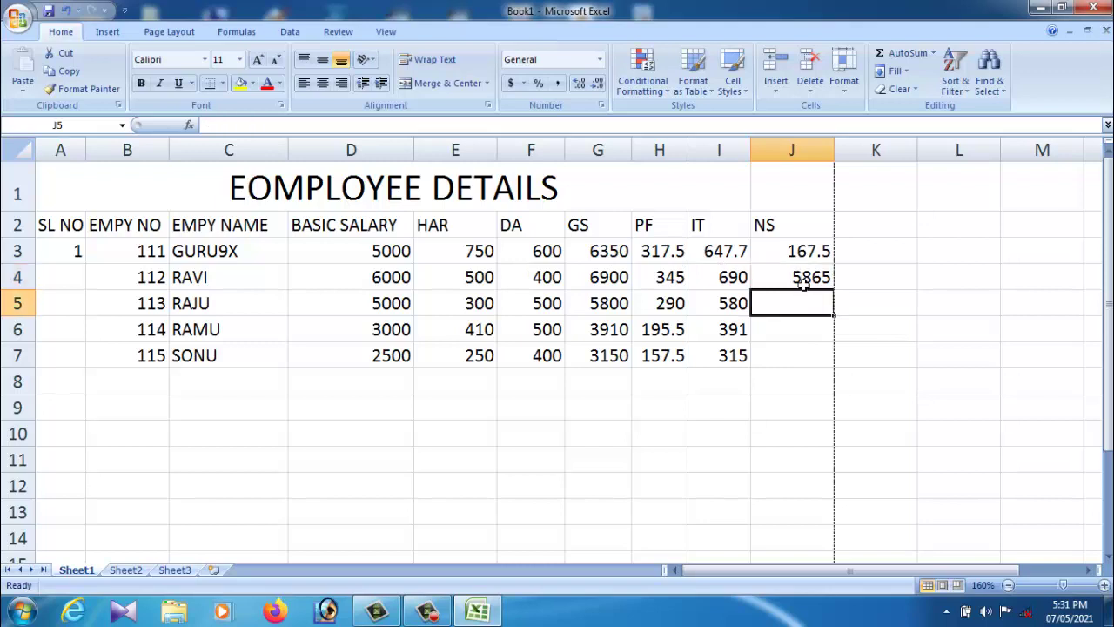
key(Up)
drag(833, 290, 839, 369)
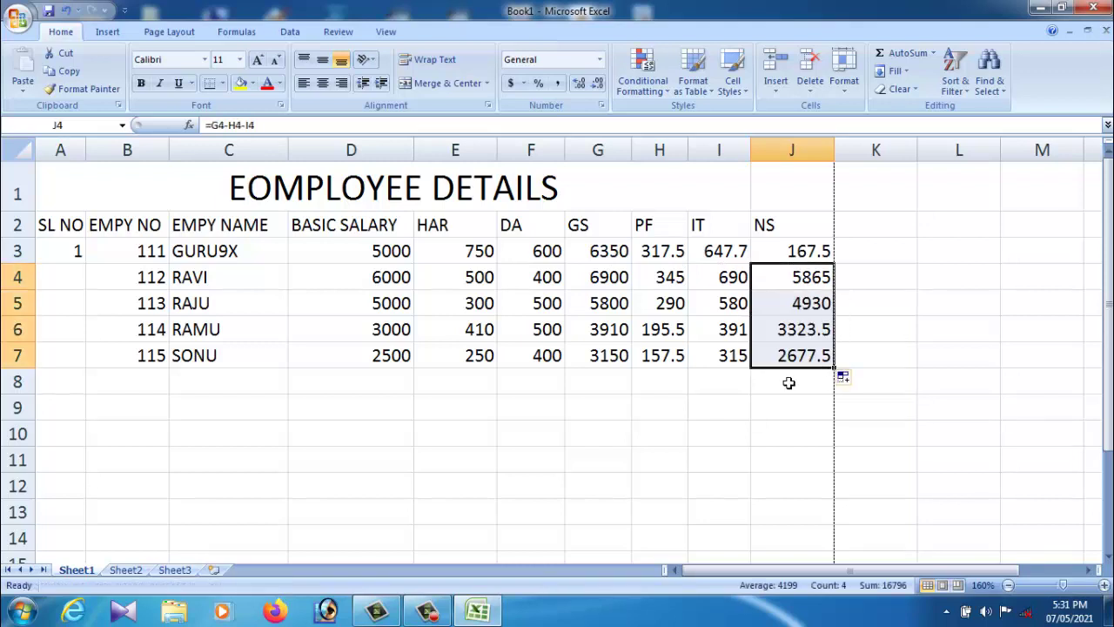
click(788, 383)
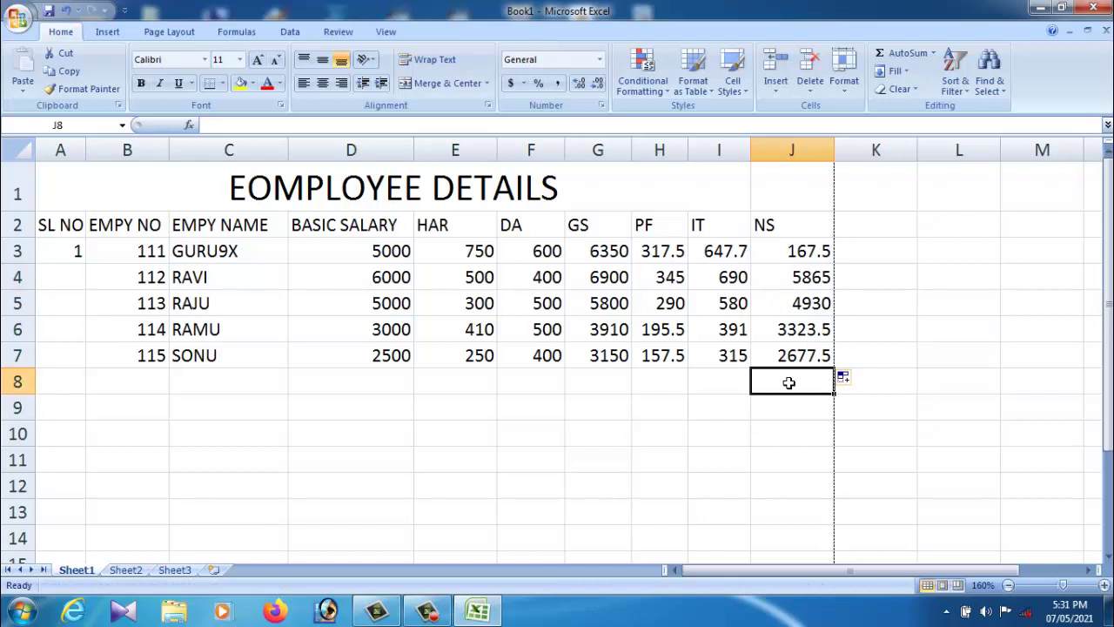
click(516, 464)
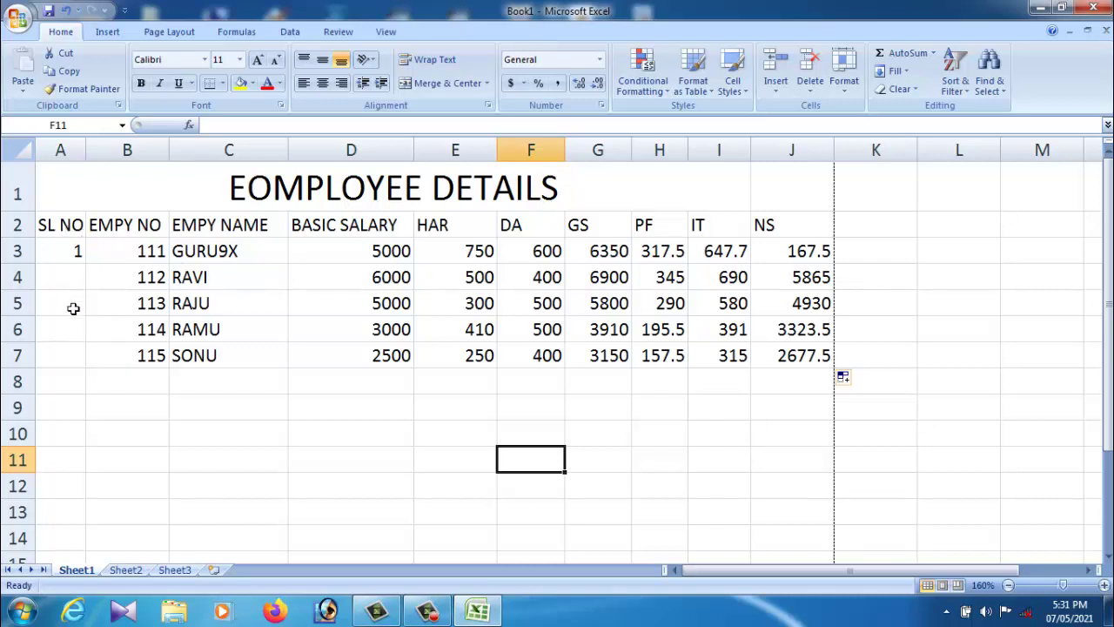
Apply All Borders to the table range A1:J7.
drag(45, 193, 789, 367)
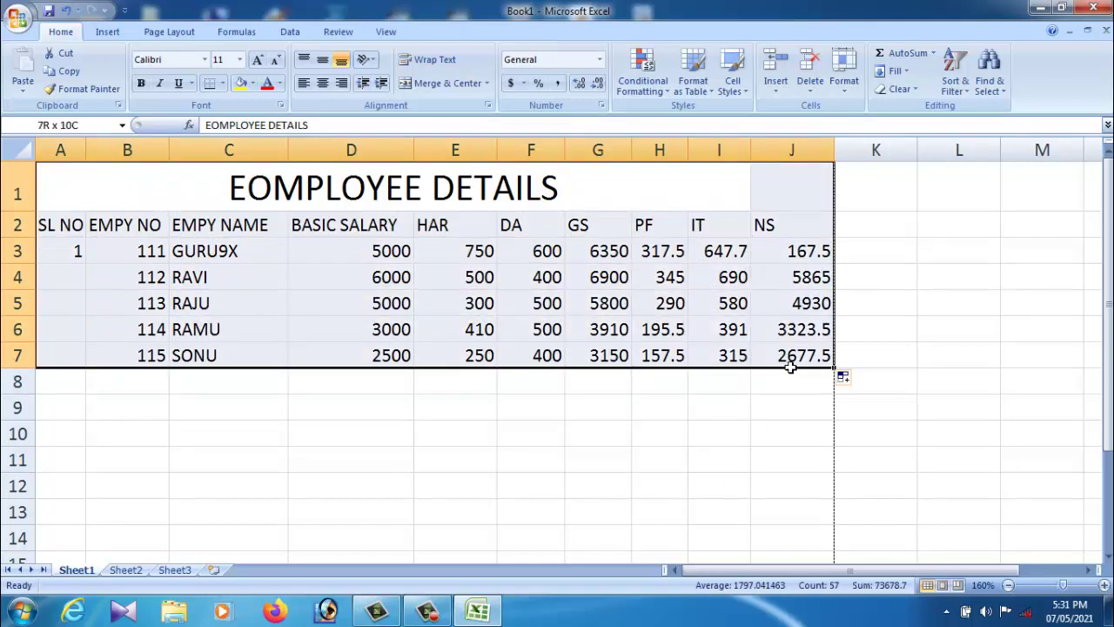
click(223, 84)
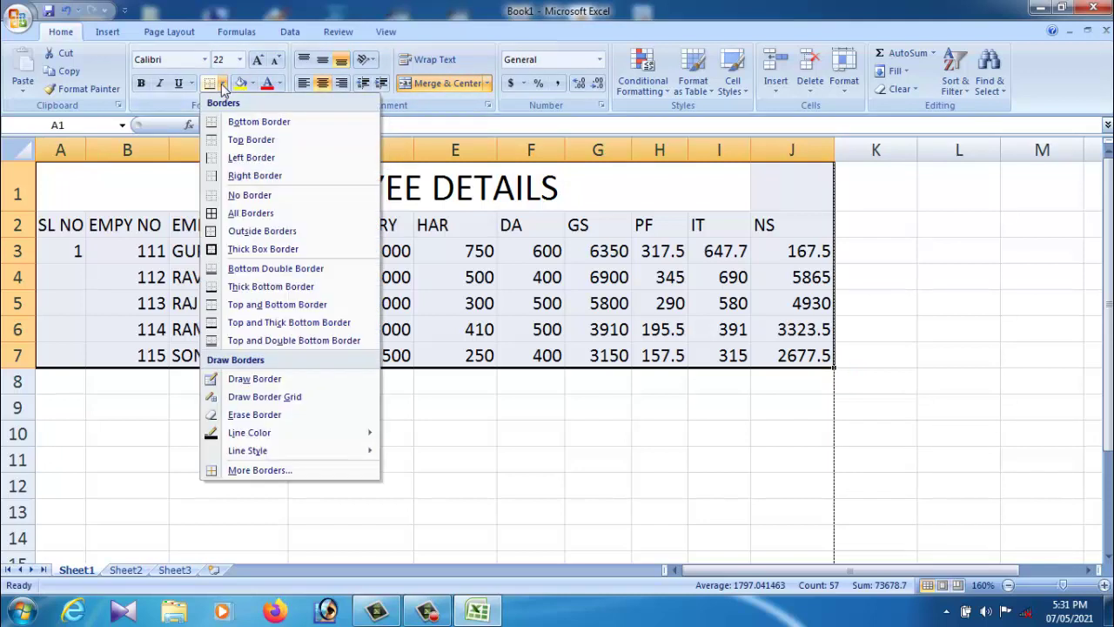
click(247, 217)
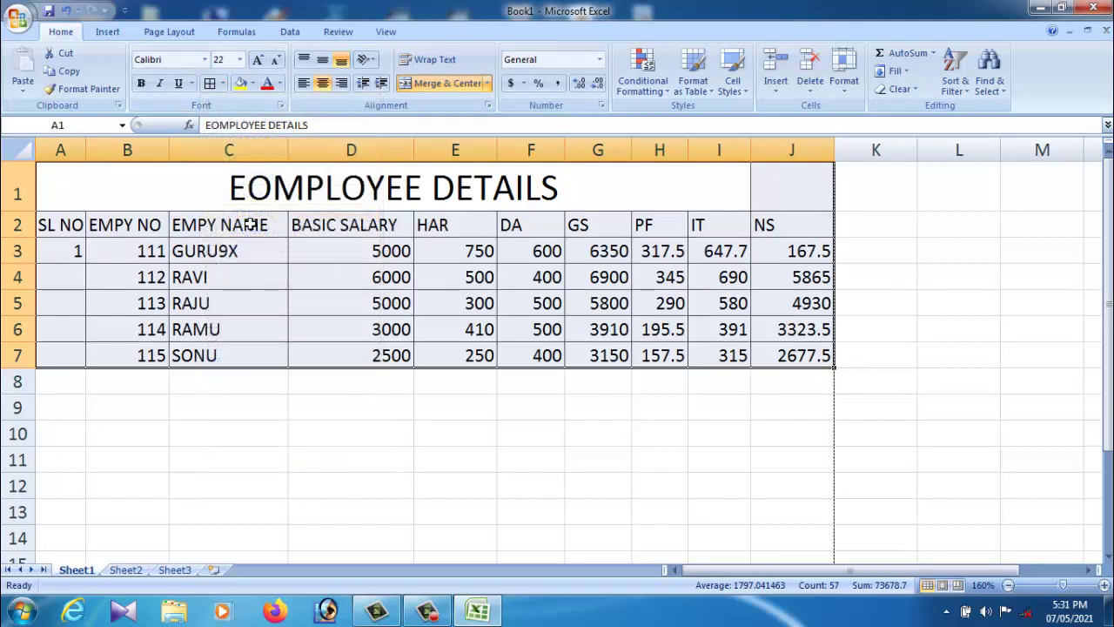
click(400, 416)
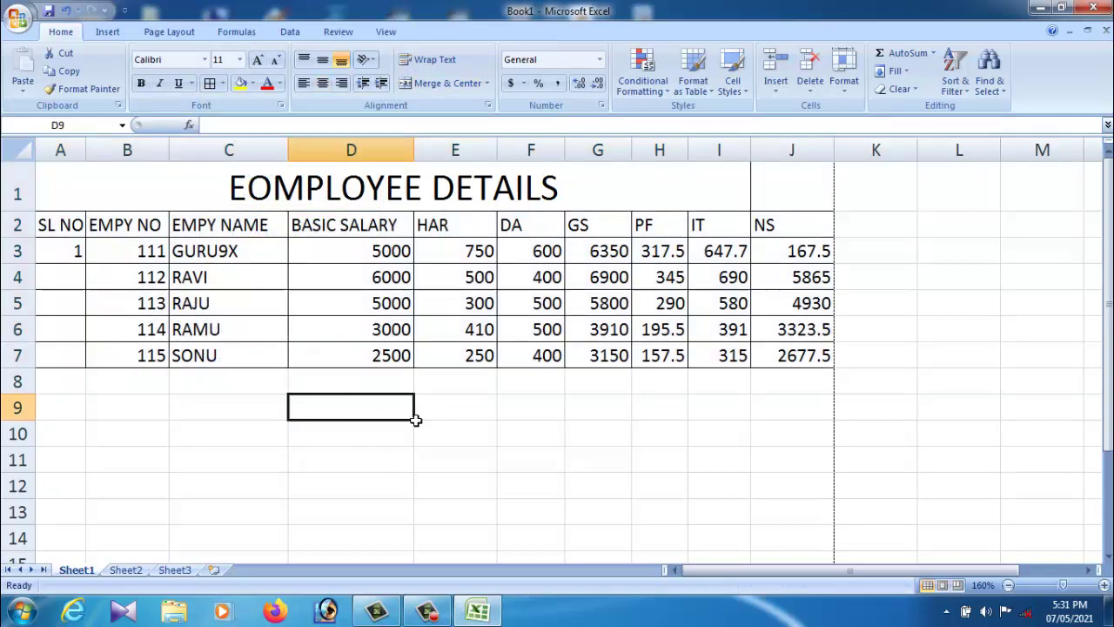
click(664, 445)
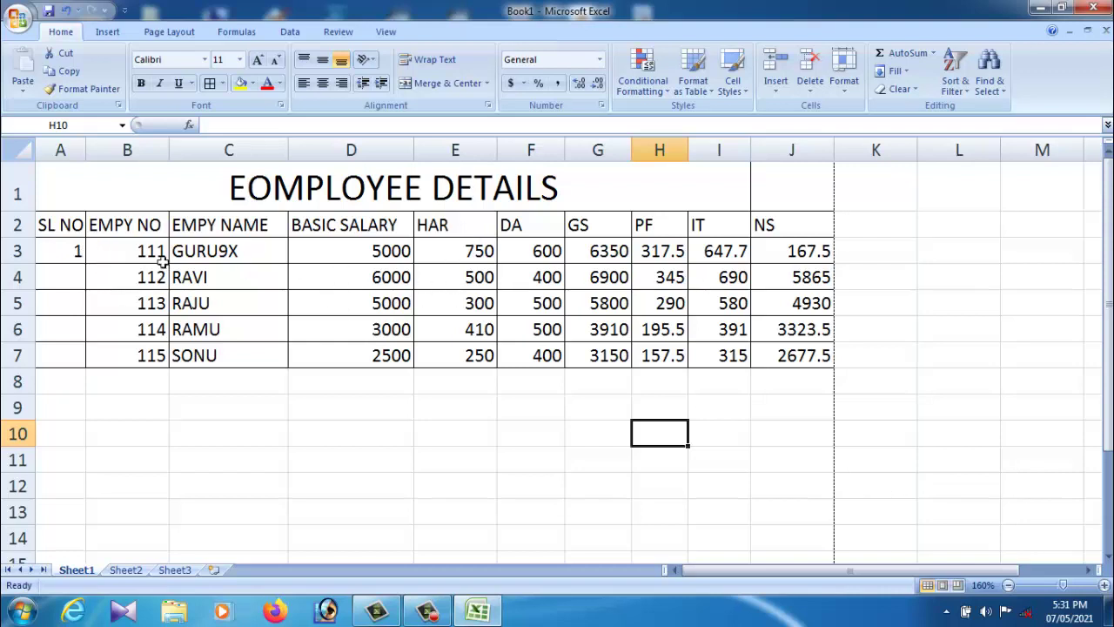
Left-align the headers and data in A2:J7.
mouse_move(62, 228)
mouse_down()
mouse_move(82, 260)
mouse_move(781, 377)
mouse_up()
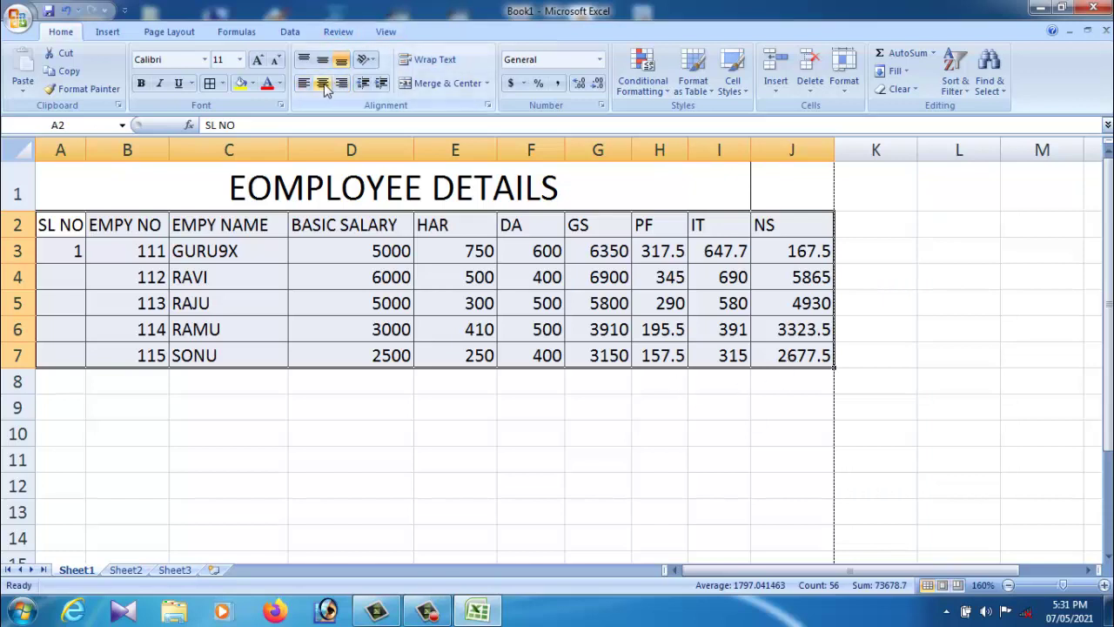
click(304, 85)
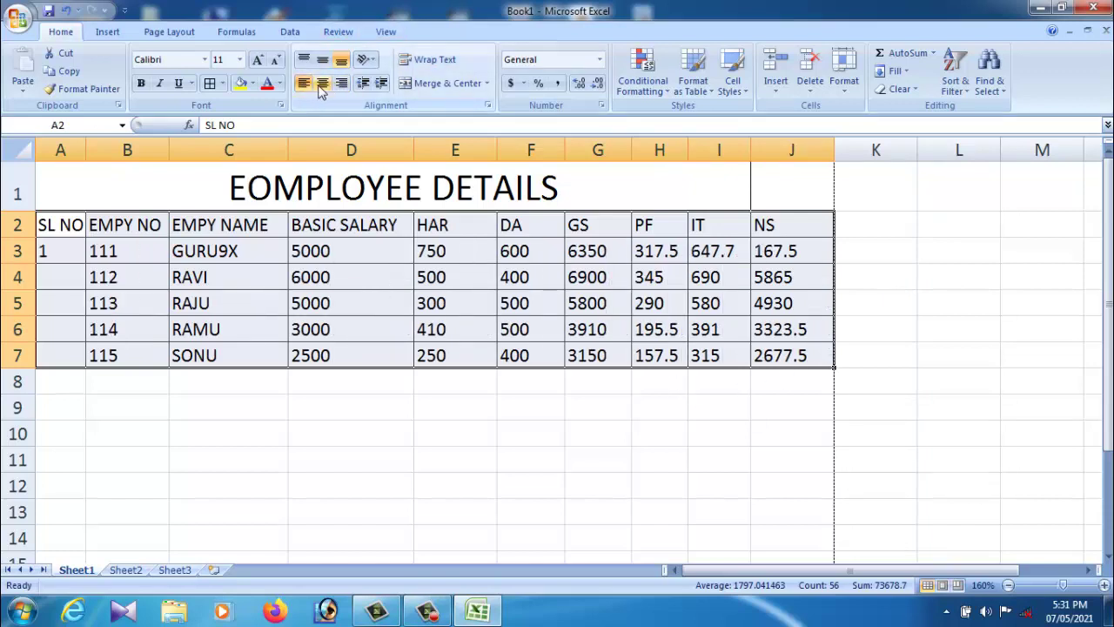
click(322, 85)
click(341, 85)
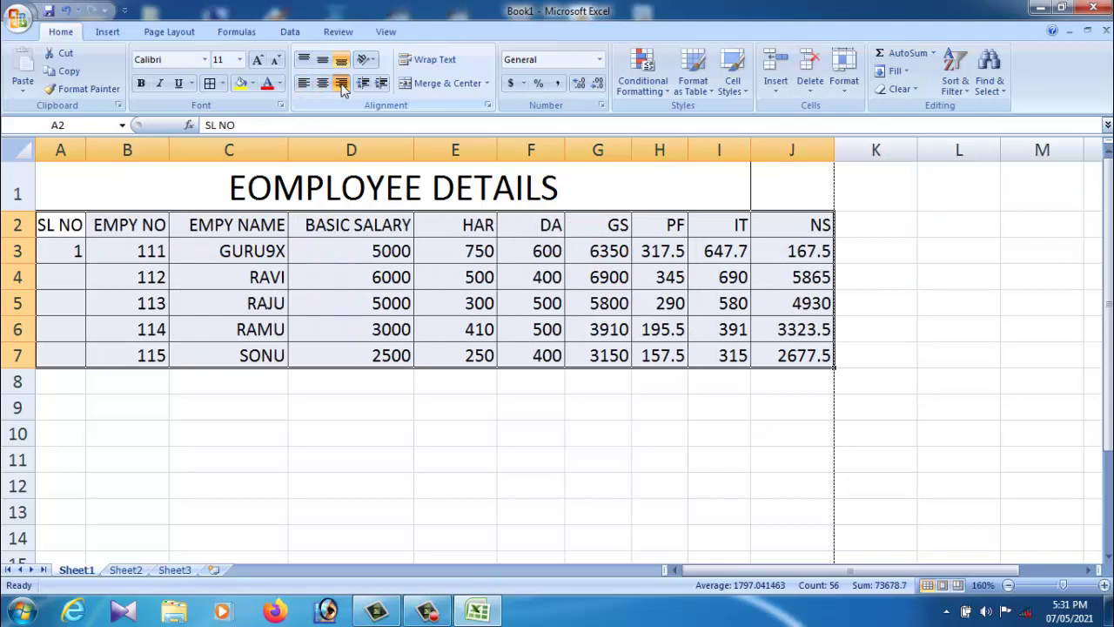
click(322, 85)
click(304, 85)
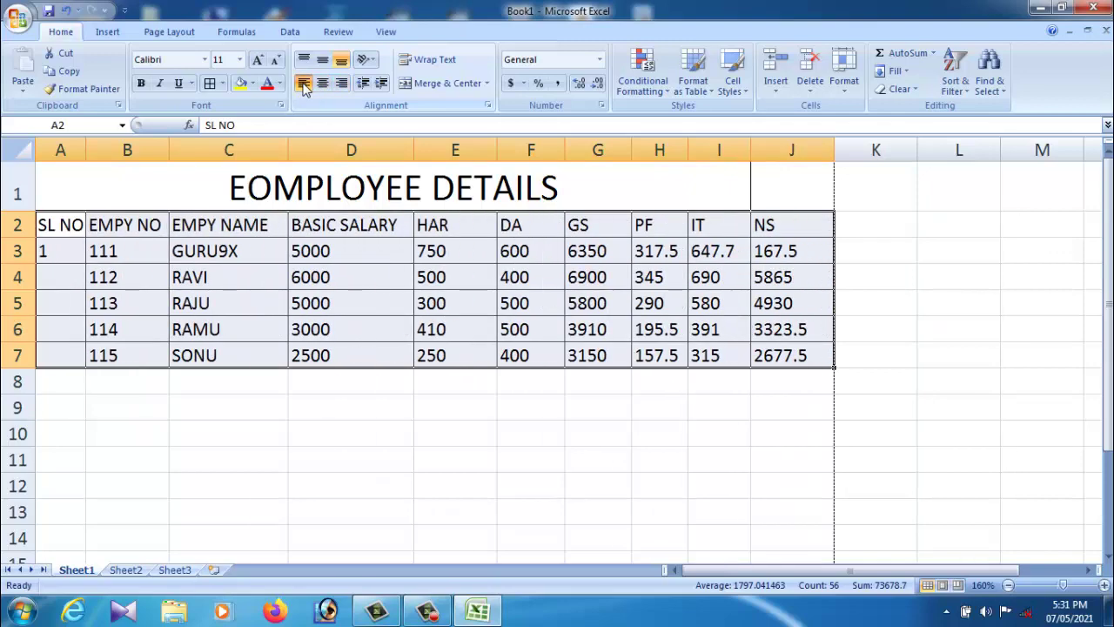
click(338, 275)
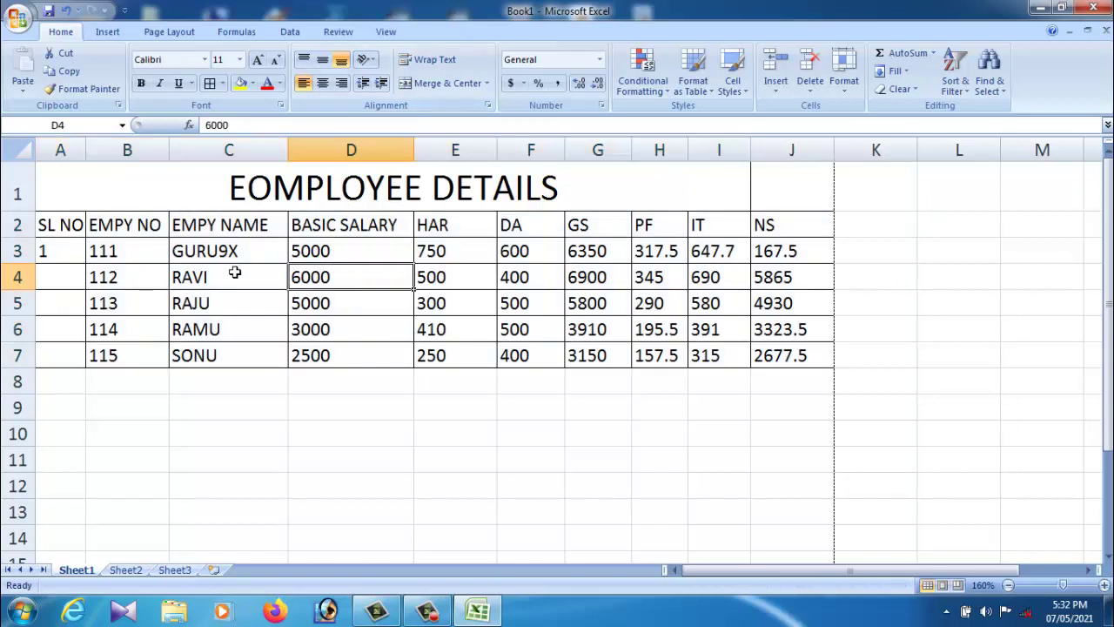
Make the EOMPLOYEE DETAILS title text red and bold.
click(260, 202)
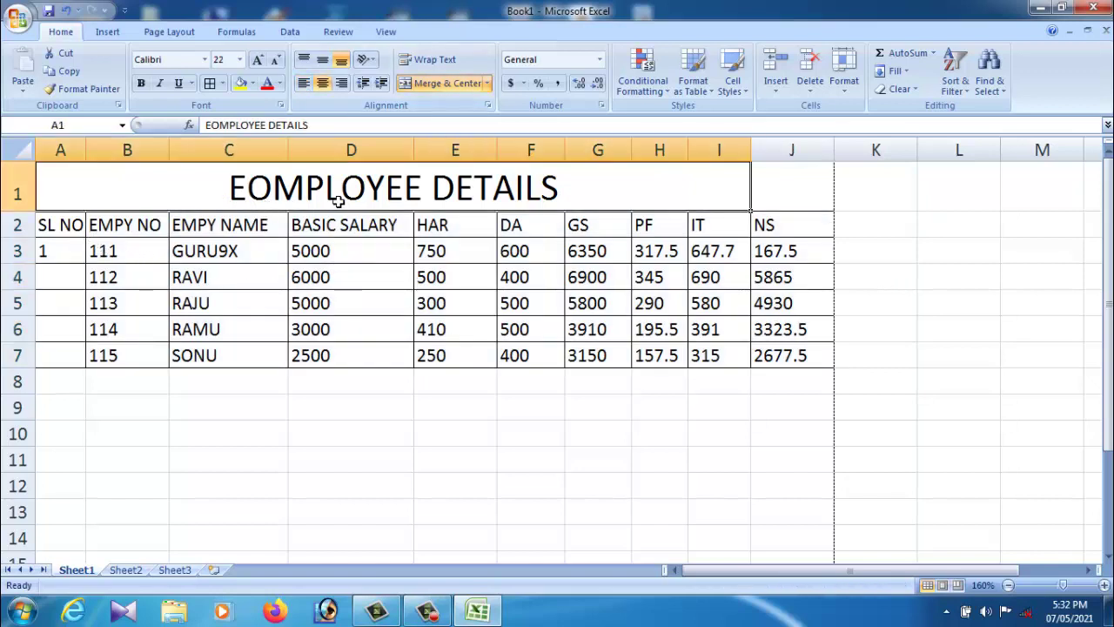
double_click(572, 199)
drag(572, 199, 203, 202)
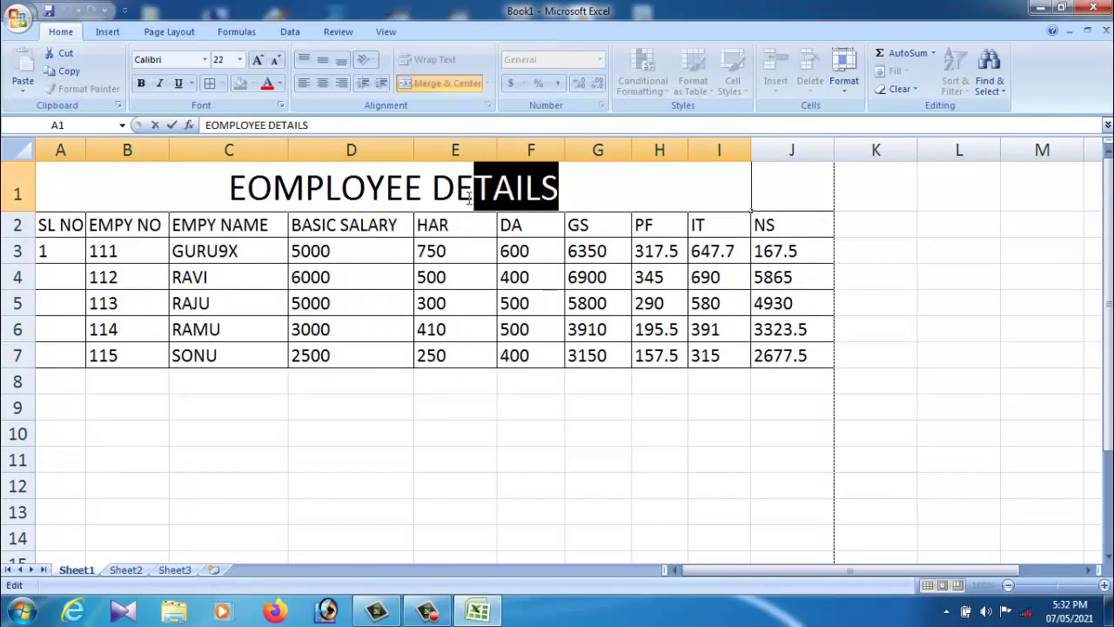
click(279, 83)
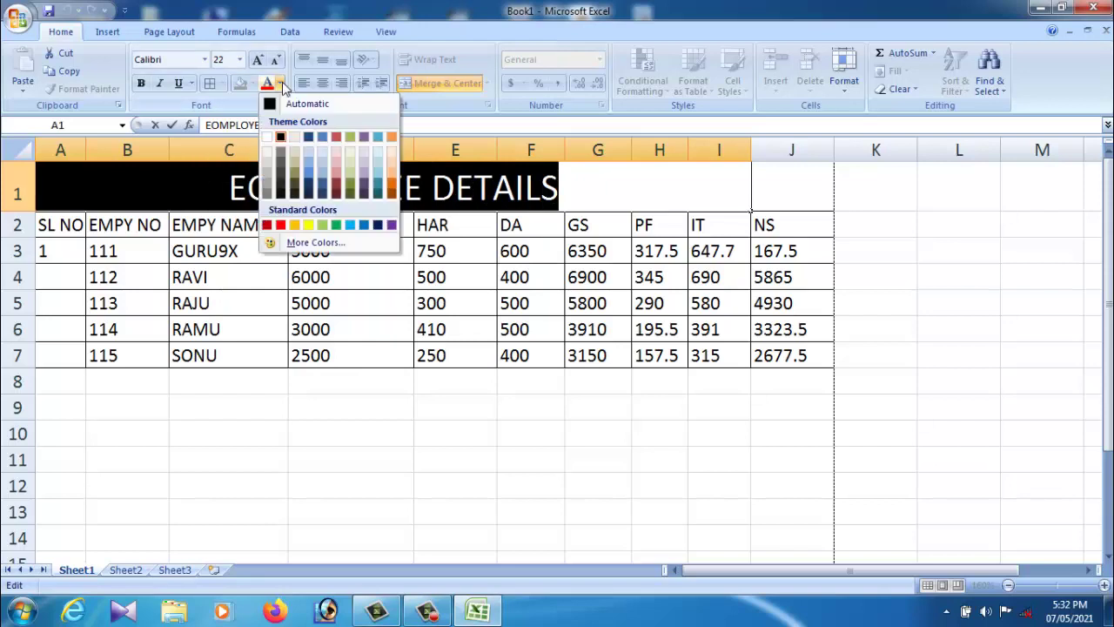
click(280, 225)
click(140, 82)
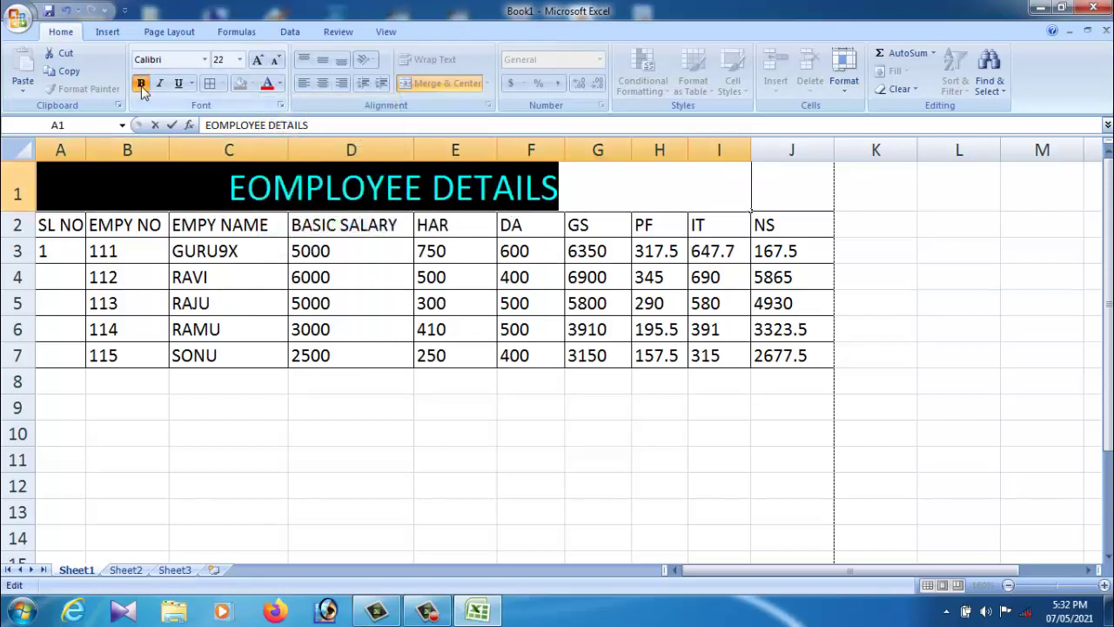
click(572, 203)
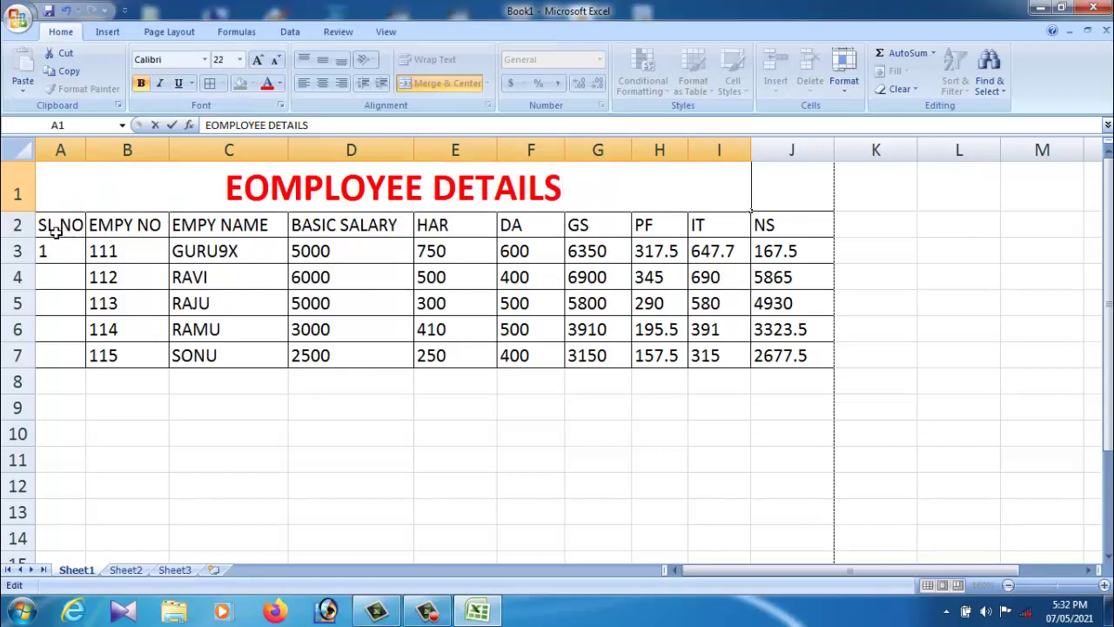
Make the row 2 column headers in A2:J2 bold and red.
drag(57, 228, 758, 228)
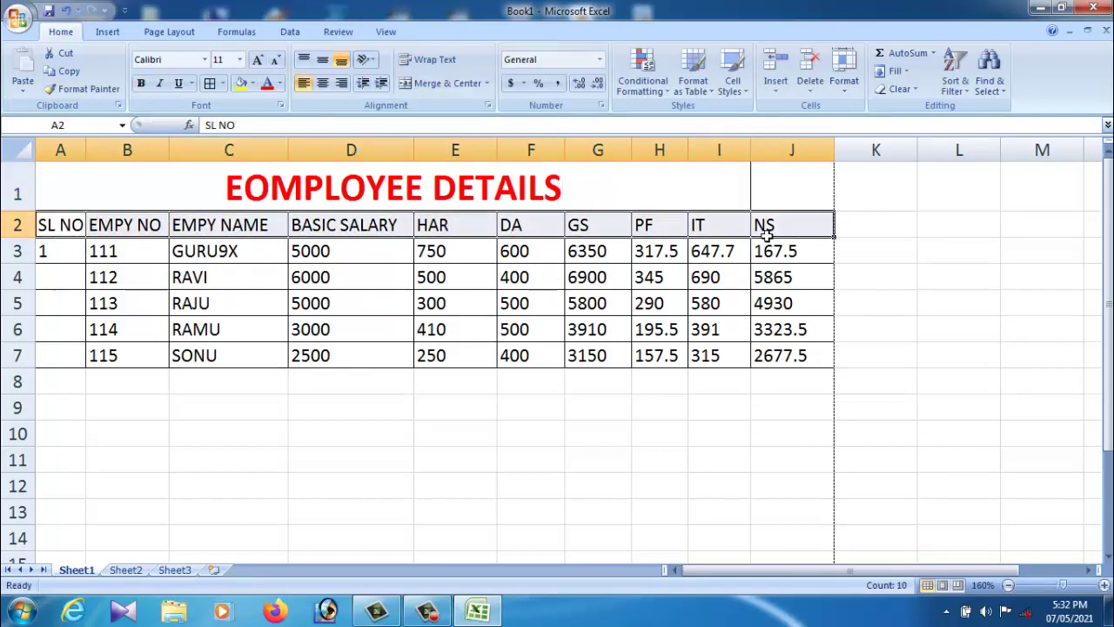
click(142, 85)
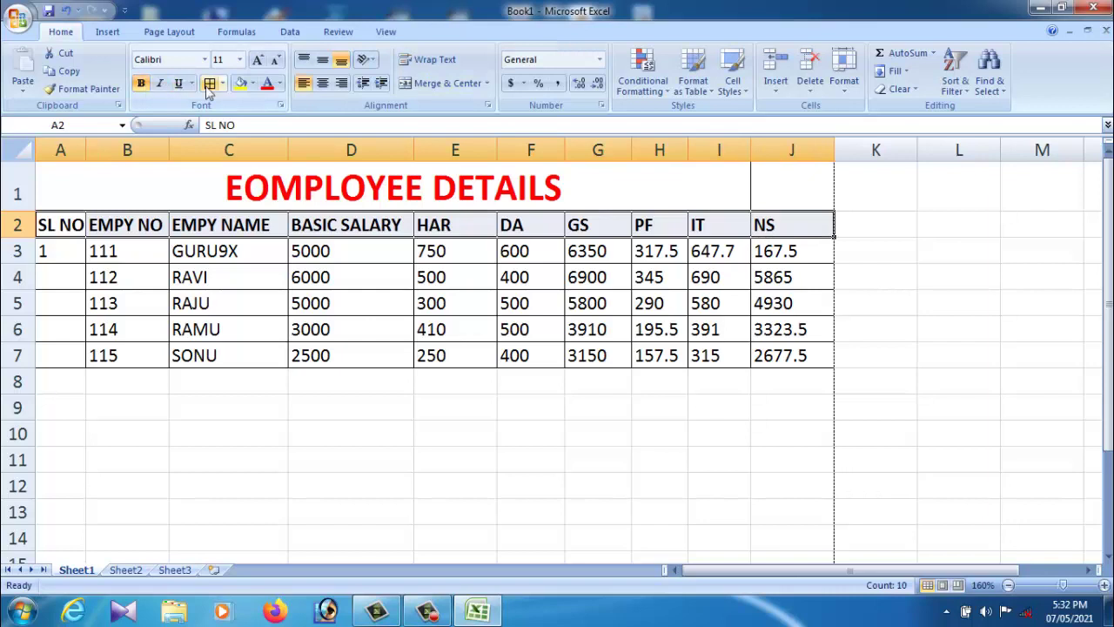
click(279, 85)
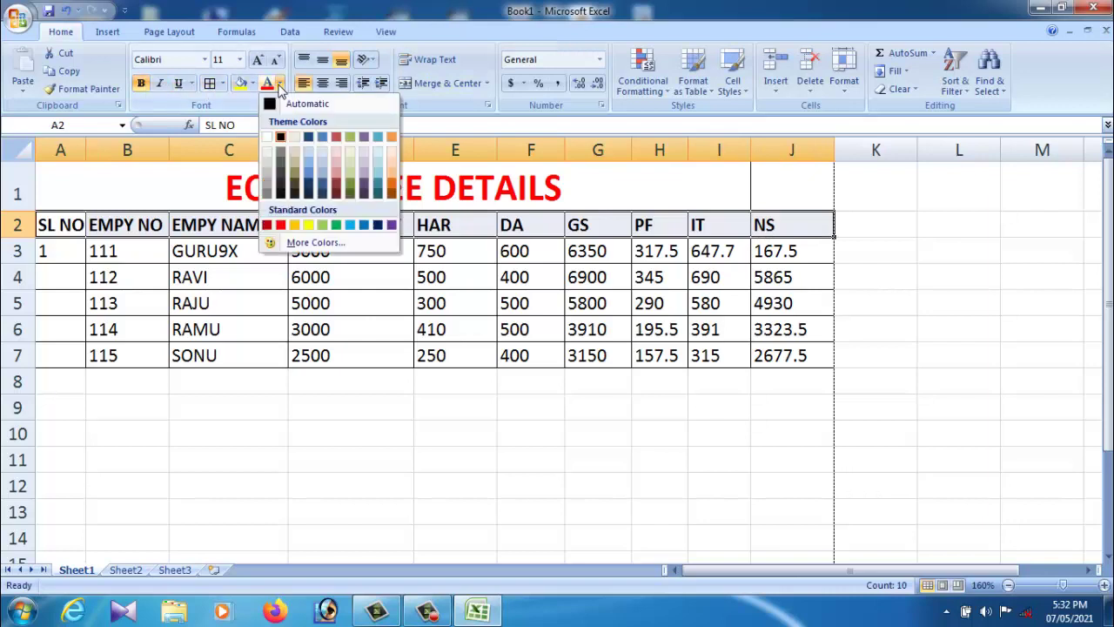
click(283, 227)
click(716, 484)
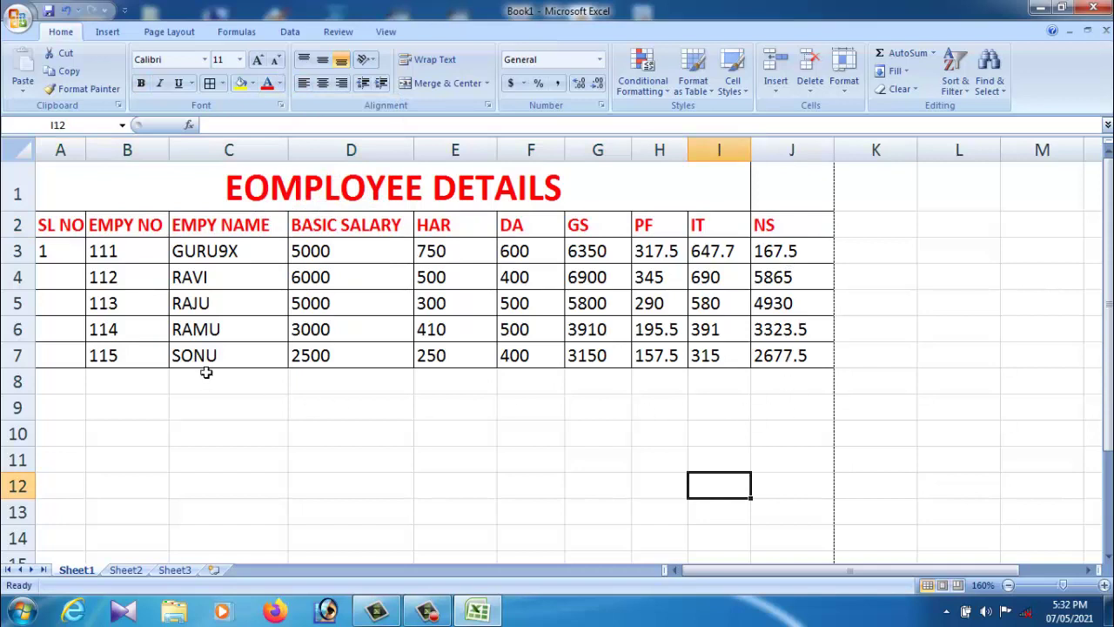
Enter serial numbers 2, 3 and 4 in cells A4, A5 and A6.
text(2)
click(74, 305)
text(3)
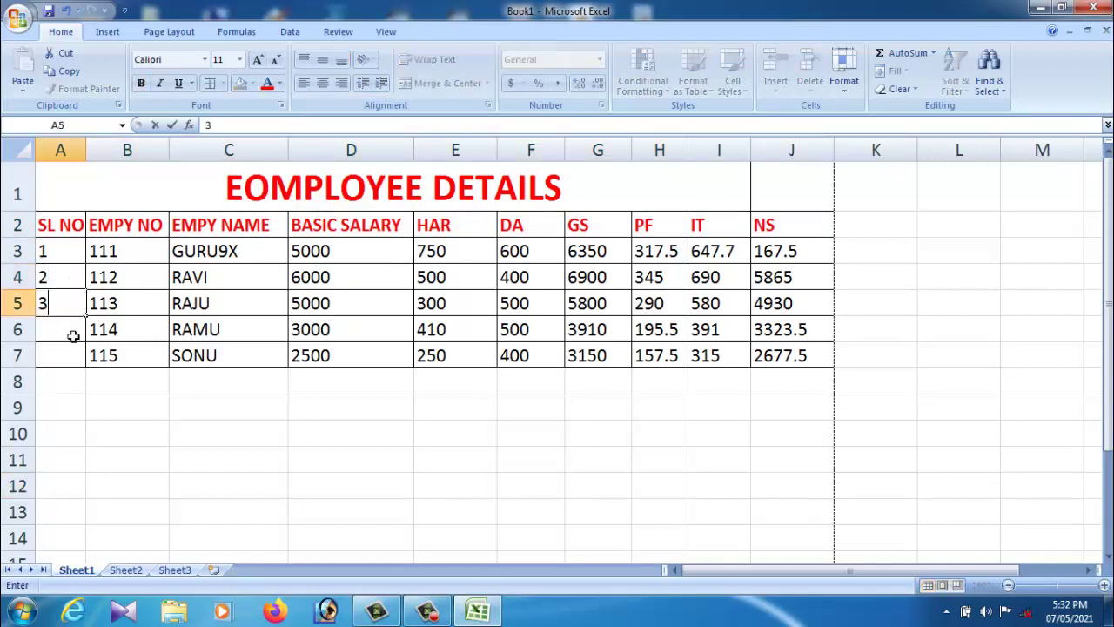
click(75, 331)
text(4)
click(77, 364)
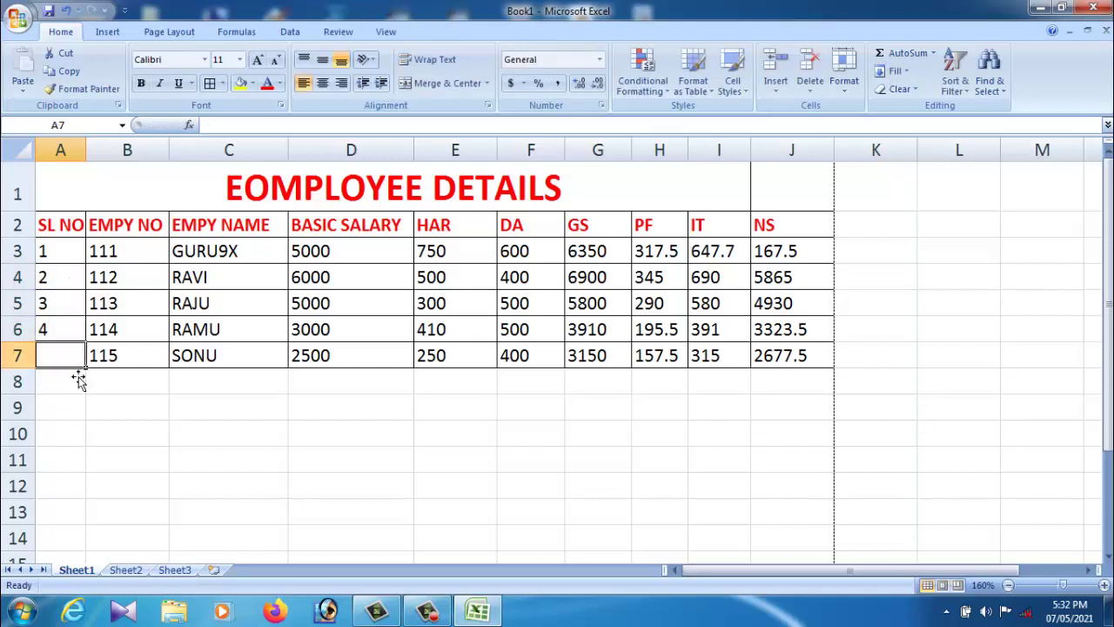
click(77, 402)
Fill A6 down into A7 as a series so it reads 5.
click(77, 339)
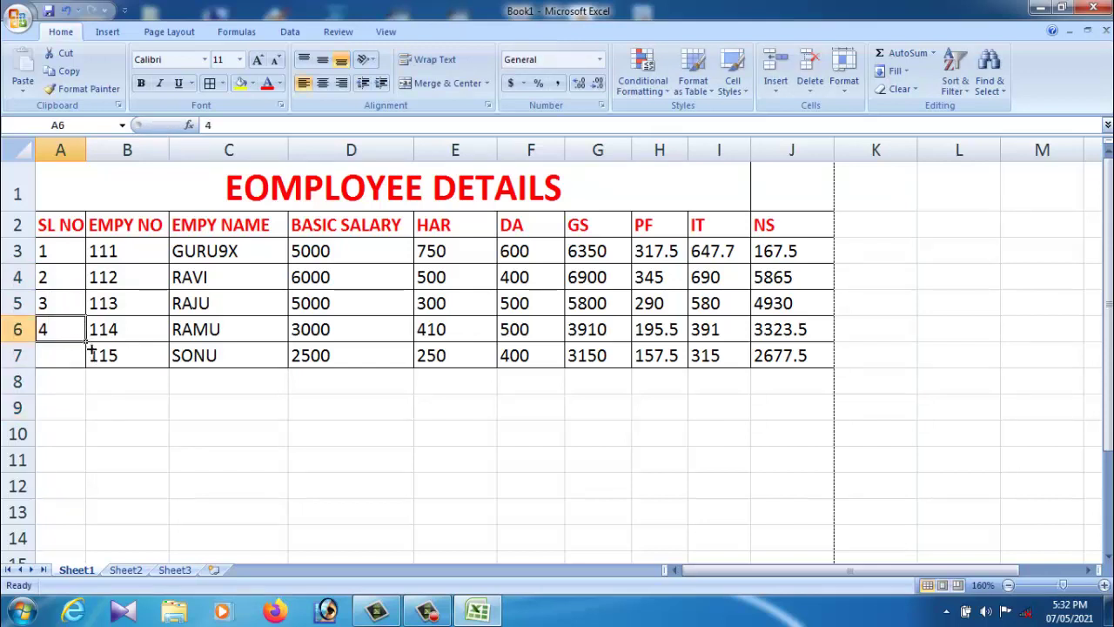
drag(87, 348, 87, 370)
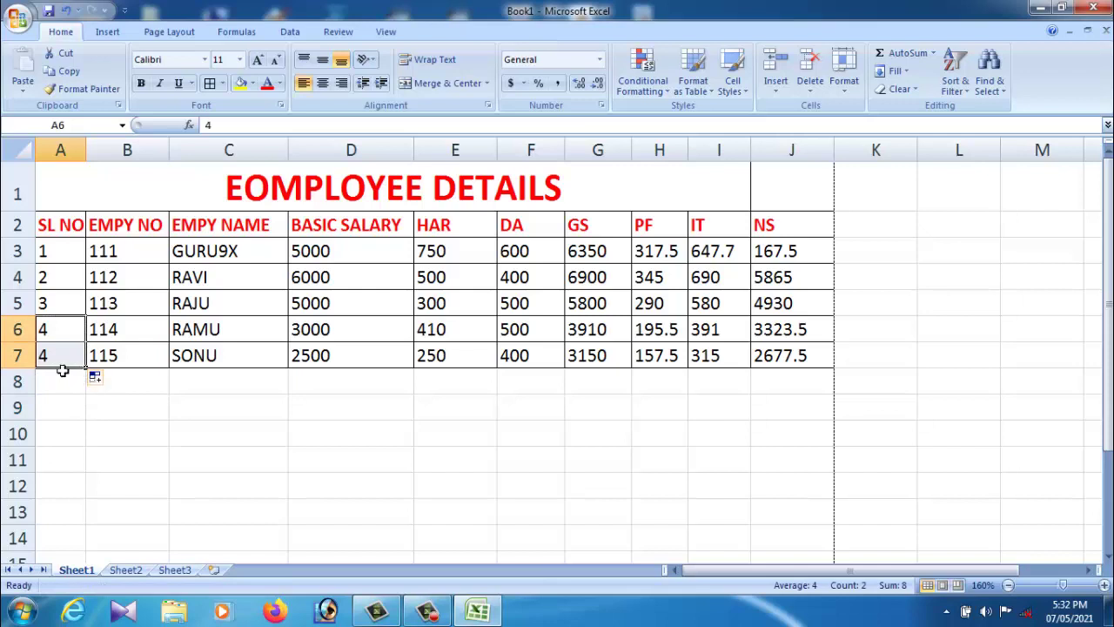
click(98, 378)
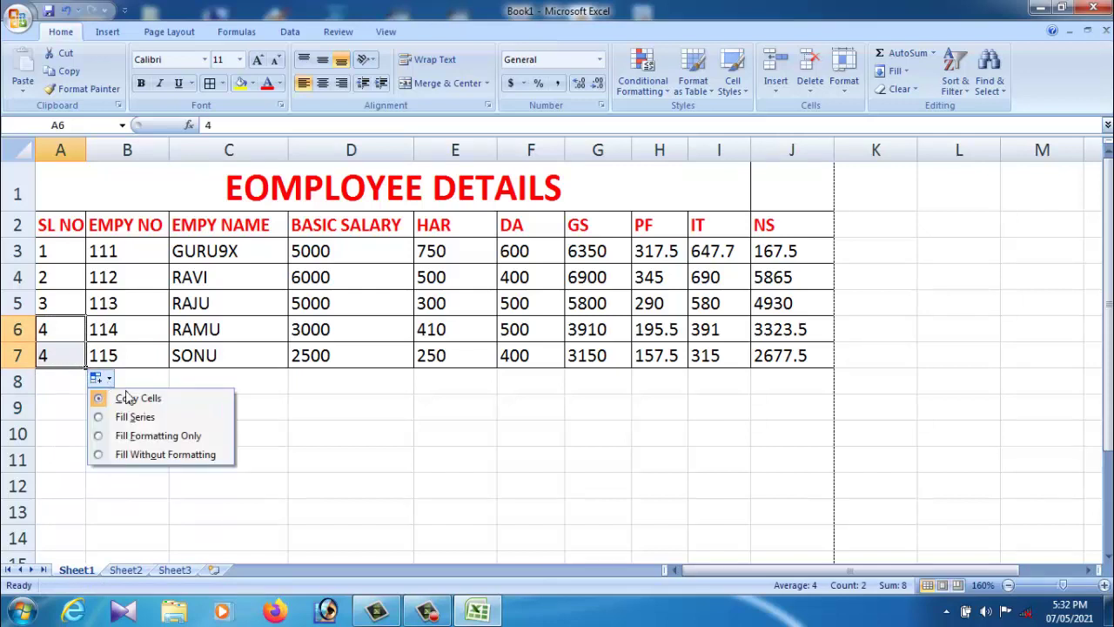
click(134, 417)
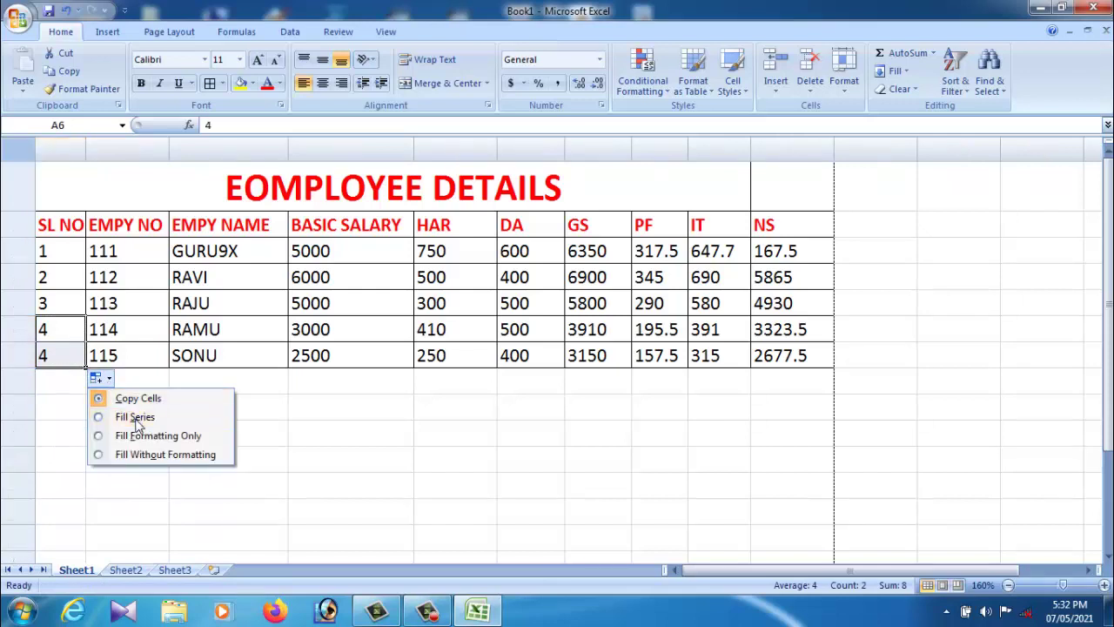
click(81, 404)
click(261, 410)
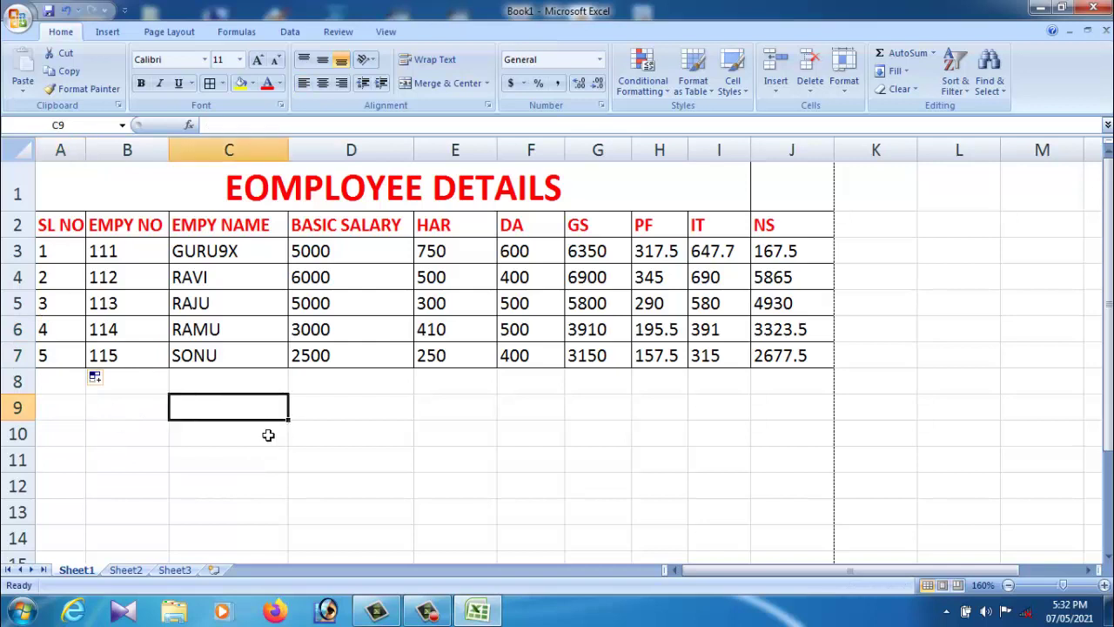
click(367, 396)
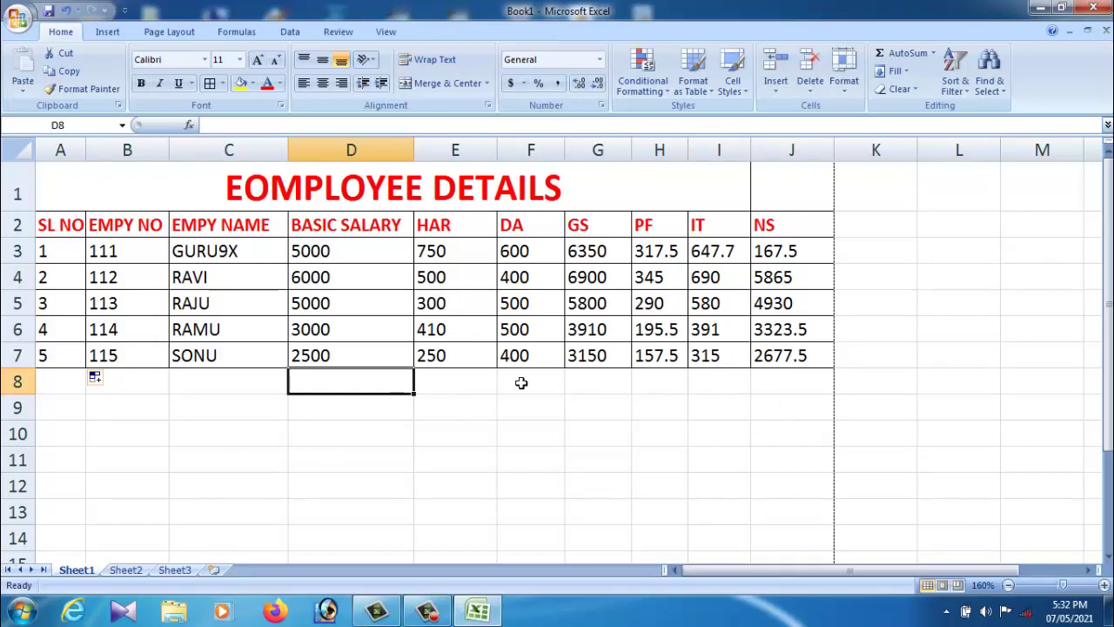
Bold all employee data in A3:J7 and zoom the sheet to 208%.
drag(50, 250, 792, 367)
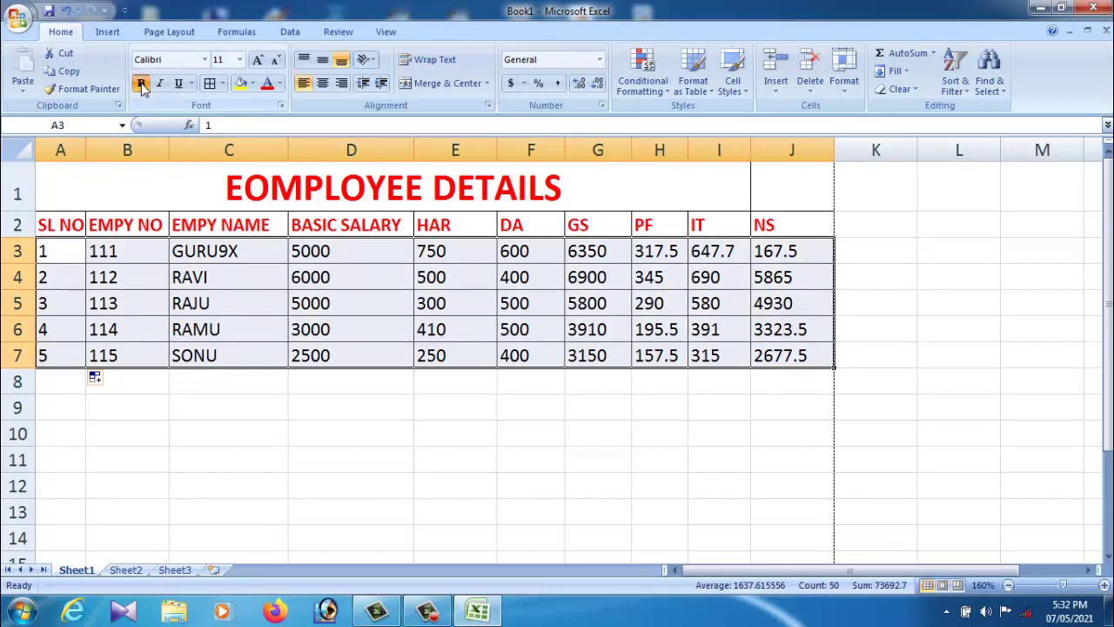
click(516, 430)
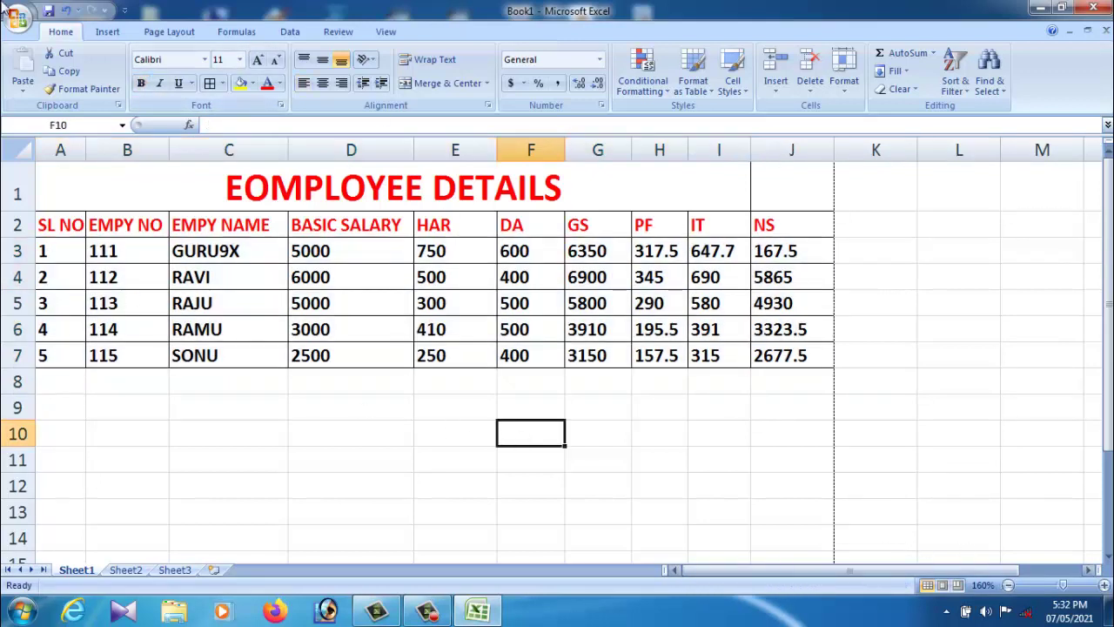
drag(1062, 585, 1071, 591)
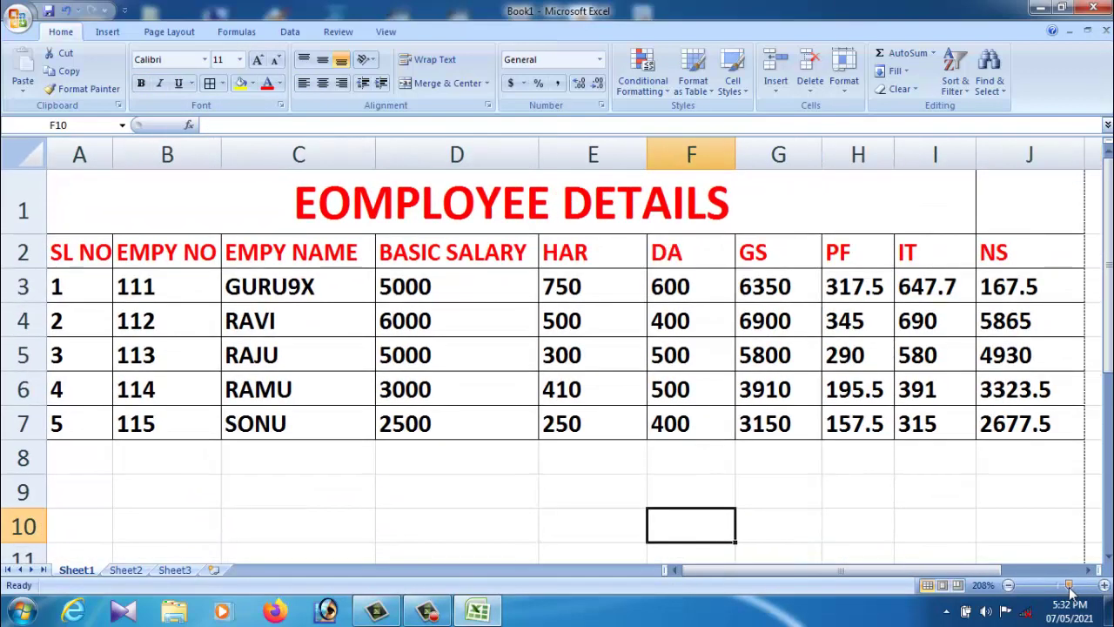
click(946, 520)
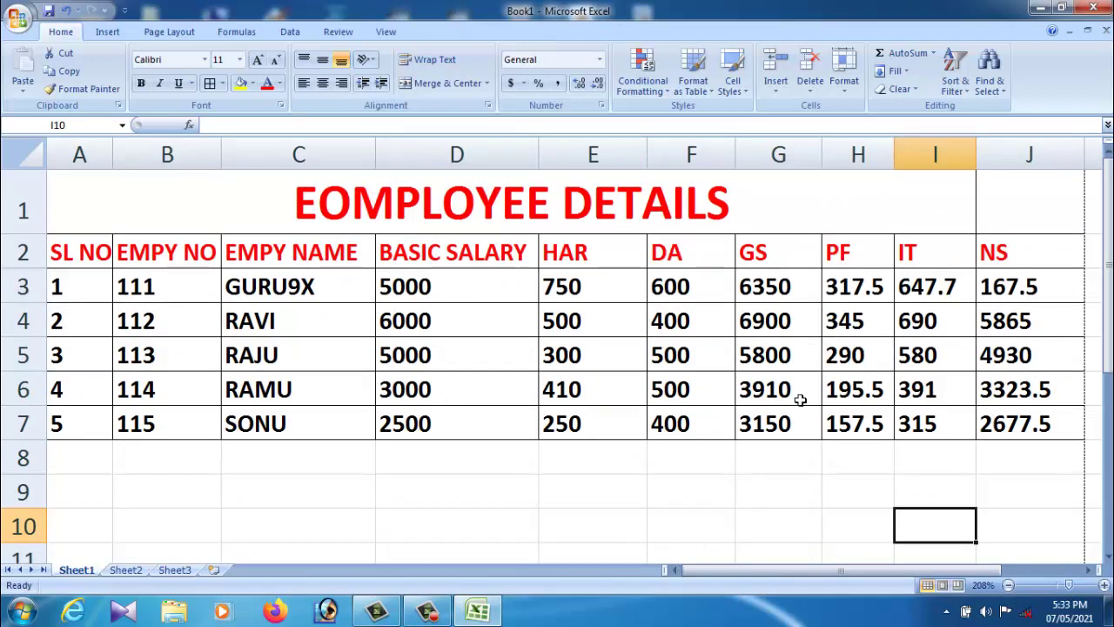
drag(61, 252, 992, 253)
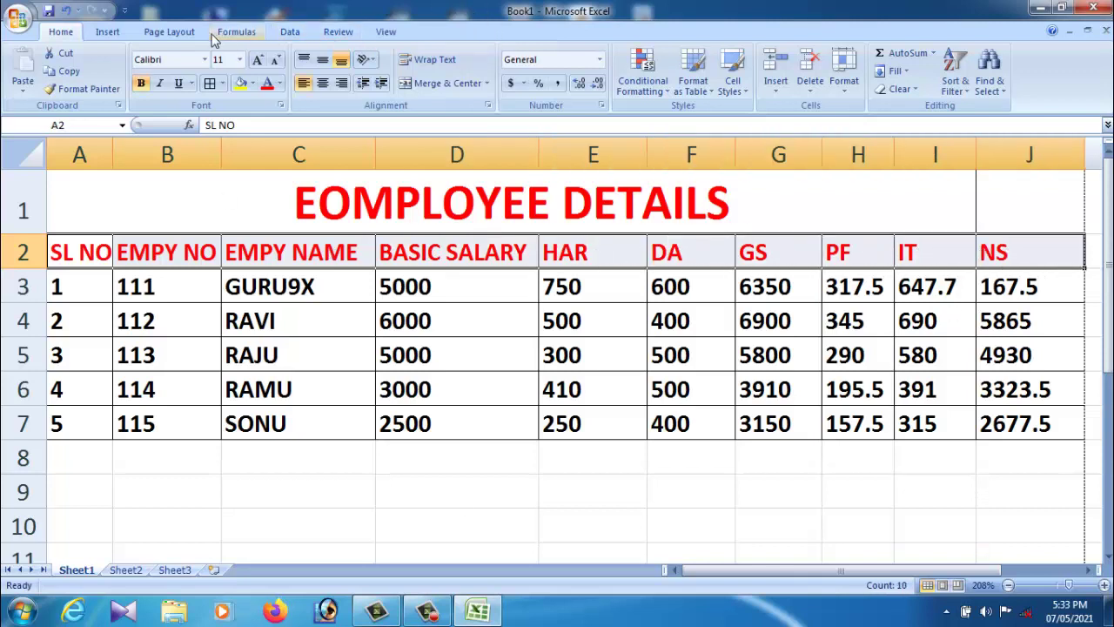
click(108, 33)
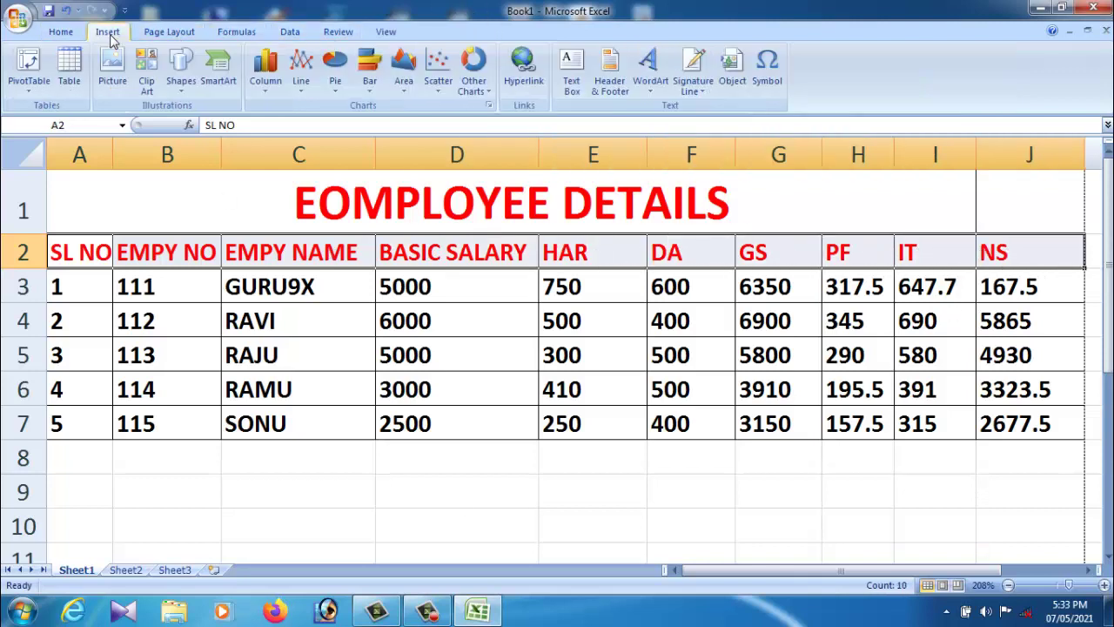
click(168, 35)
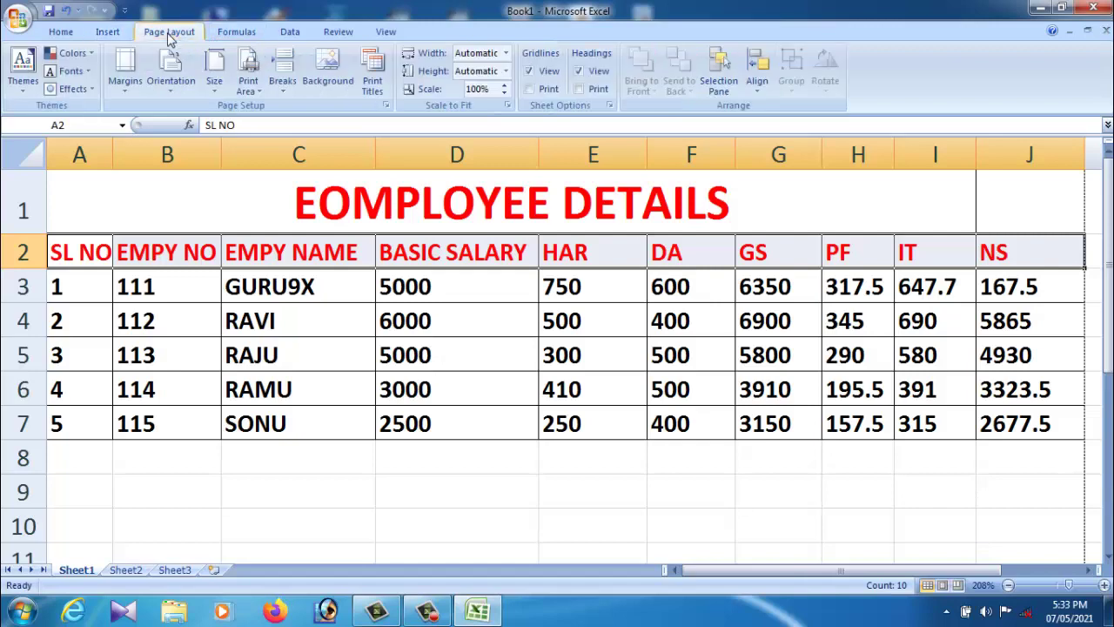
click(235, 33)
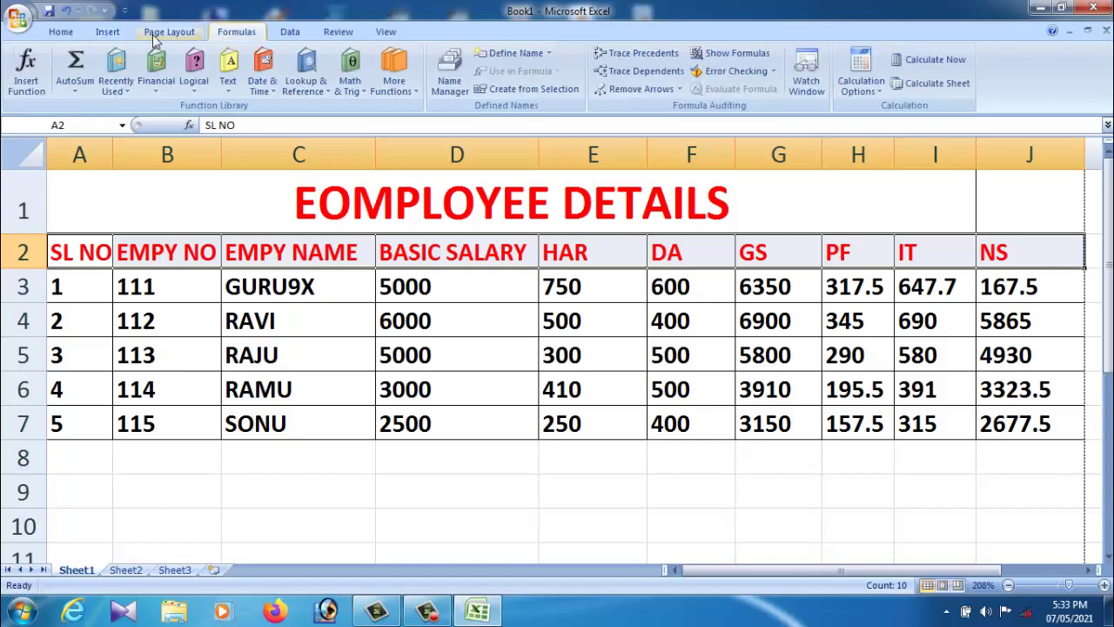
click(66, 35)
click(102, 36)
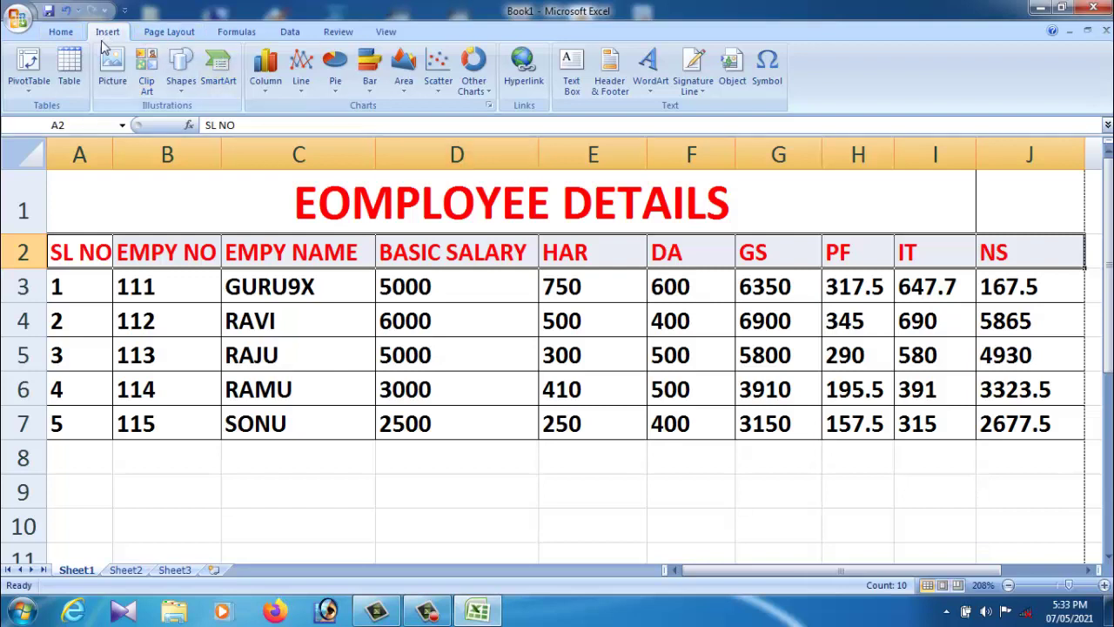
click(66, 35)
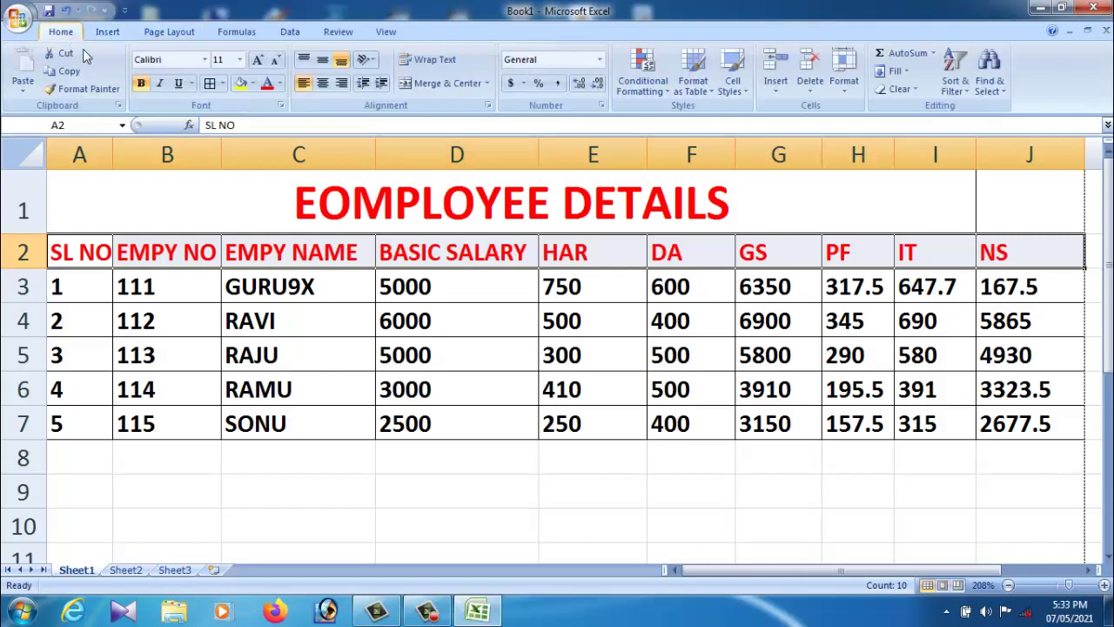
click(528, 494)
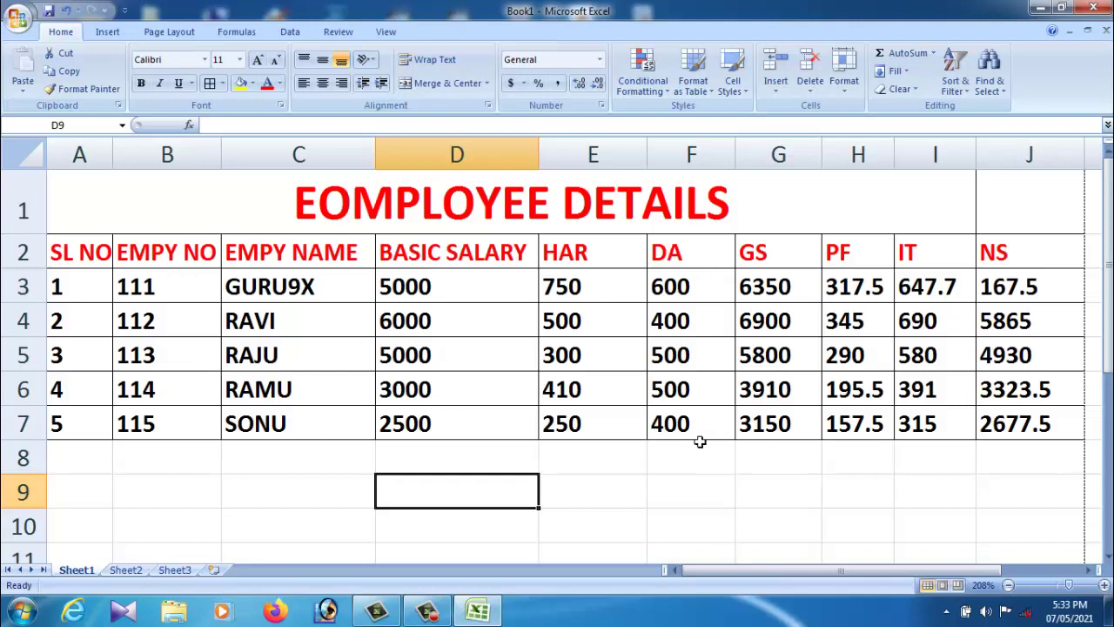
click(637, 438)
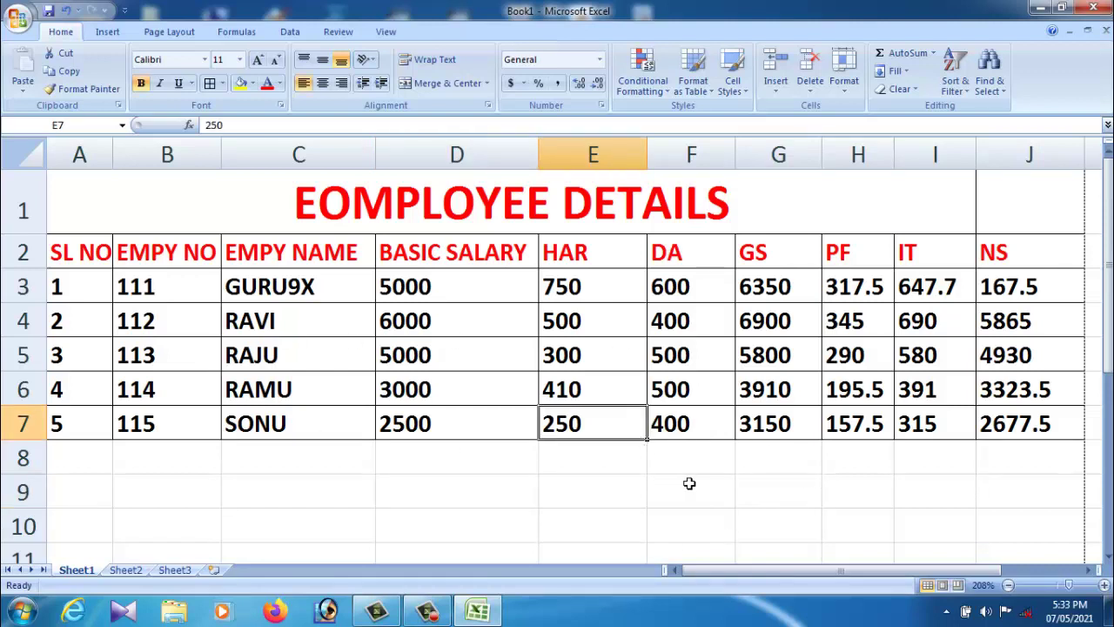